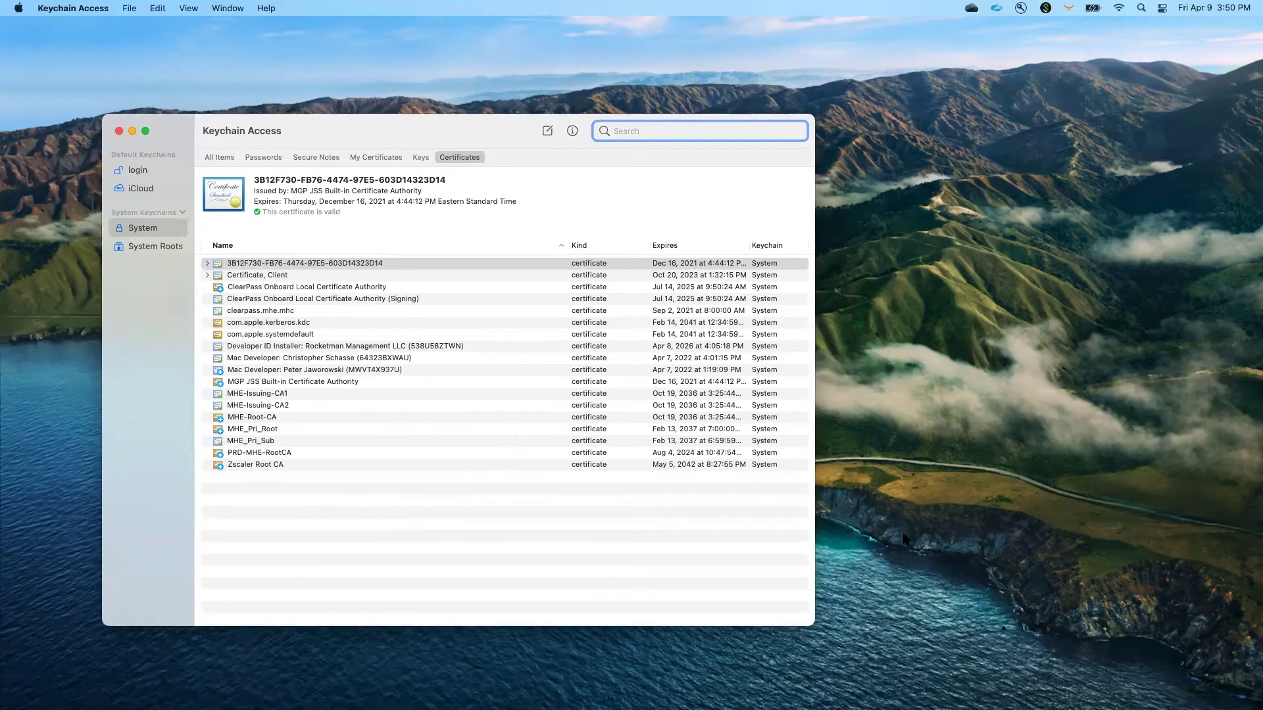
Step: From the Keychain Access menu, open Certificate Assistant's Request a Certificate From a Certificate Authority form
click(165, 127)
click(68, 8)
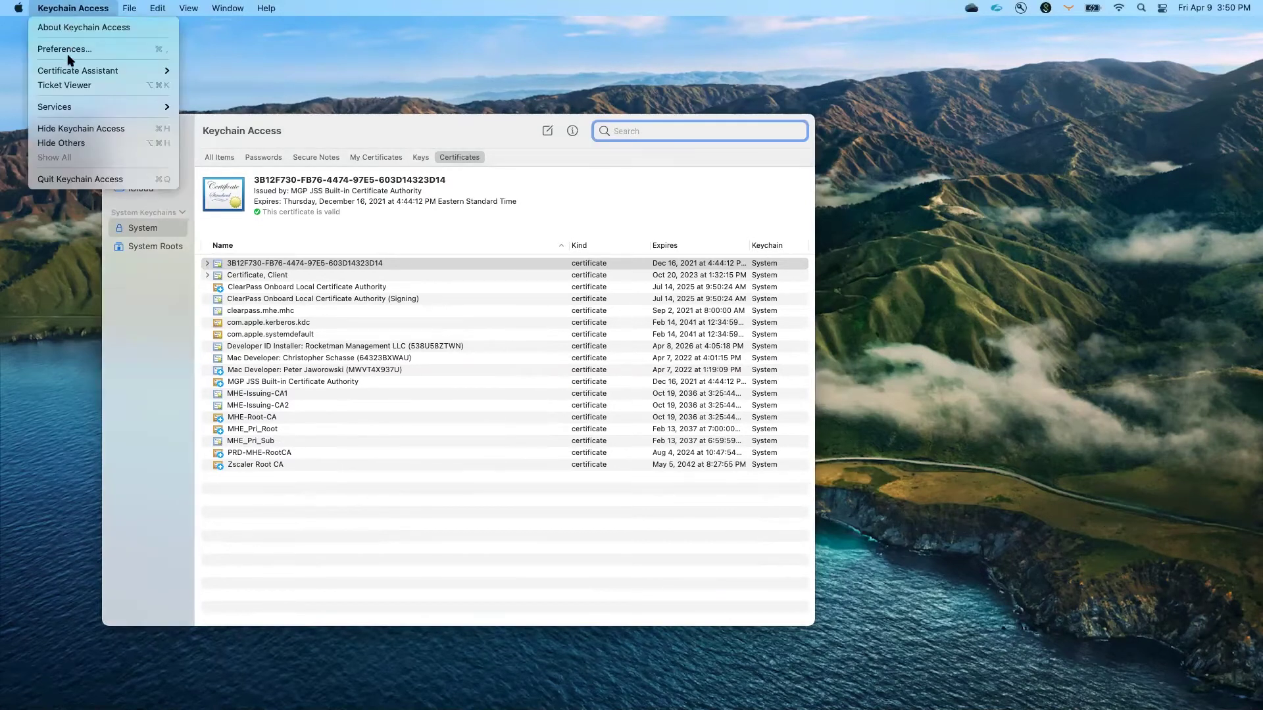
mouse_move(73, 68)
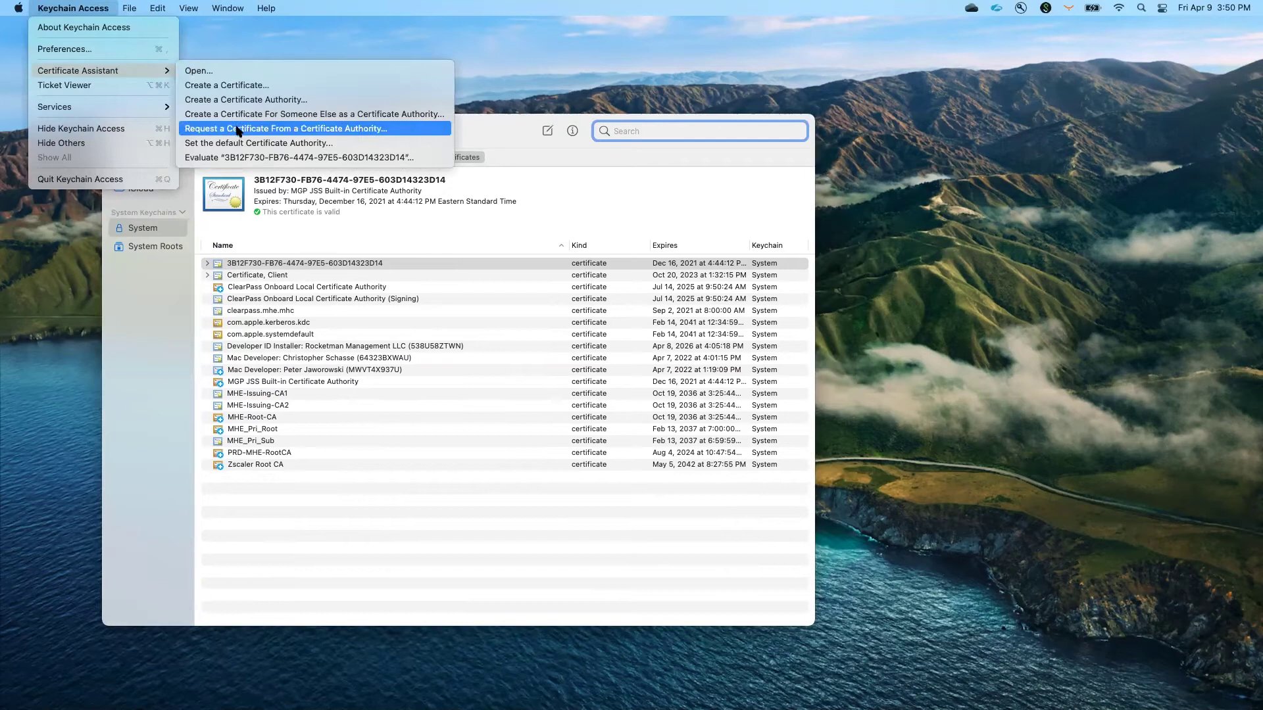
click(238, 129)
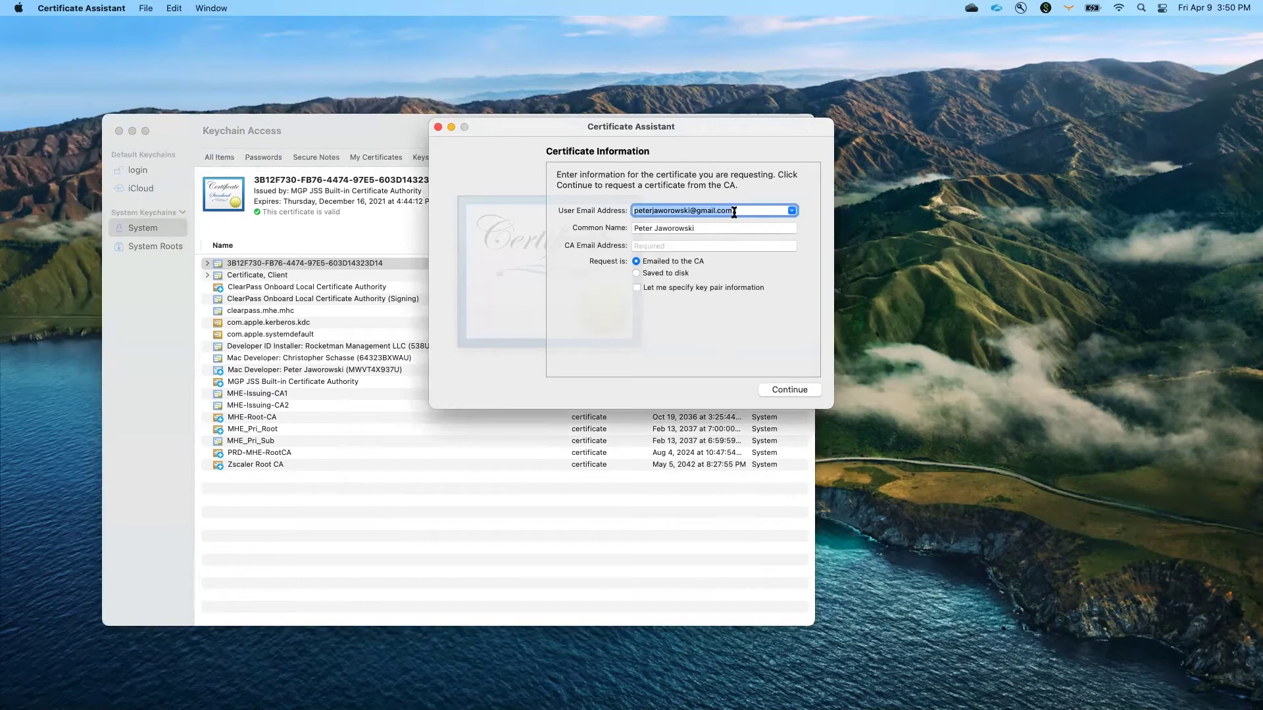
Step: Replace the name in the user e-mail and the common name, and choose Saved to disk
click(691, 208)
drag(691, 207, 610, 210)
text(vitoria)
key(BackSpace)
key(BackSpace)
key(BackSpace)
key(BackSpace)
click(715, 230)
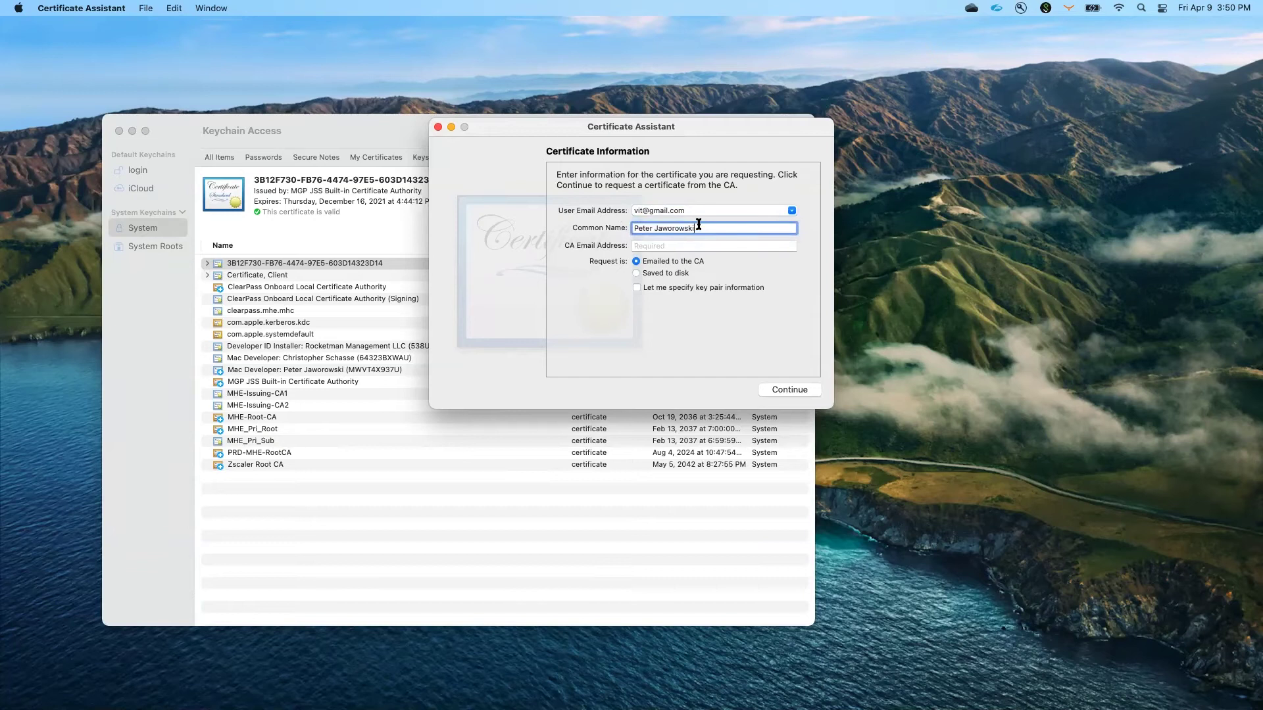
drag(699, 228, 612, 229)
click(703, 229)
drag(703, 228, 595, 229)
text(nam)
click(654, 273)
Step: Change the user e-mail field to the company e-mail address
click(642, 210)
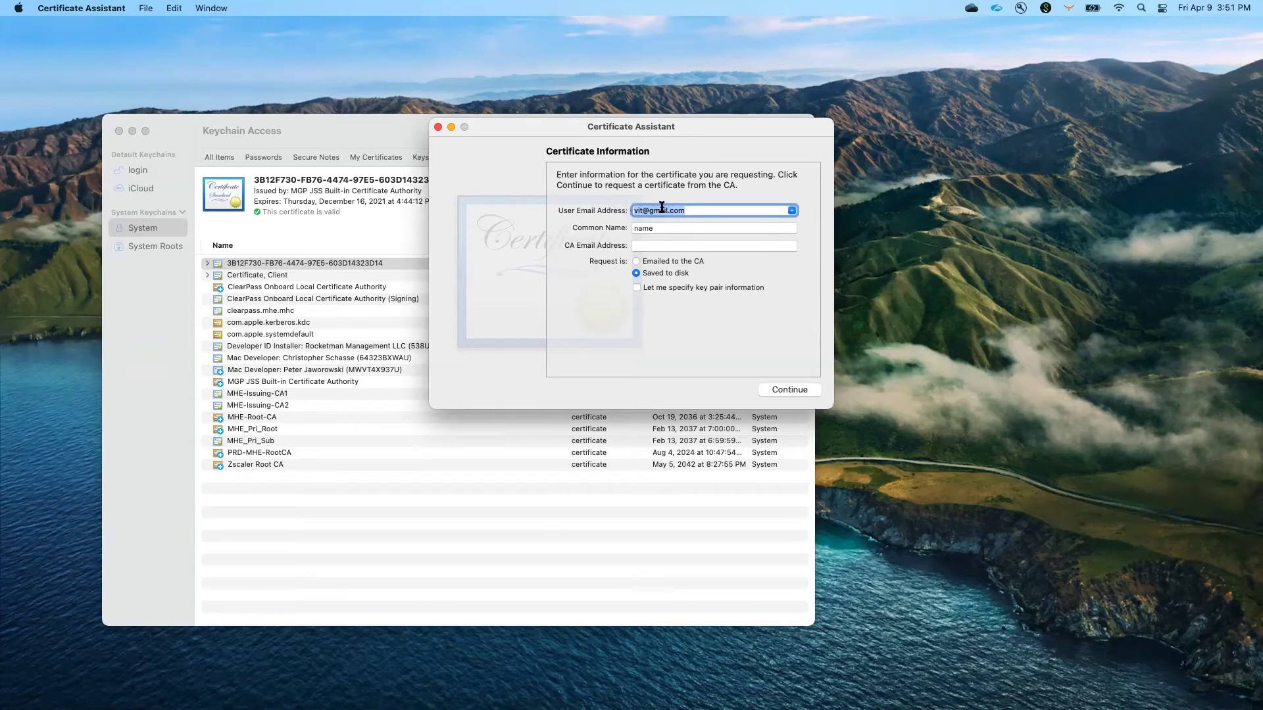
click(641, 210)
key(BackSpace)
key(BackSpace)
key(BackSpace)
text(companyemail)
Step: Save the request to the Desktop as 4CertificateSigningRequest.certSigningRequest and finish the assistant
click(790, 390)
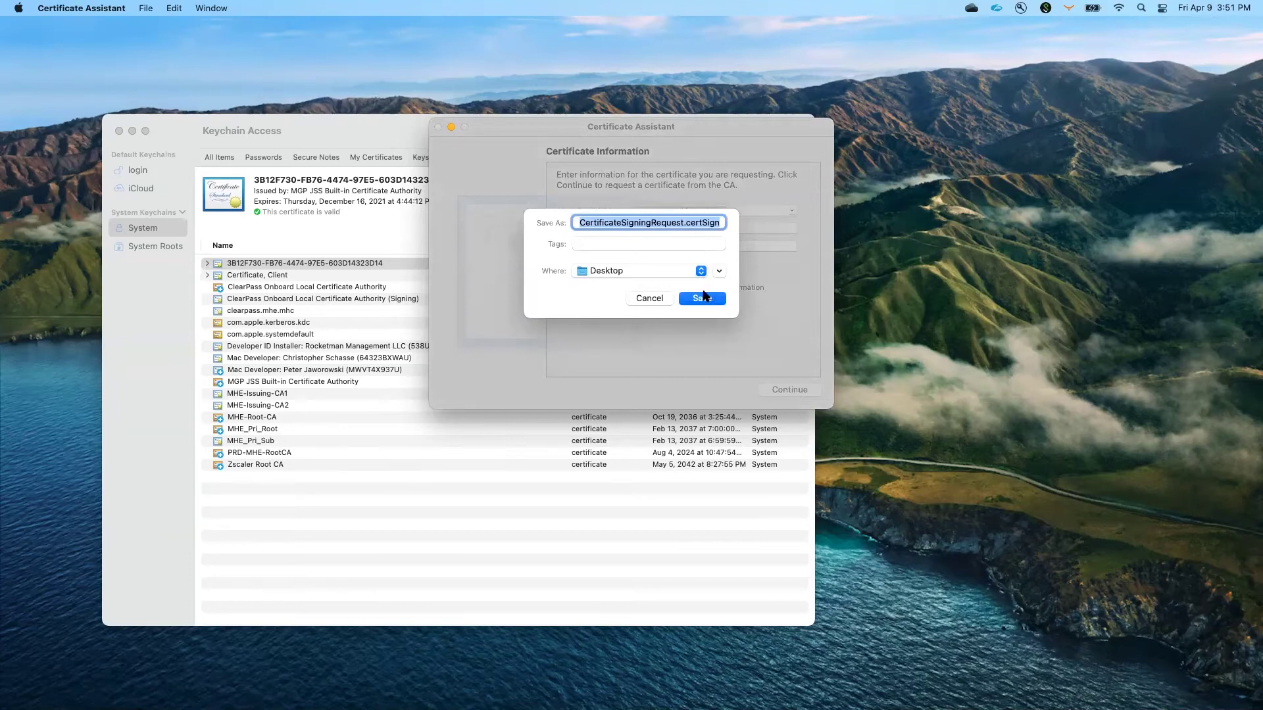
click(579, 225)
text(4)
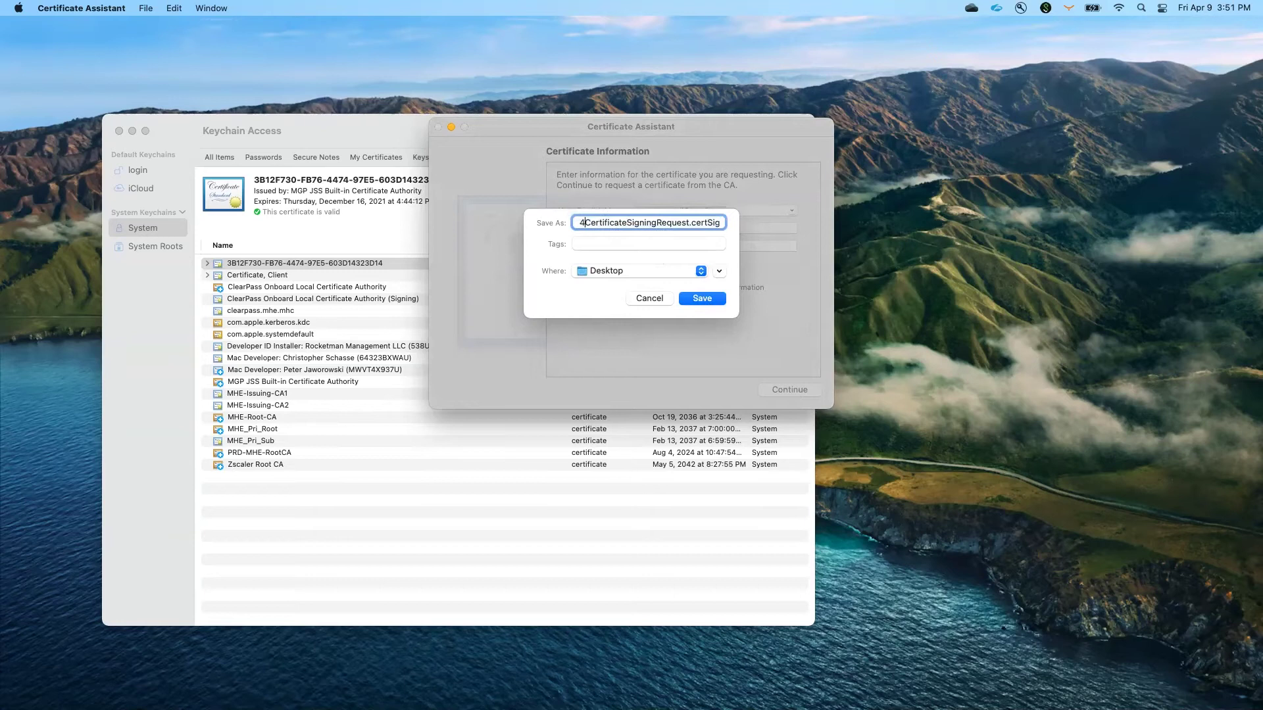
click(706, 300)
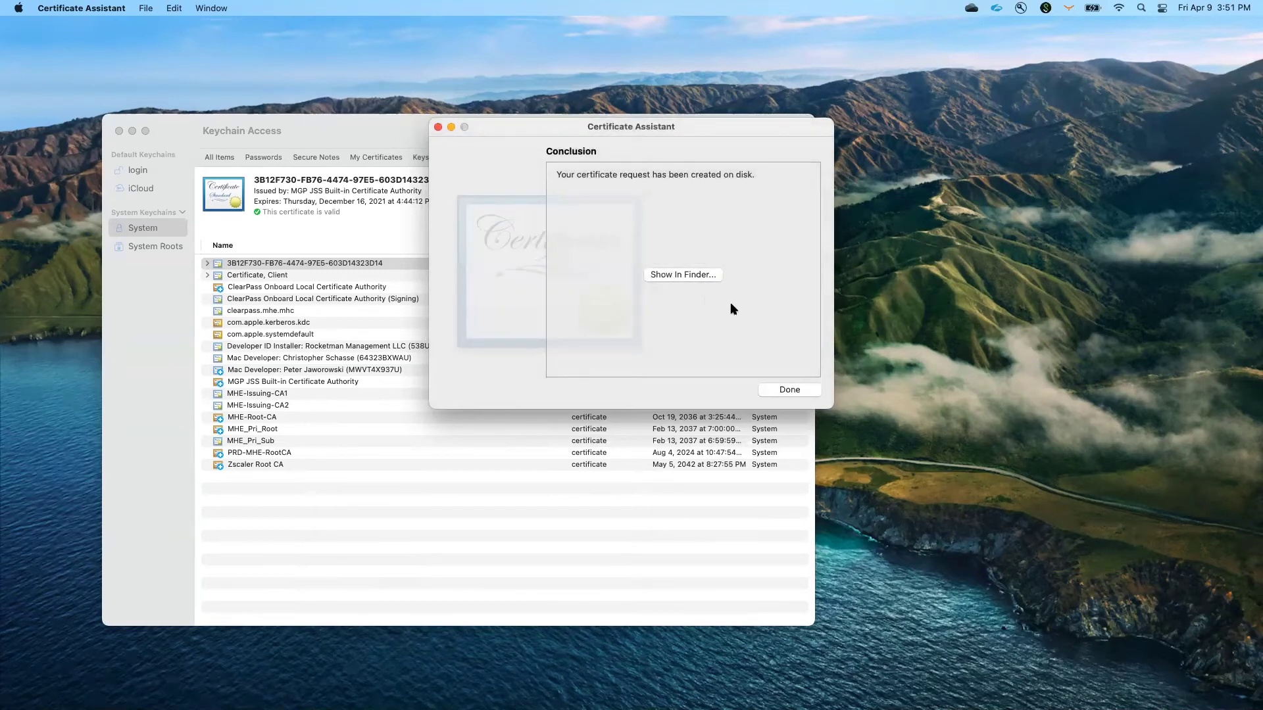
click(784, 390)
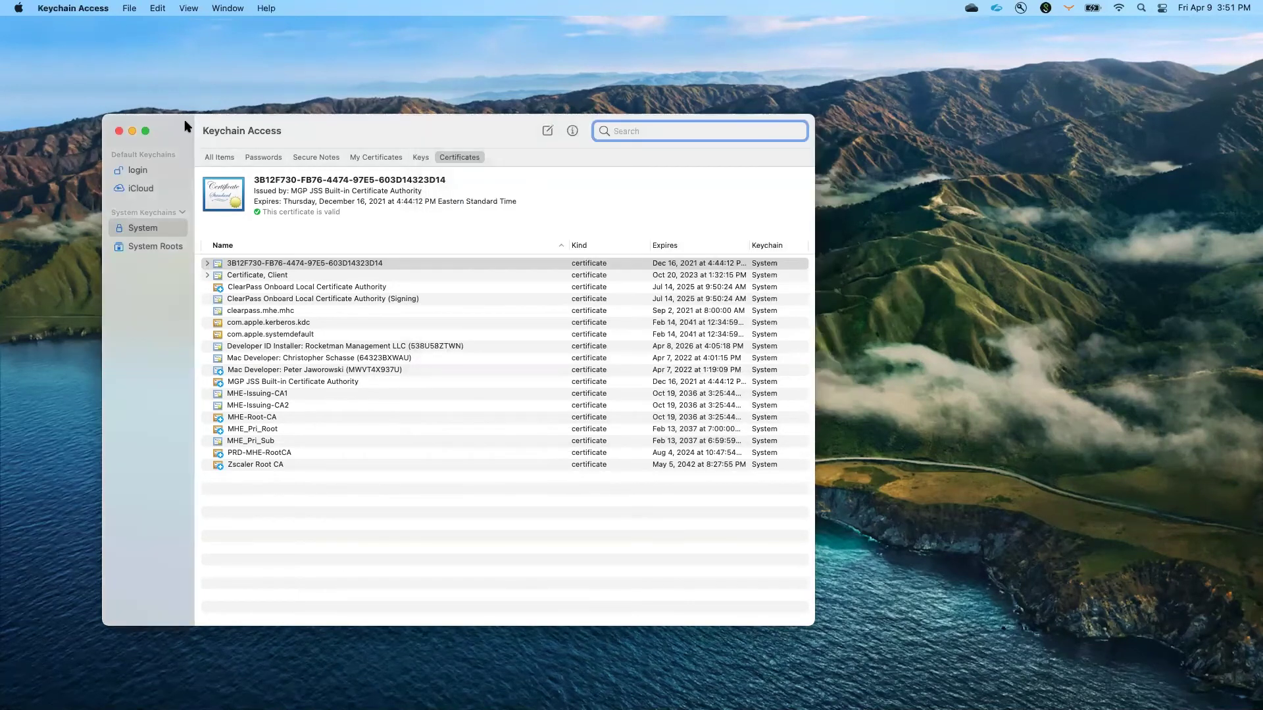
Step: Move Keychain Access aside and switch to Chrome's Apple Developer certificates tab
drag(324, 121, 196, 186)
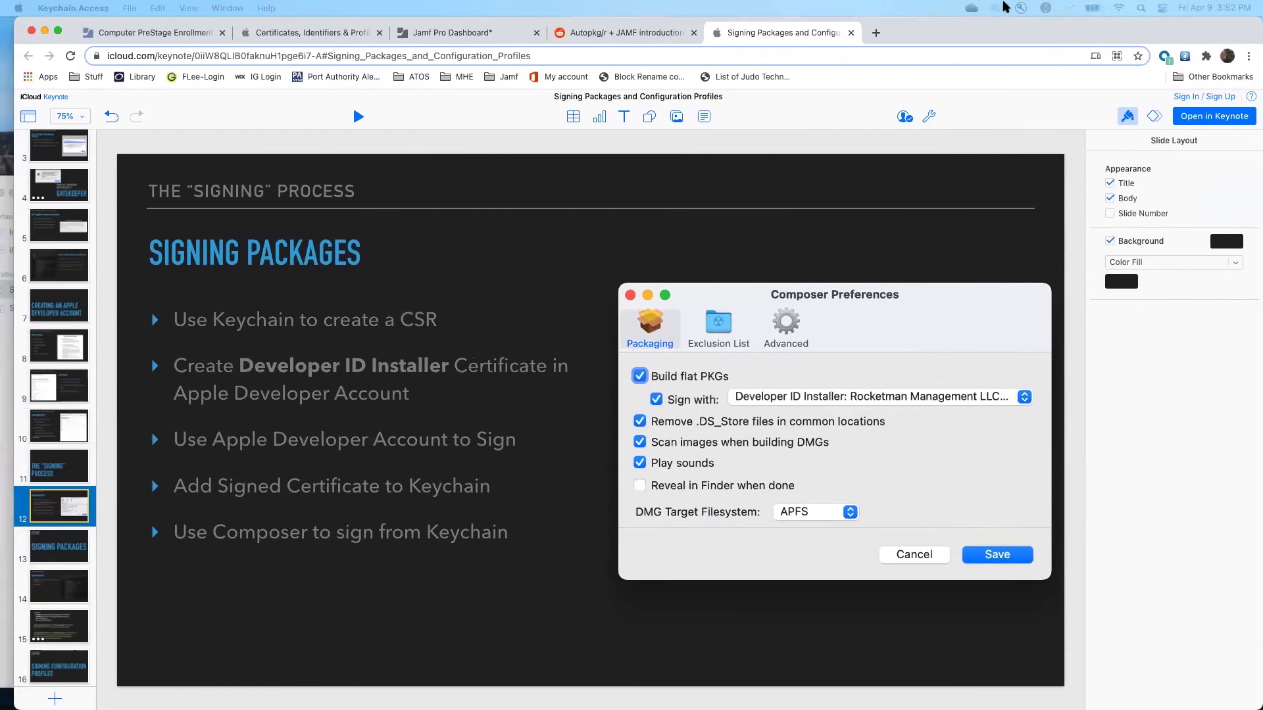
click(293, 33)
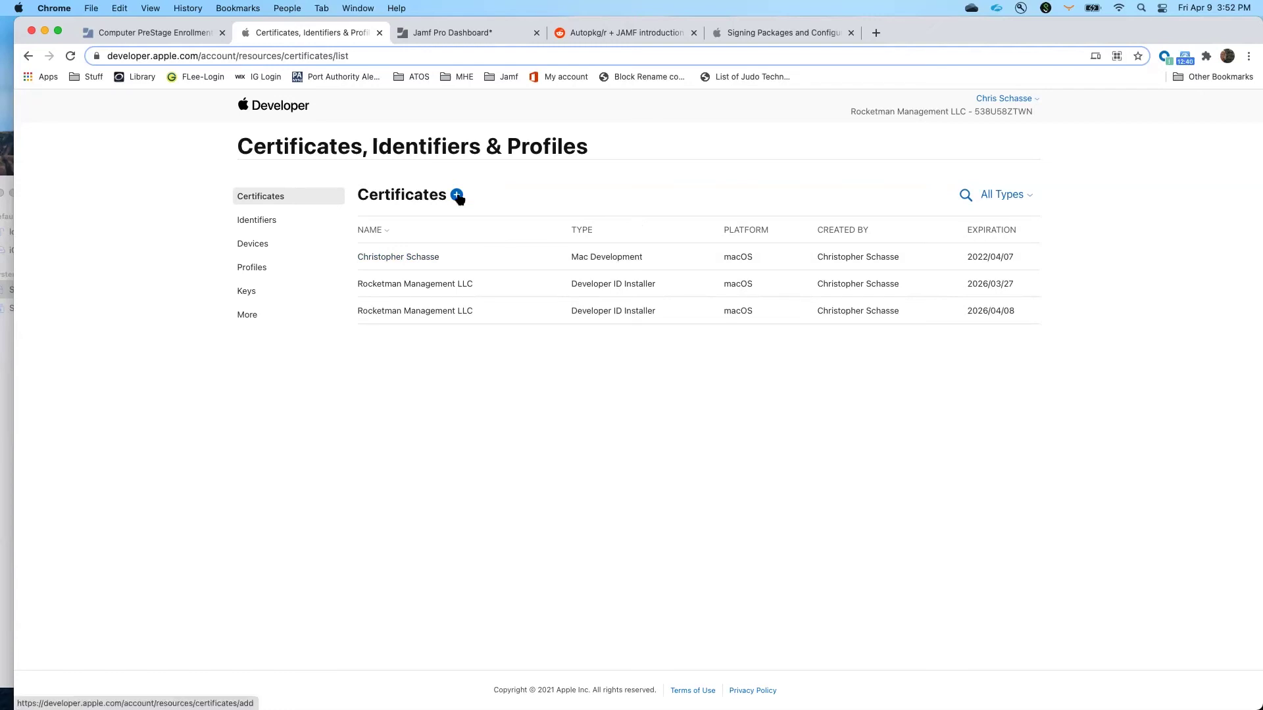
Step: In Certificates, Identifiers & Profiles, add a new Mac Development certificate and continue to the CSR upload
click(281, 107)
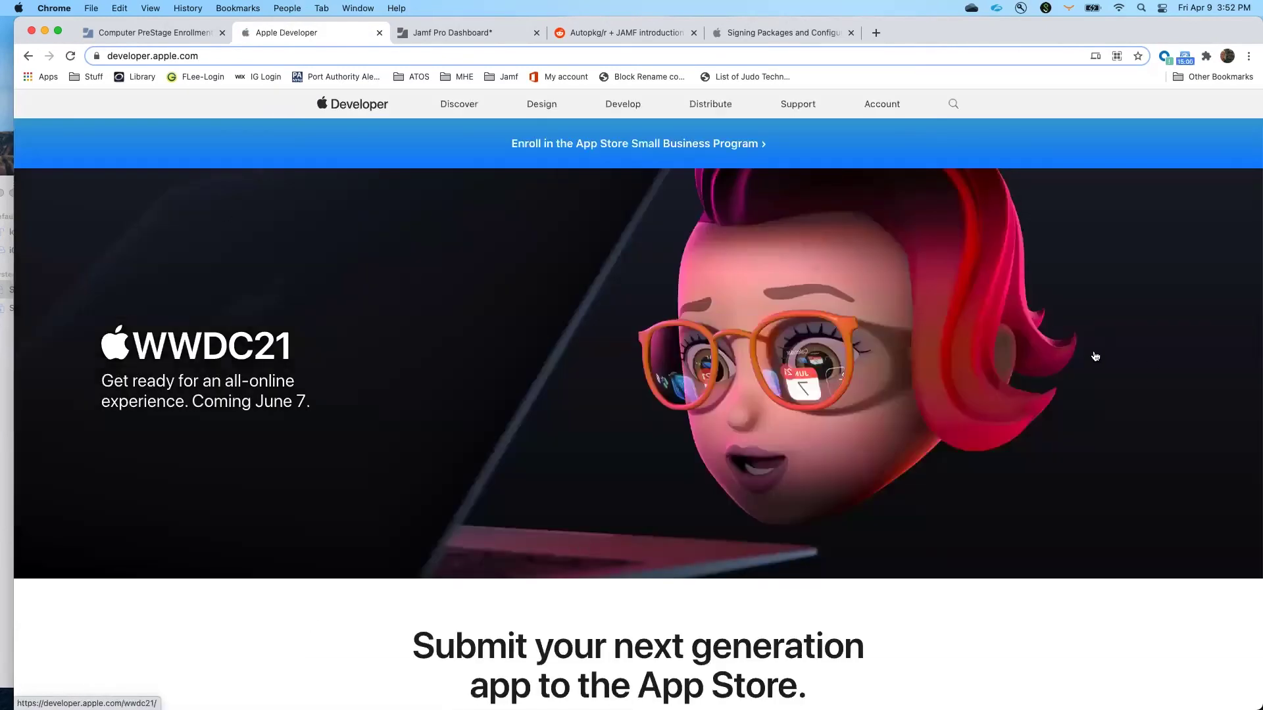
click(888, 104)
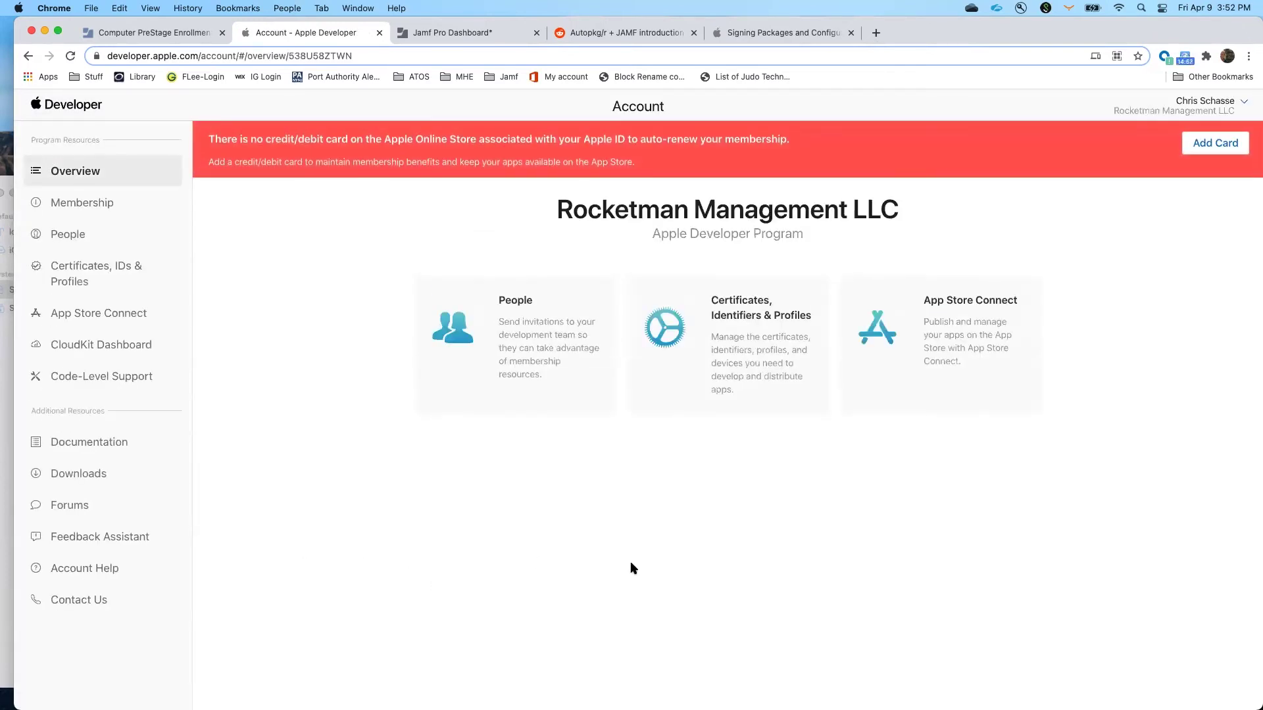
click(751, 306)
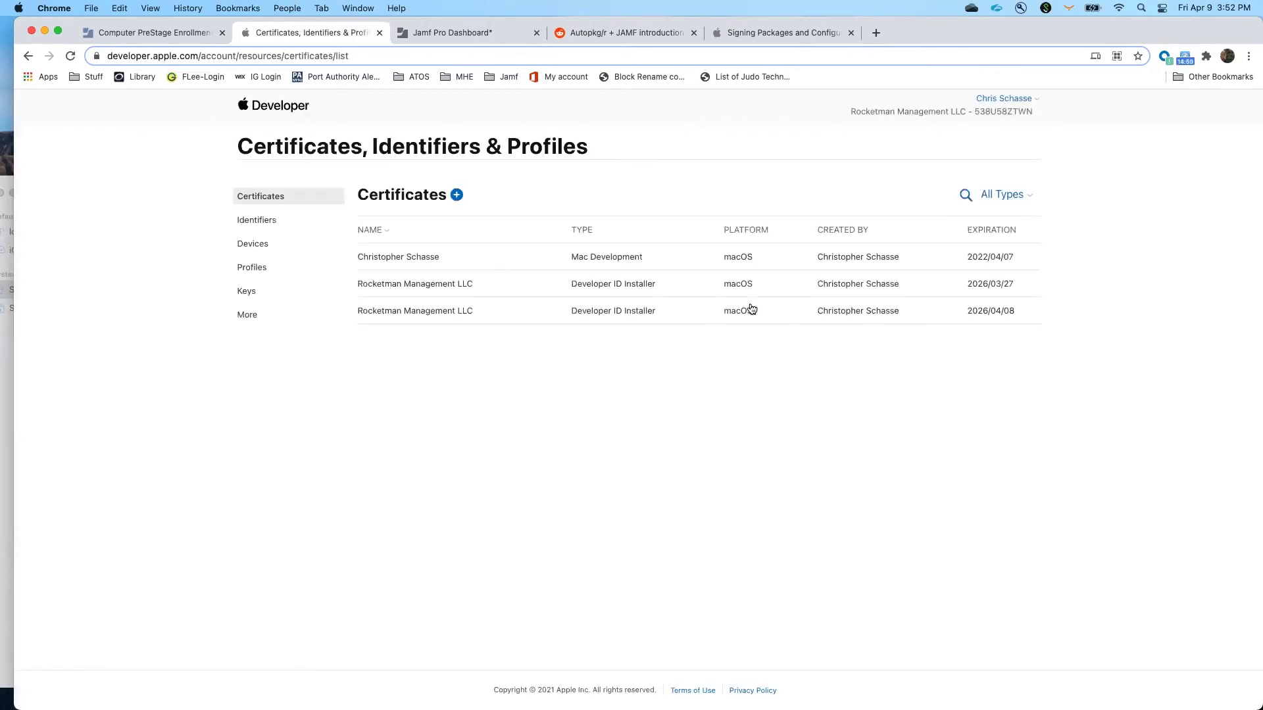
click(457, 195)
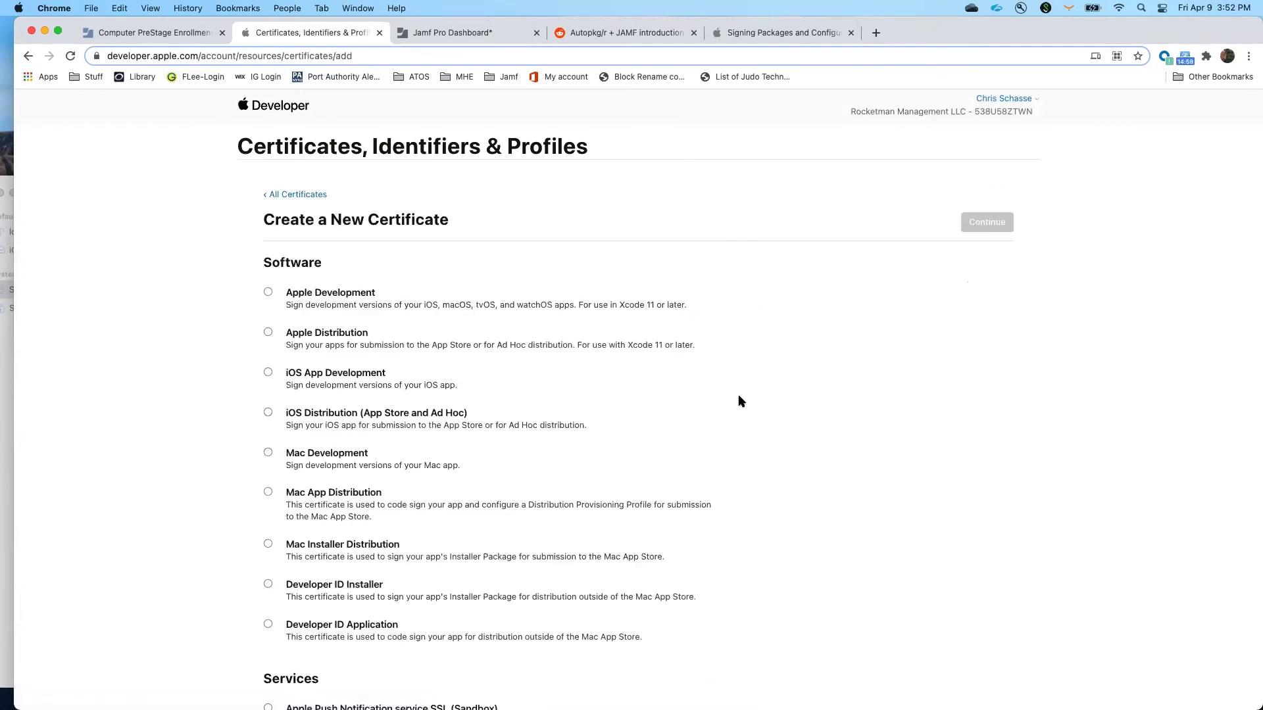
scroll(740, 401, down, 2)
scroll(740, 401, down, 1)
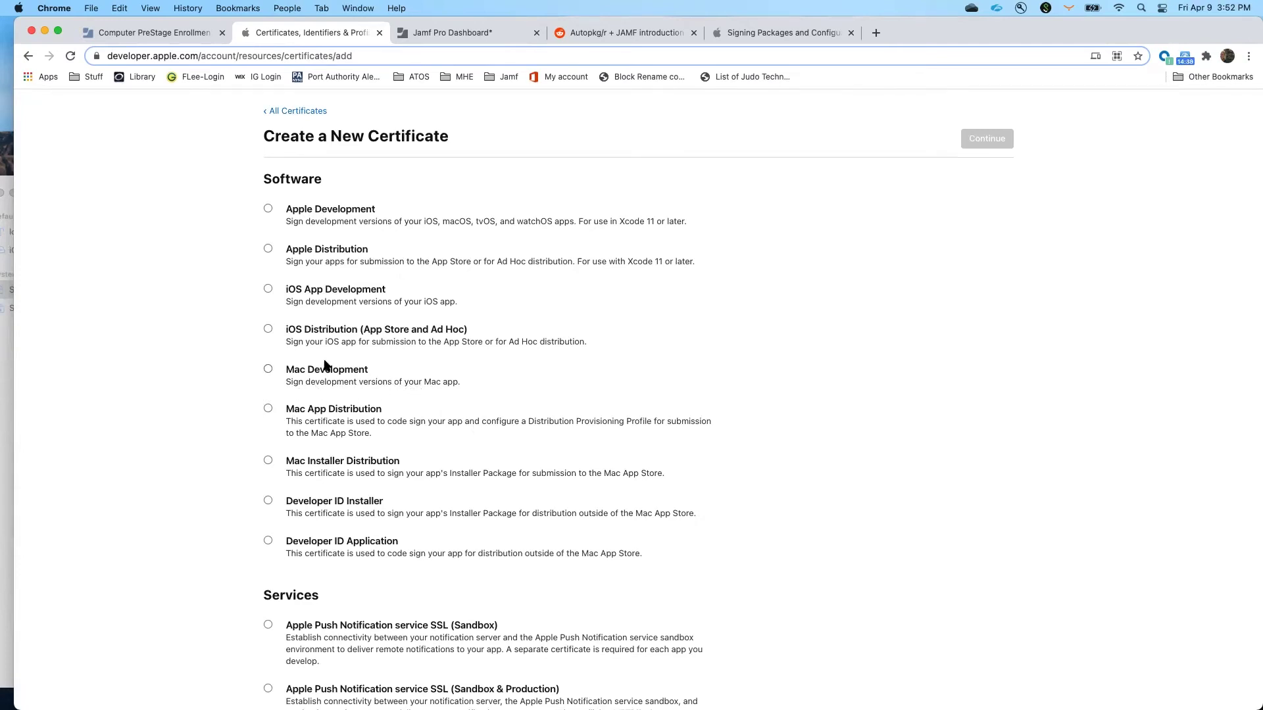
click(267, 369)
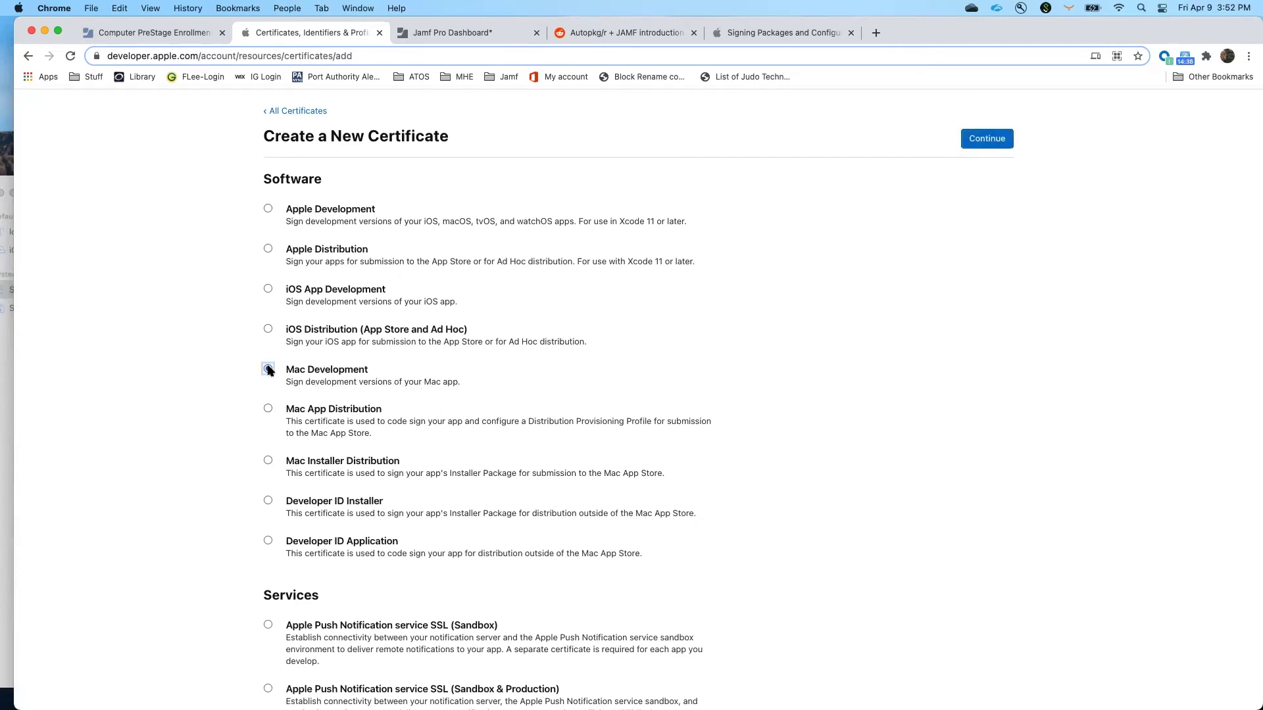
click(989, 139)
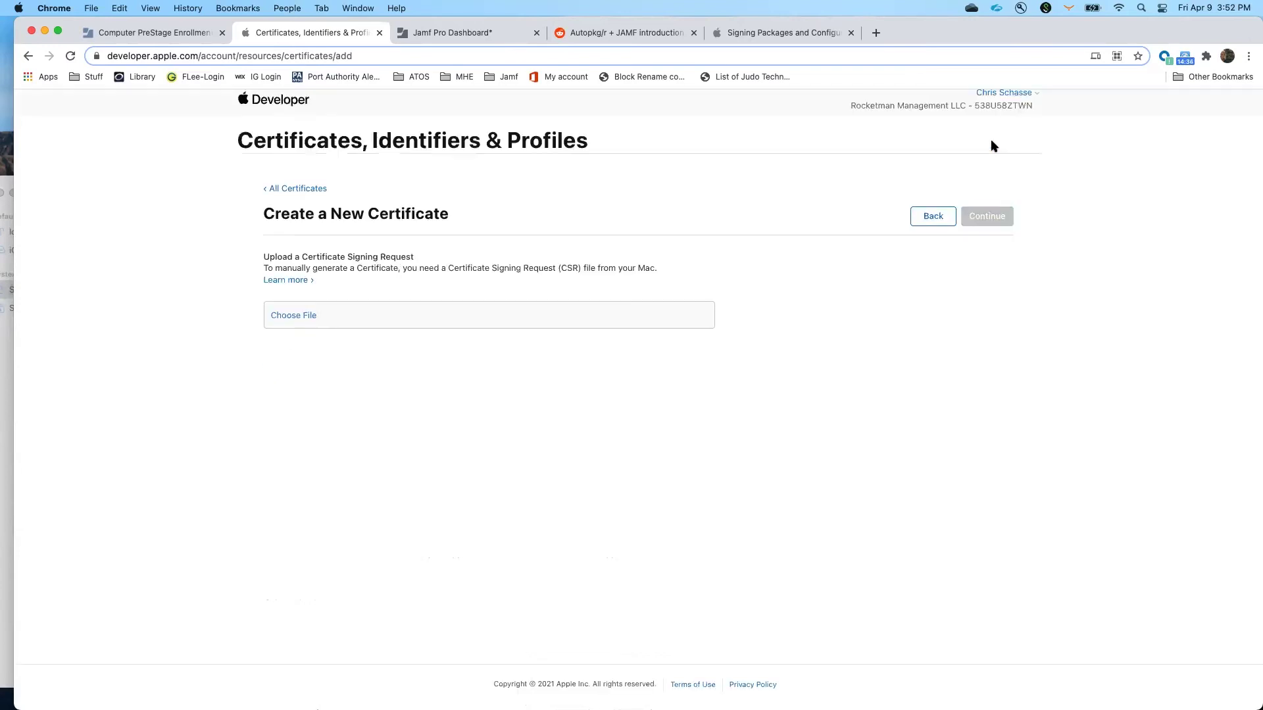
Step: Upload 4CertificateSigningRequest.certSigningRequest from the Desktop to generate the certificate
click(290, 322)
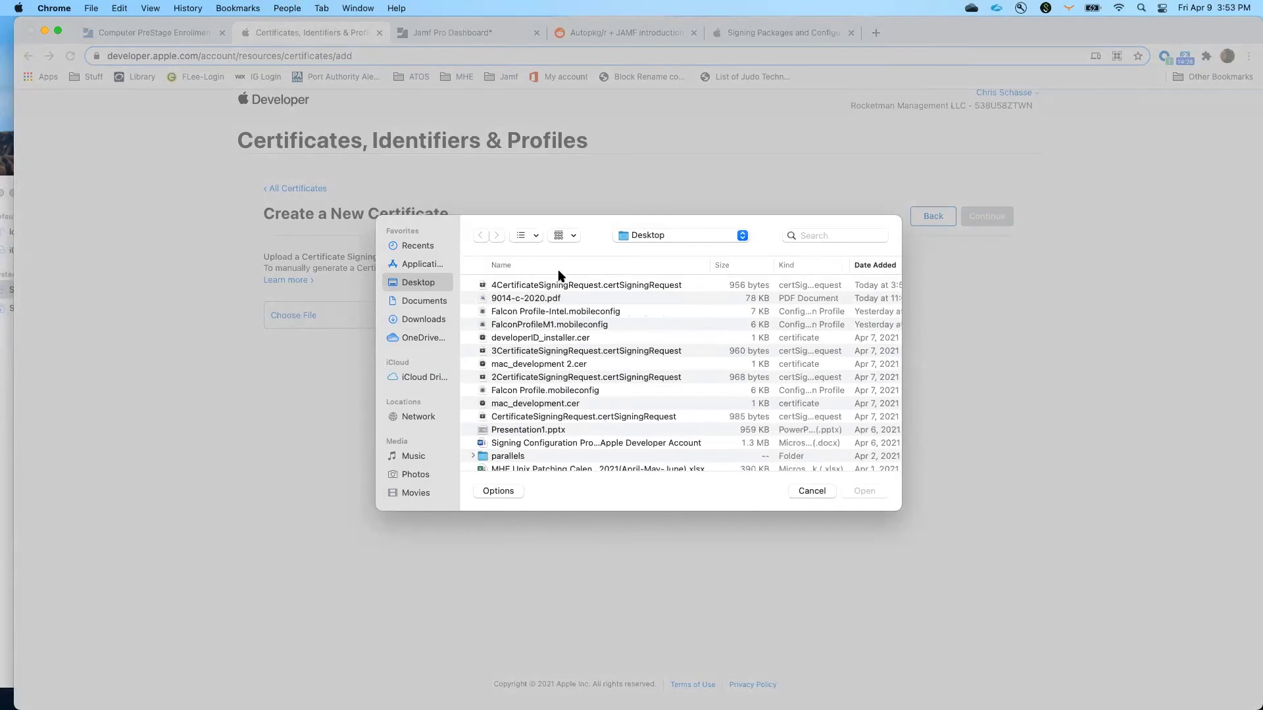
click(566, 285)
click(865, 491)
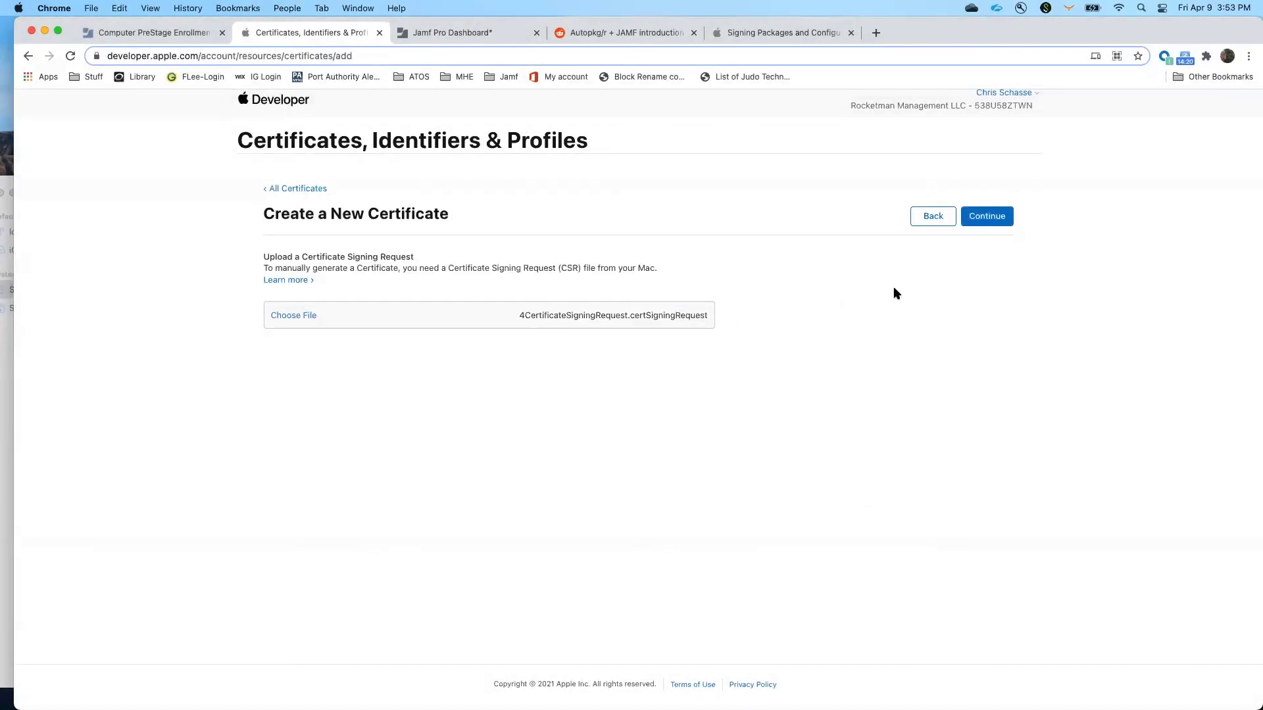
click(992, 219)
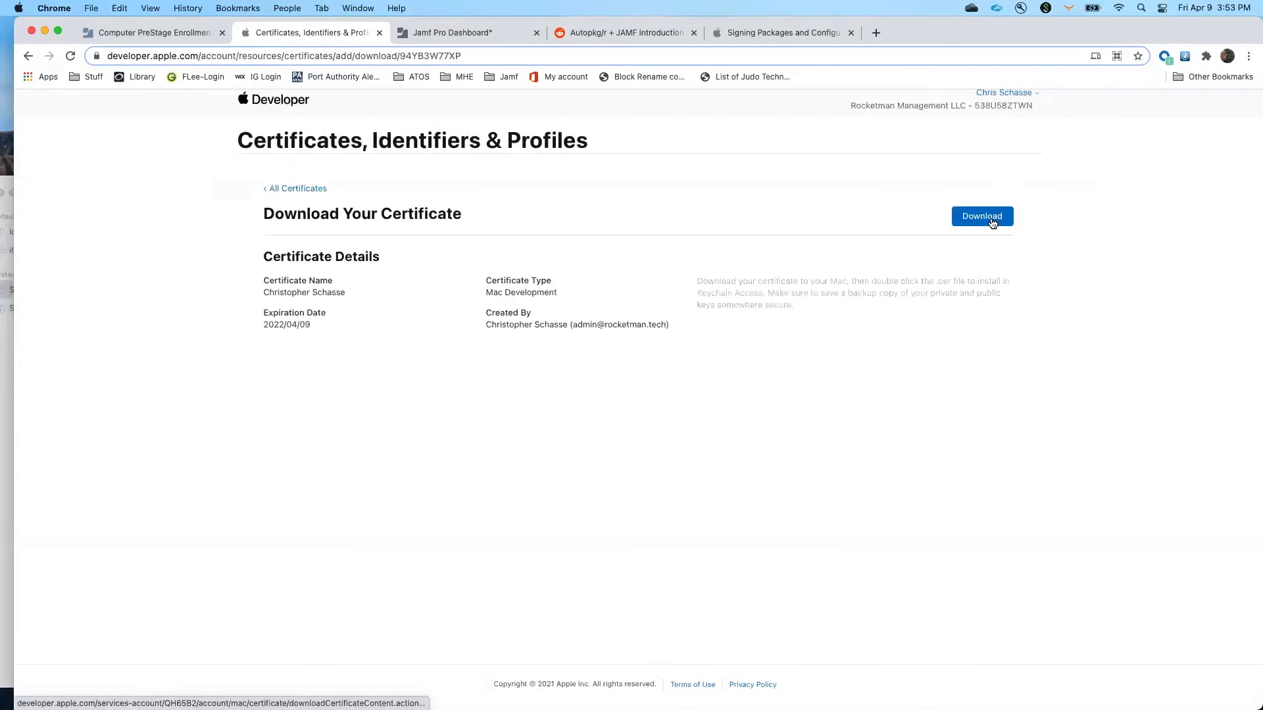
Step: Download the certificate to the Desktop as mac_development 4, dropping the (1) suffix
click(992, 223)
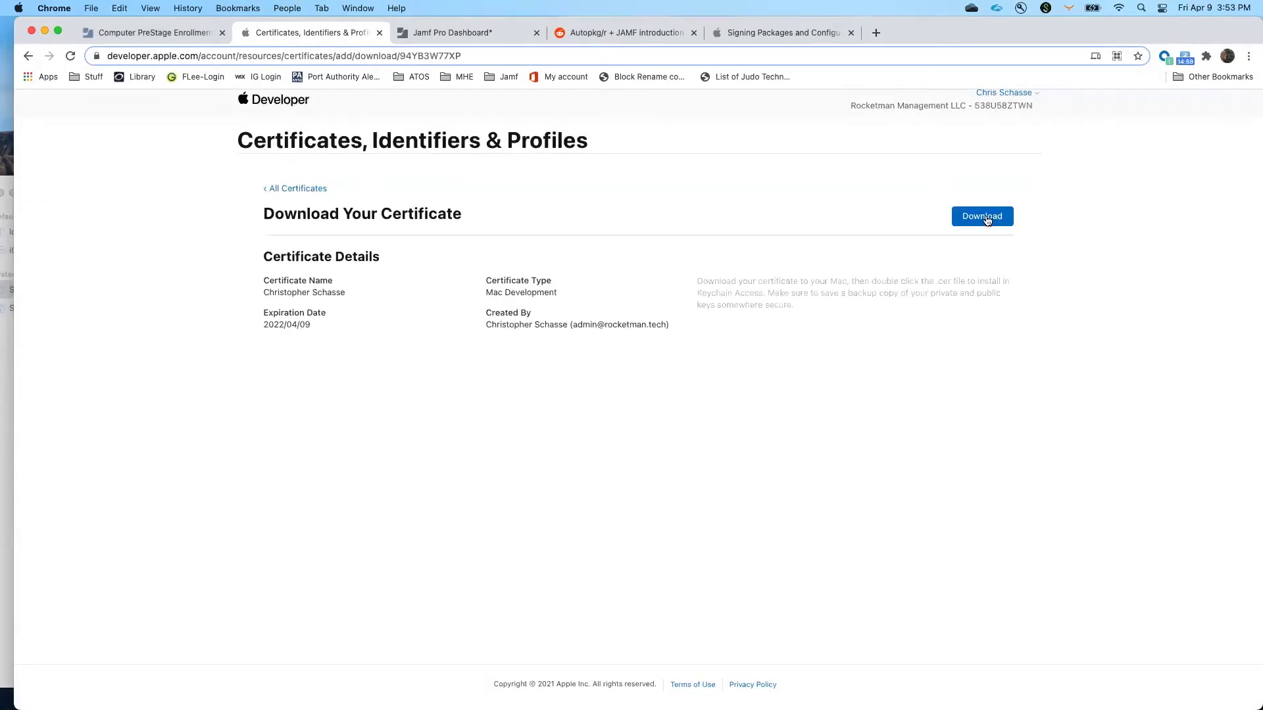
click(986, 221)
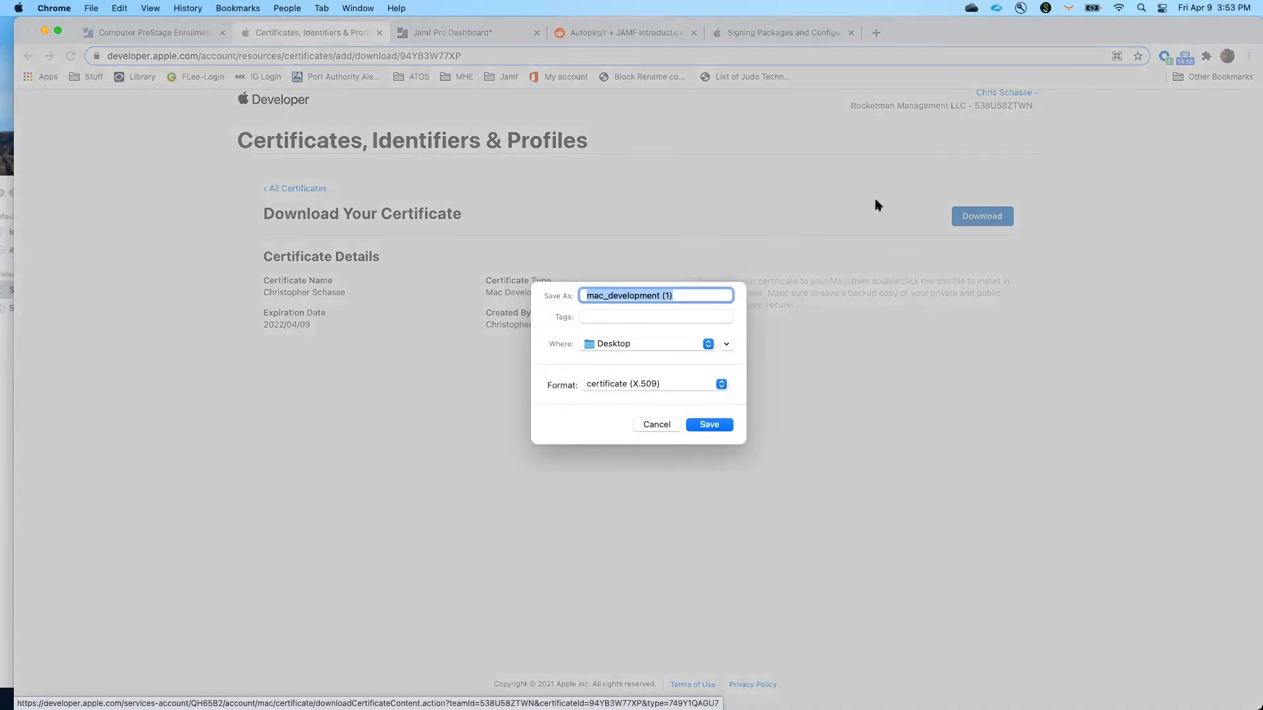
click(679, 294)
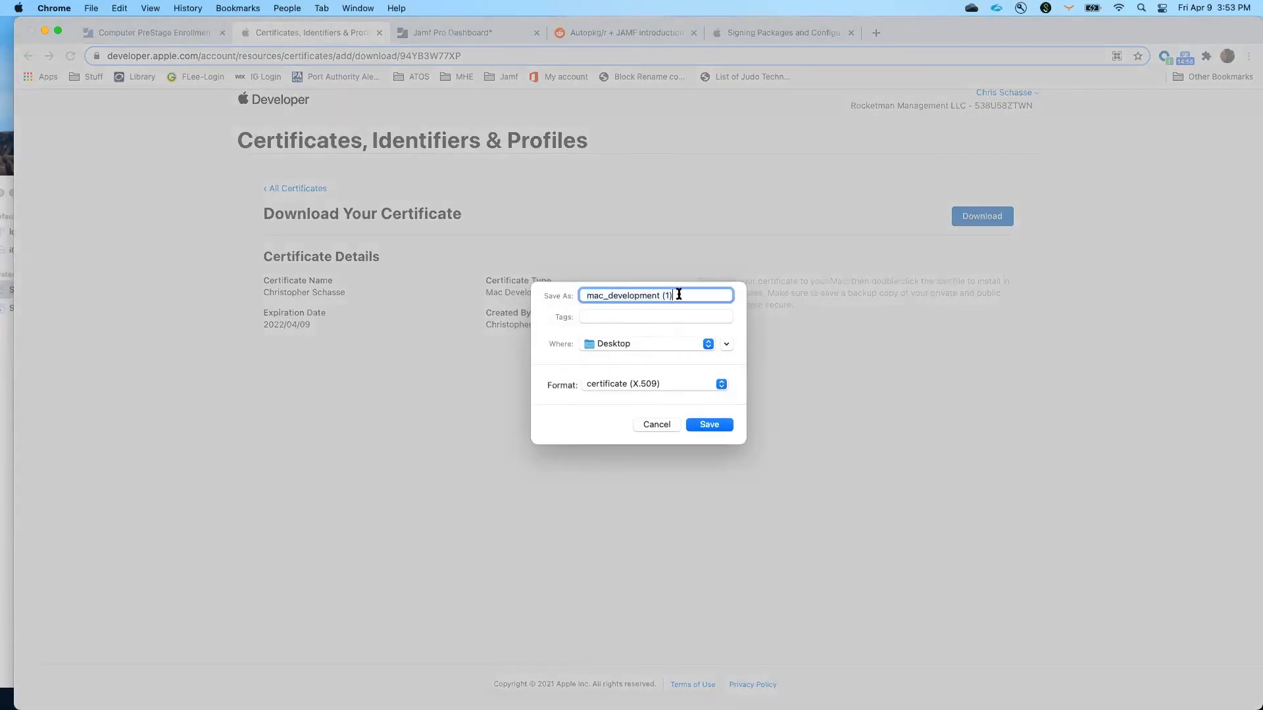
key(BackSpace)
key(BackSpace)
key(BackSpace)
text(4)
click(709, 426)
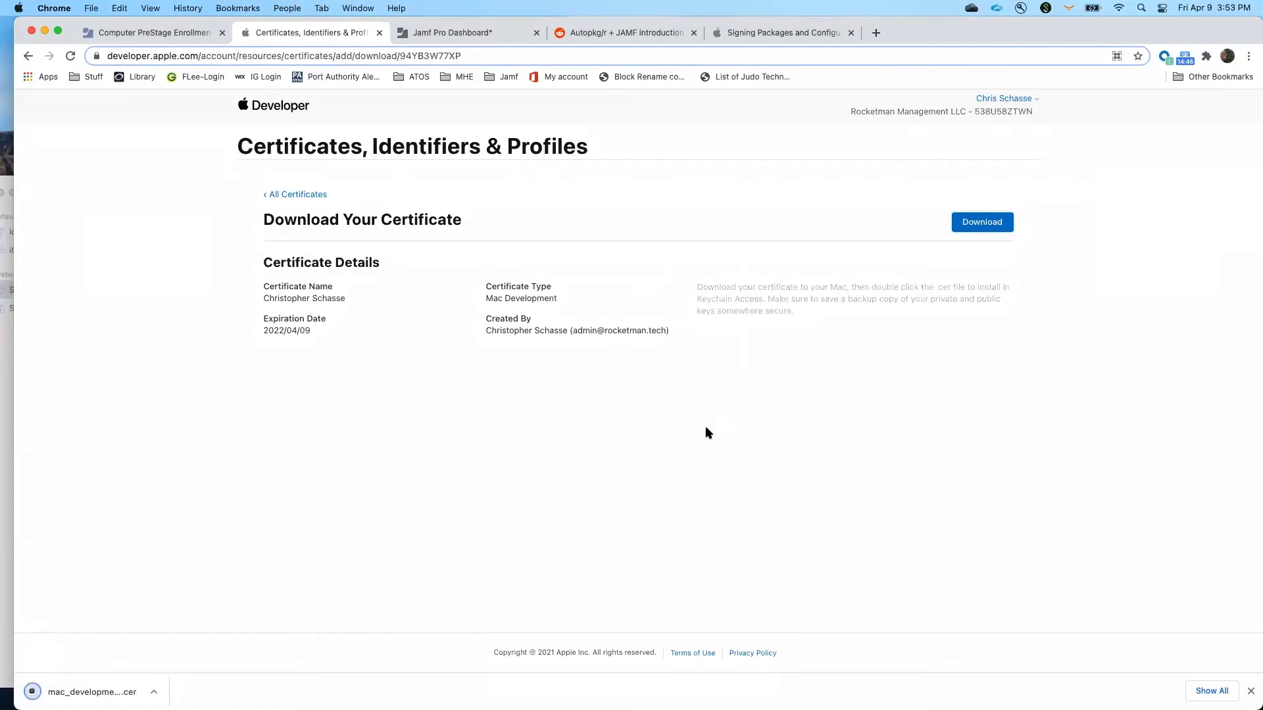
click(1251, 691)
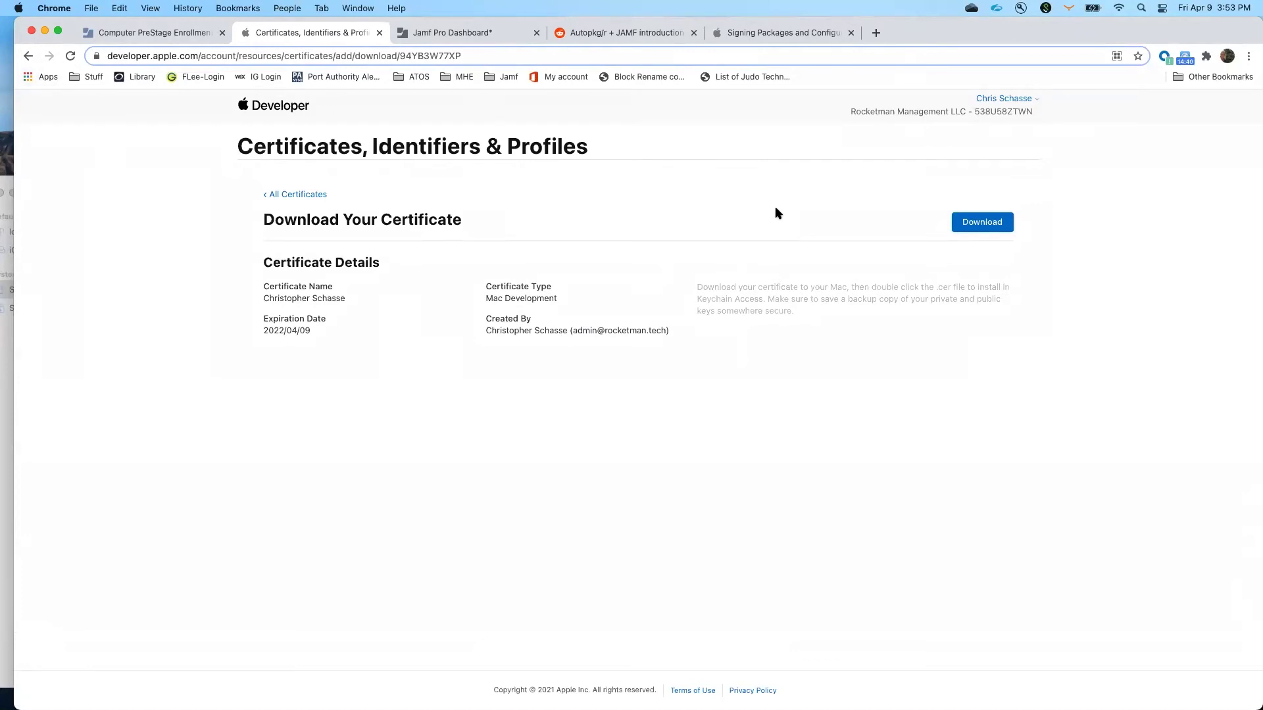
Step: Enter the admin password to add the Mac Developer certificate to the System keychain, then select it
drag(1138, 23, 1138, 709)
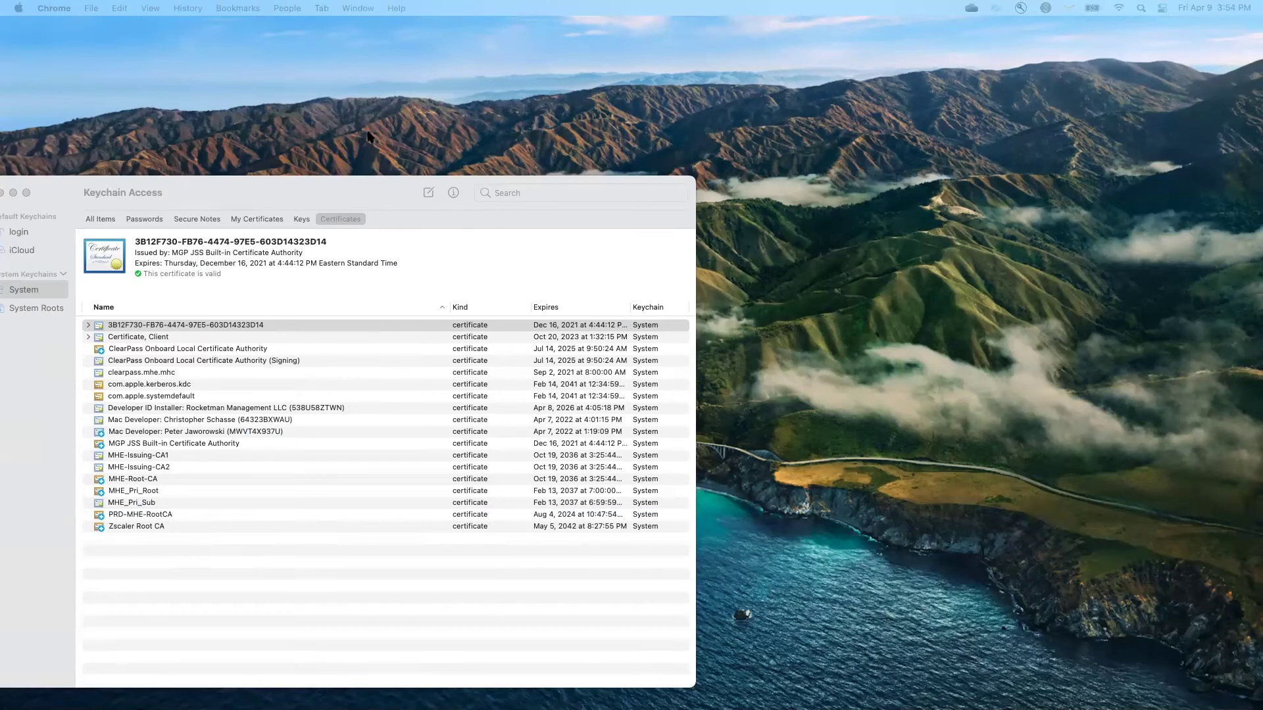
drag(302, 191, 340, 138)
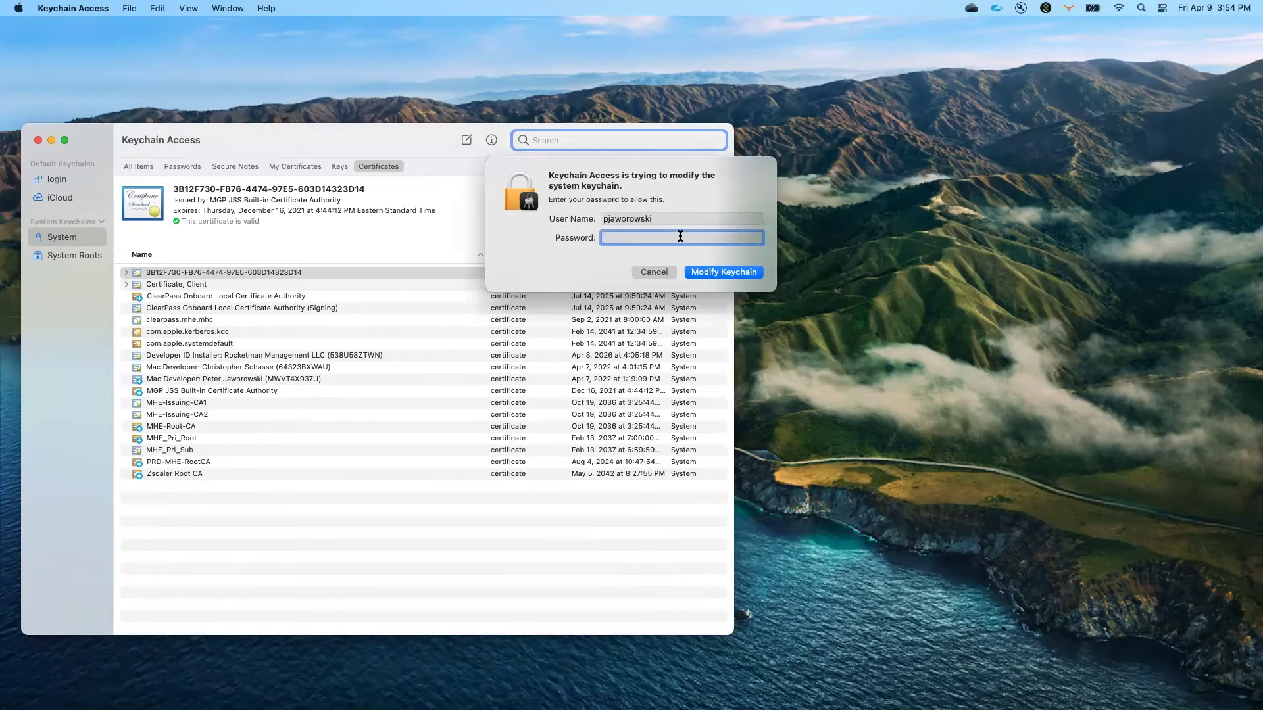
text(••••••••••••••••••••)
click(746, 277)
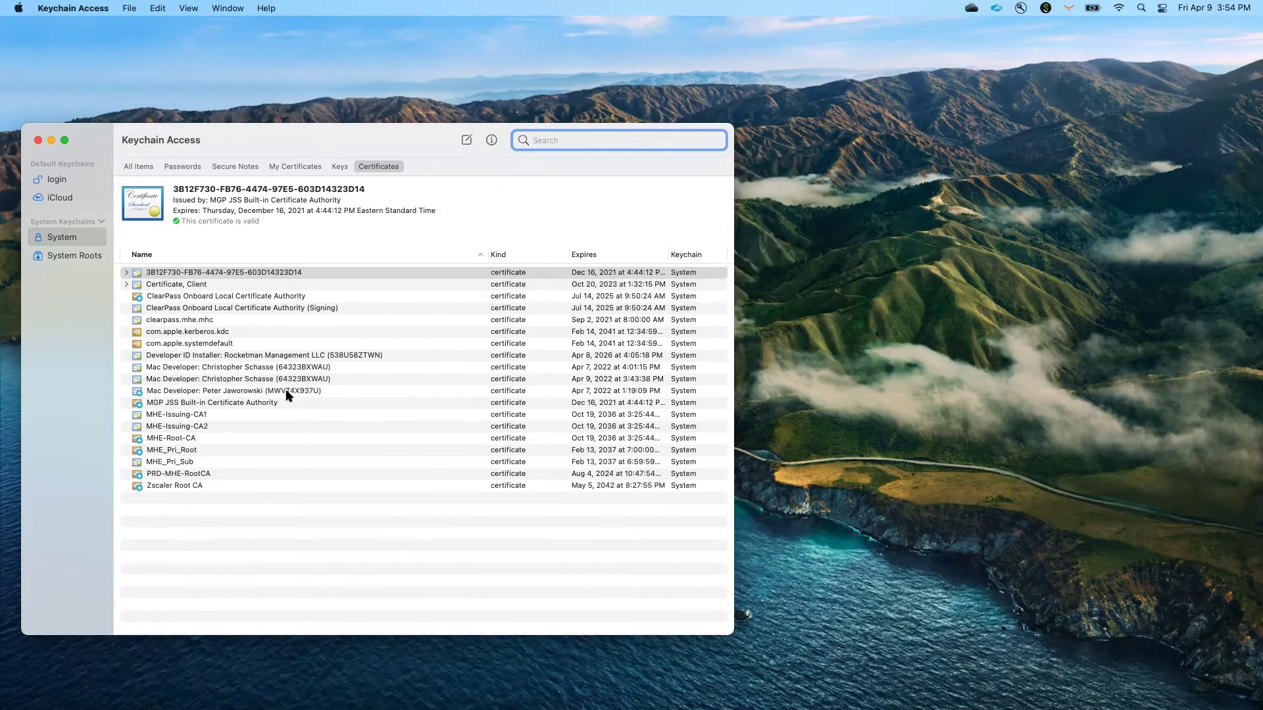
click(591, 380)
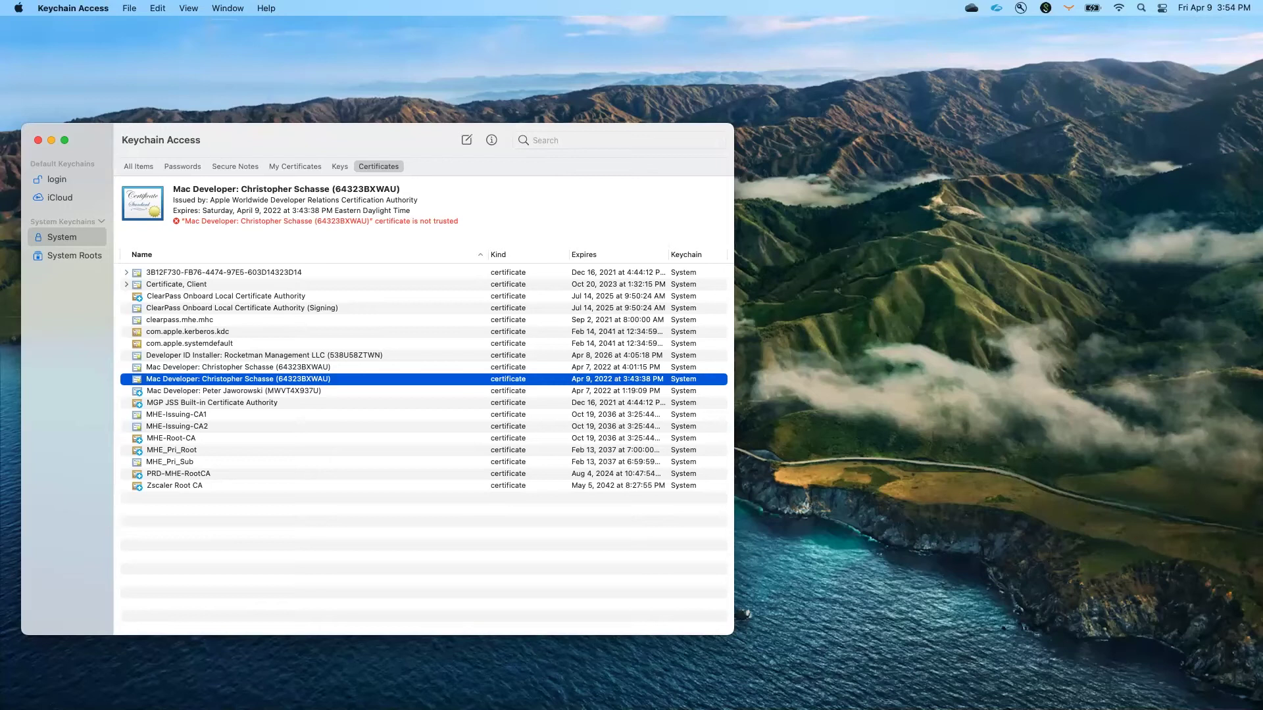
Step: Set the Mac Developer certificate's trust to Always Trust, authenticating with the admin password
double_click(157, 381)
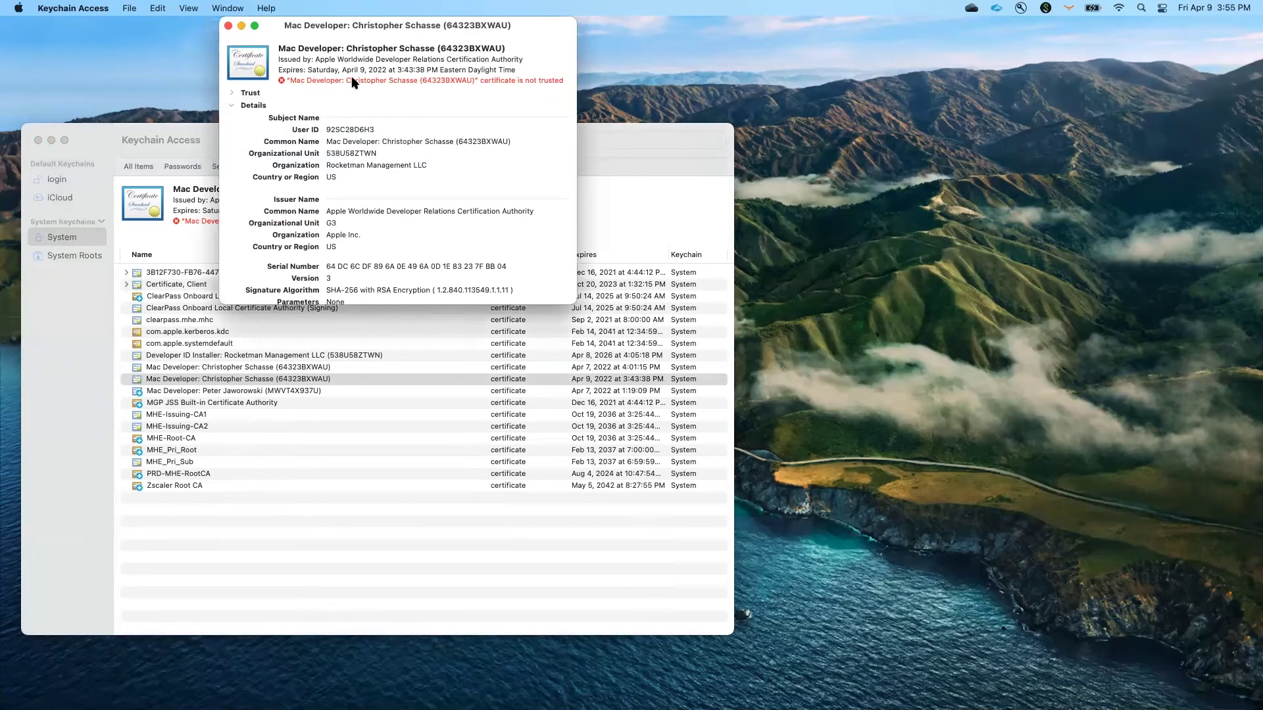
click(231, 93)
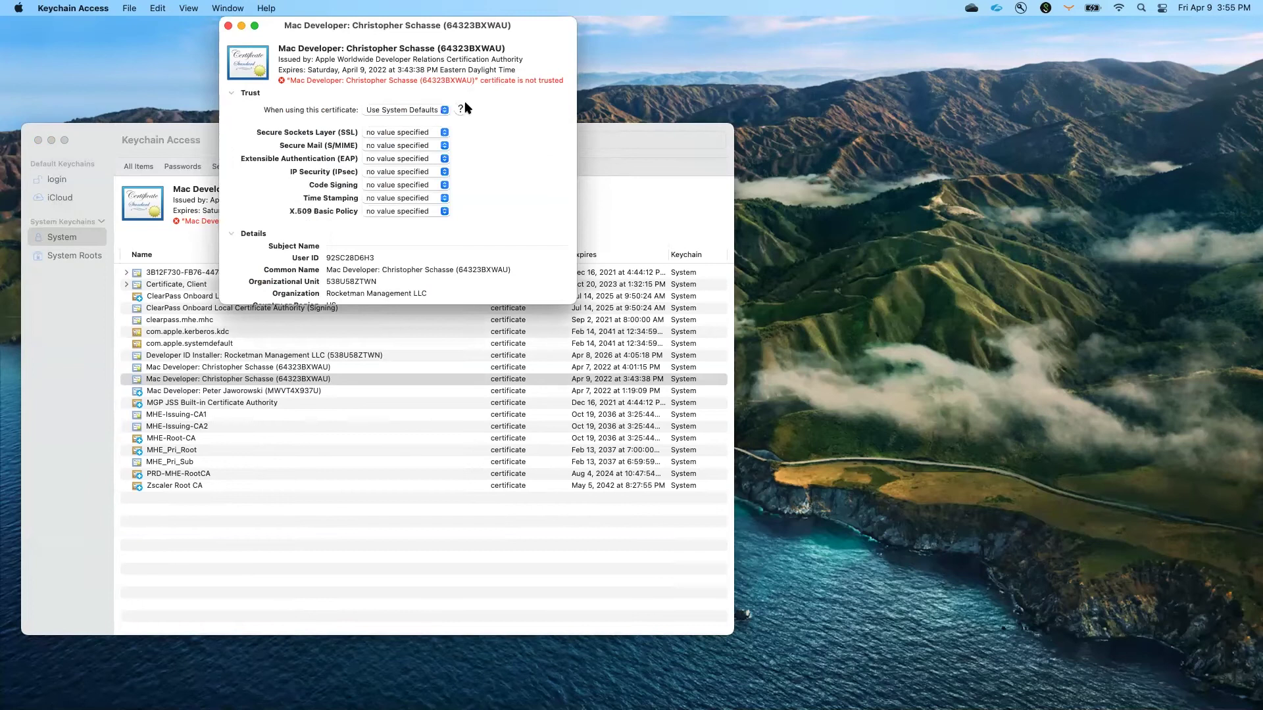
click(439, 112)
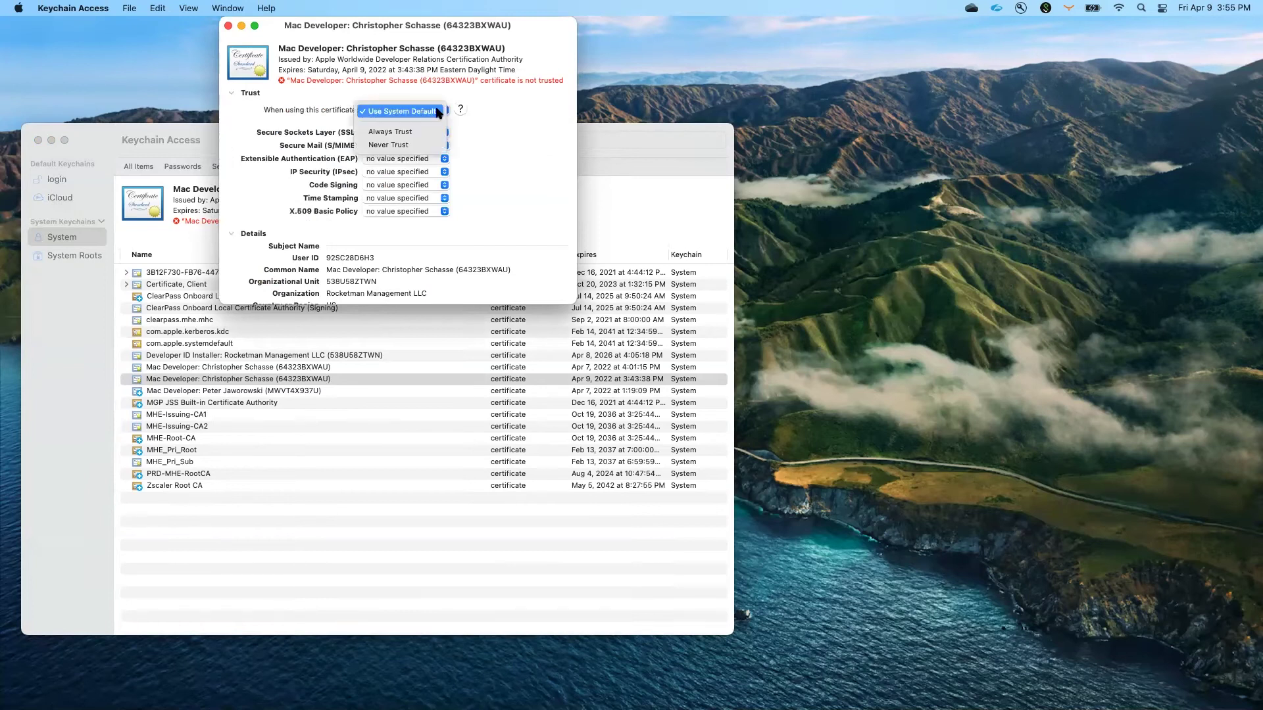
click(390, 132)
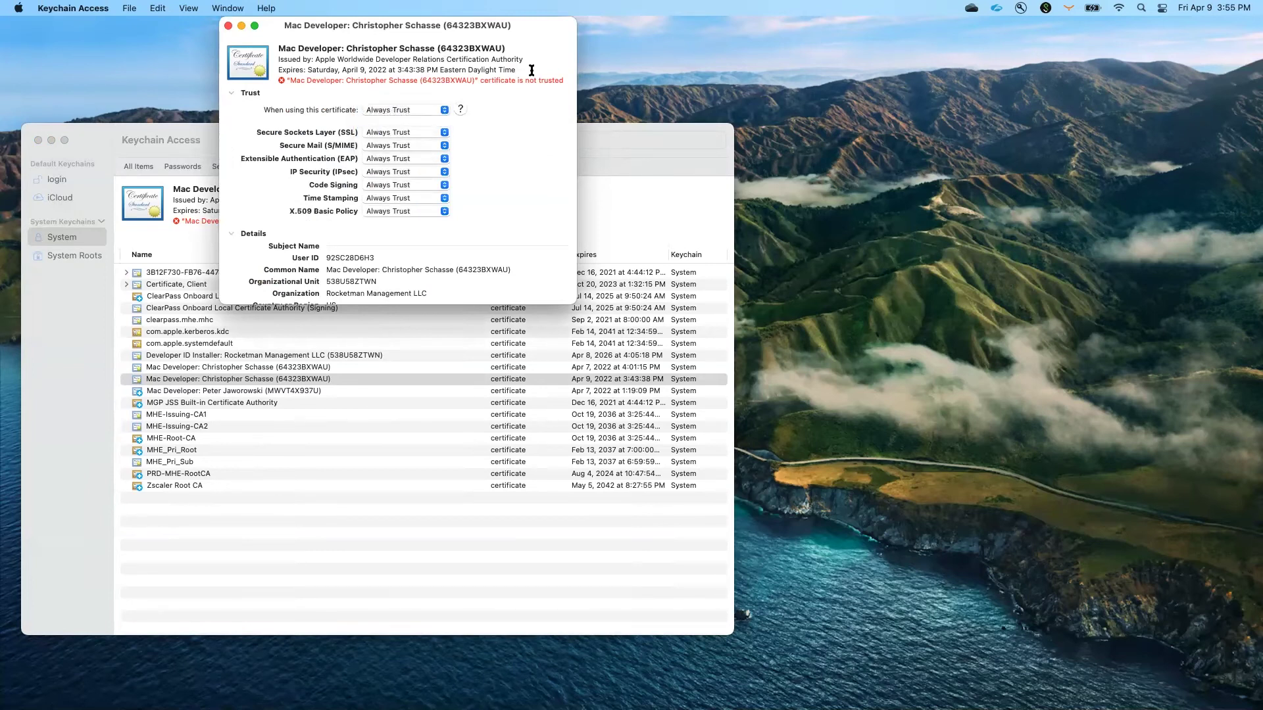
click(229, 26)
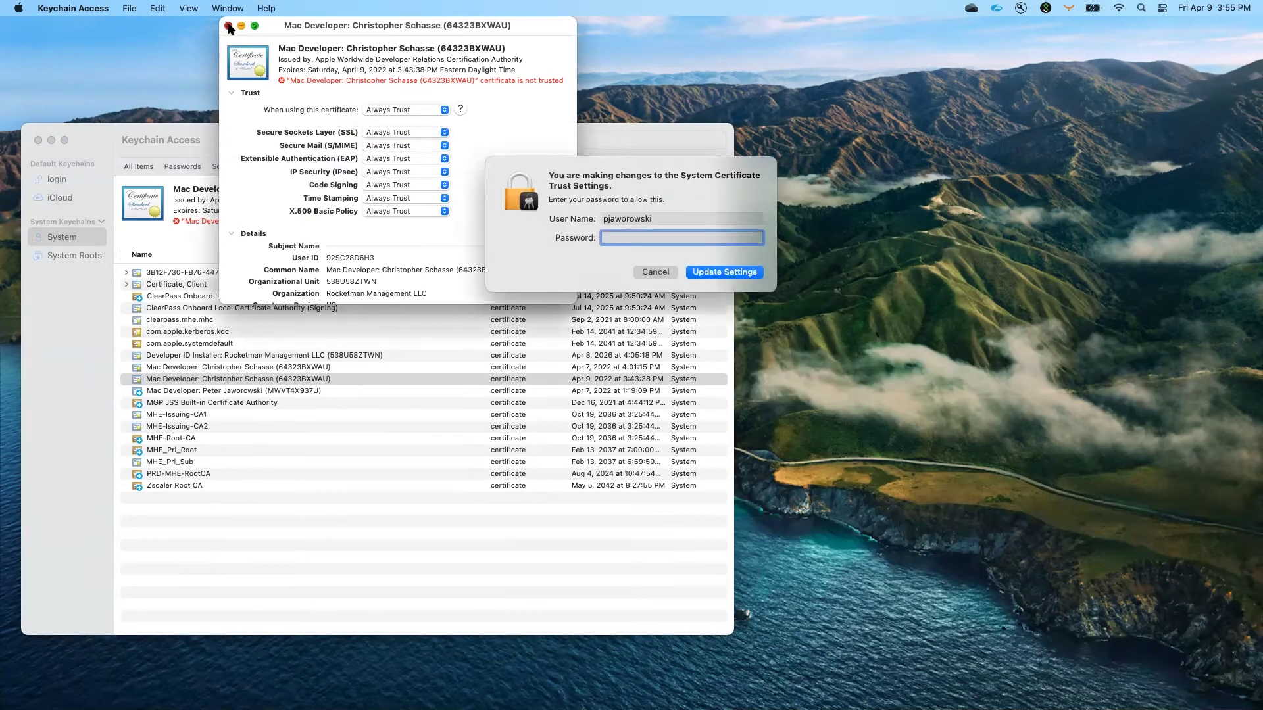
text(•••••••••••••••••••)
key(Return)
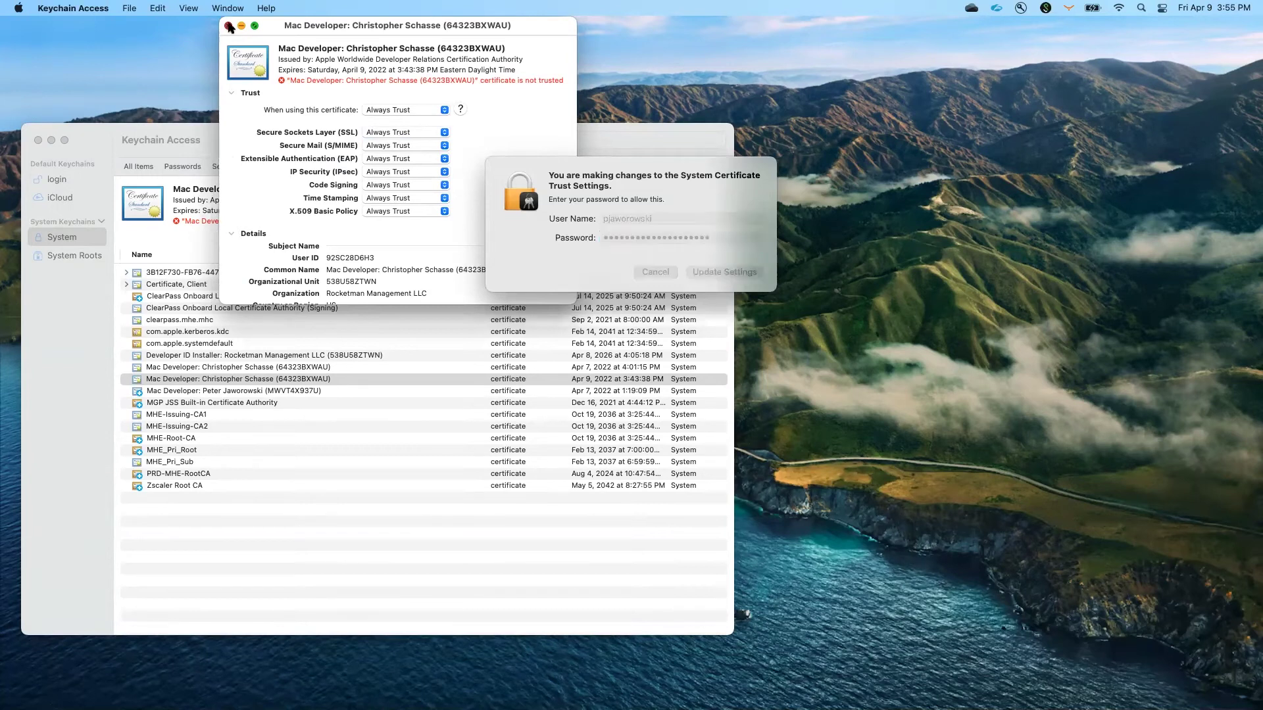
Step: Reopen the certificate to verify it is trusted, then close Keychain Access
double_click(142, 381)
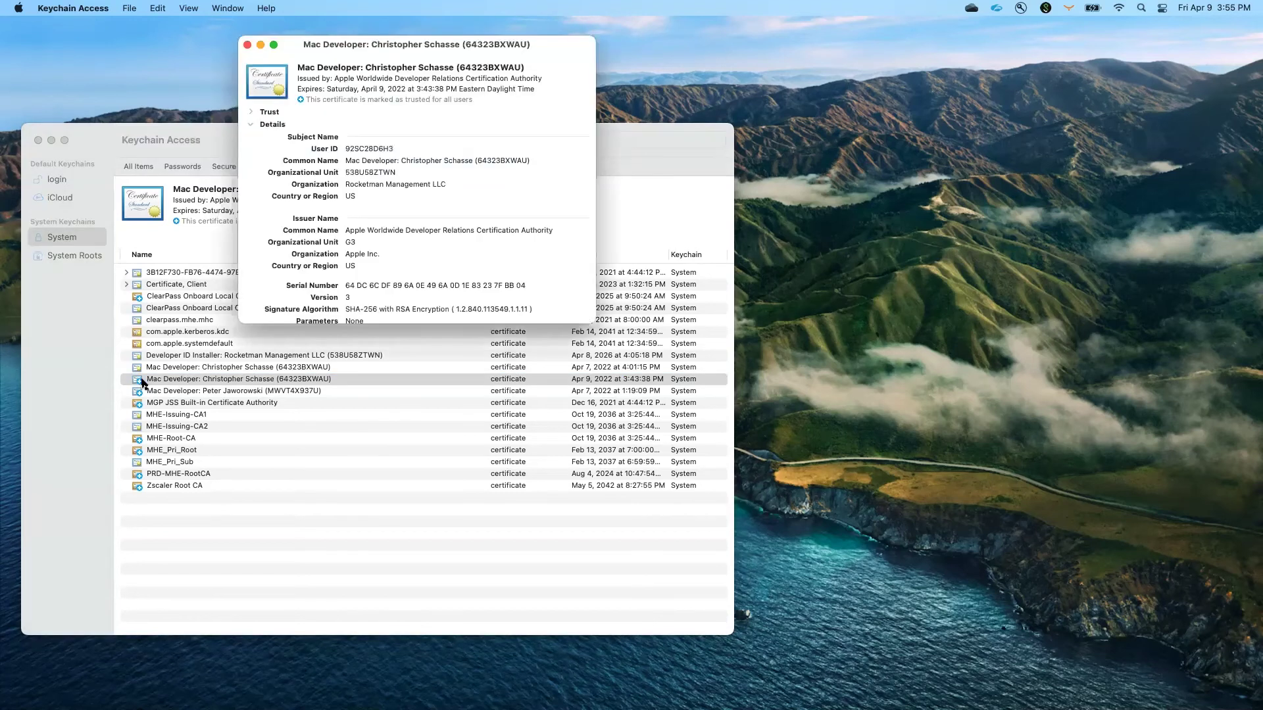
click(248, 44)
click(37, 140)
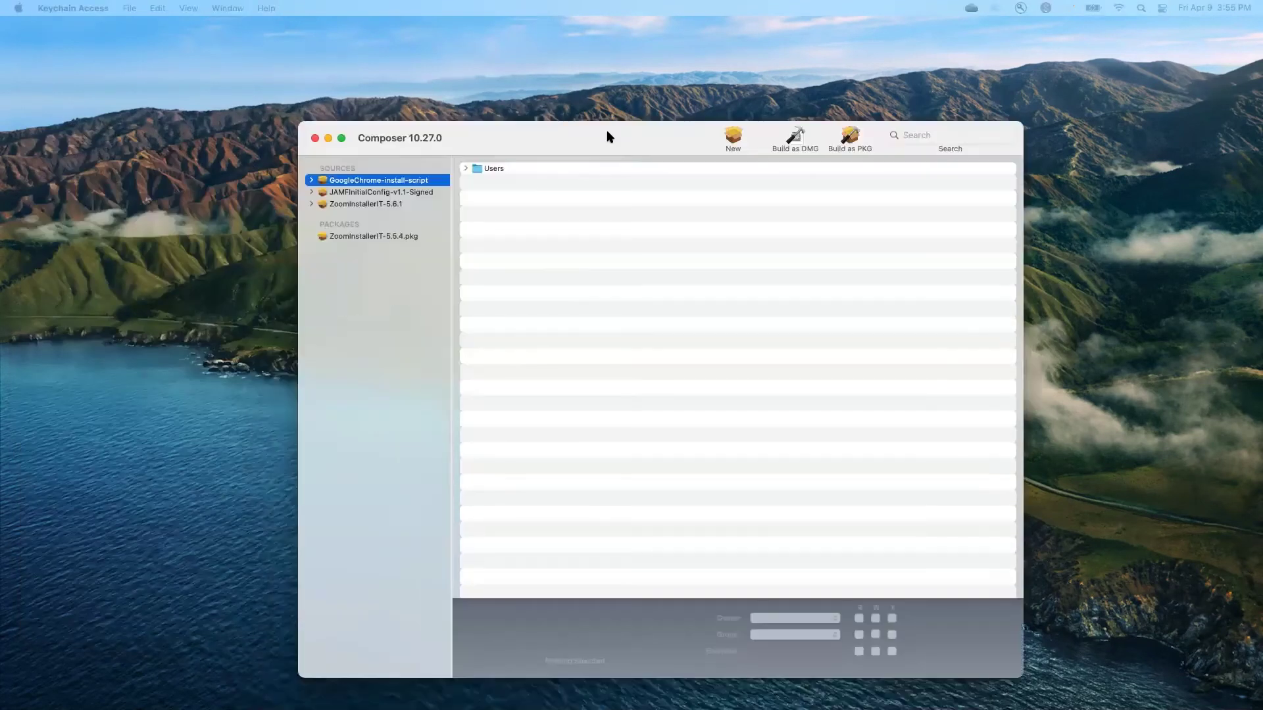
Step: In Composer Preferences, set Sign with to Developer ID Installer: Rocketman Management LLC
drag(607, 129, 403, 79)
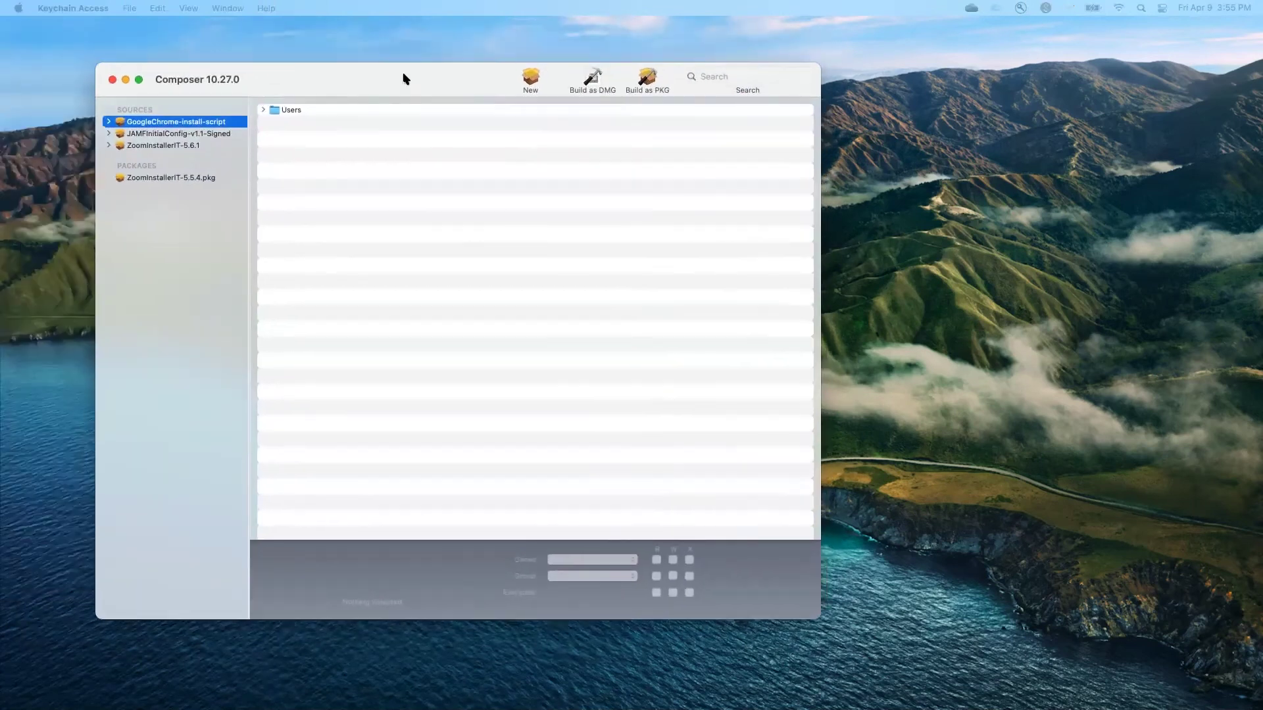
click(66, 10)
click(58, 50)
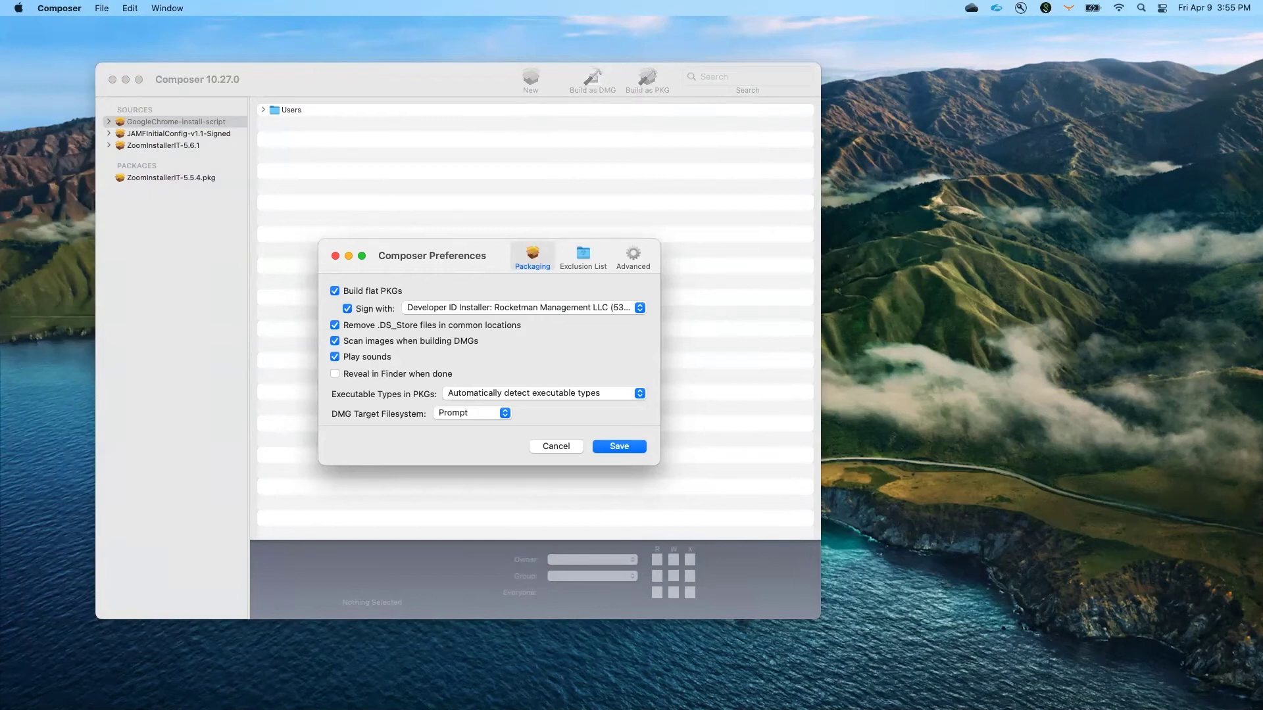
click(639, 308)
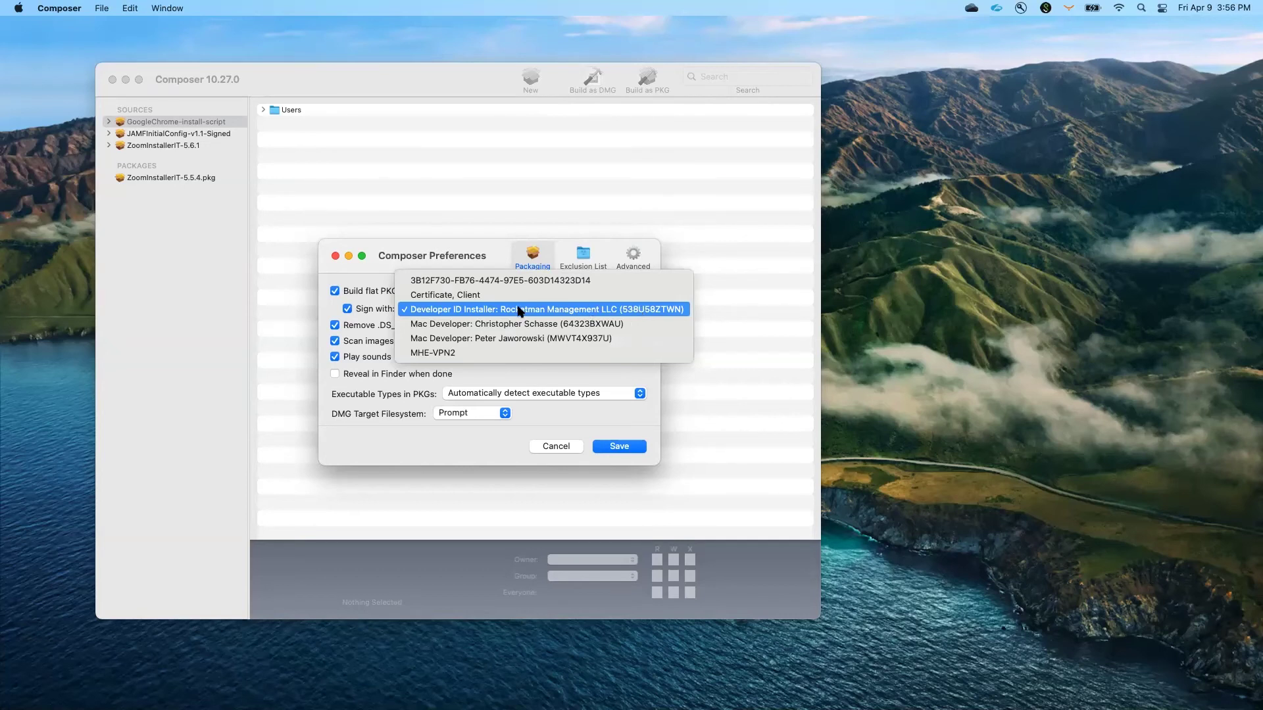
click(483, 311)
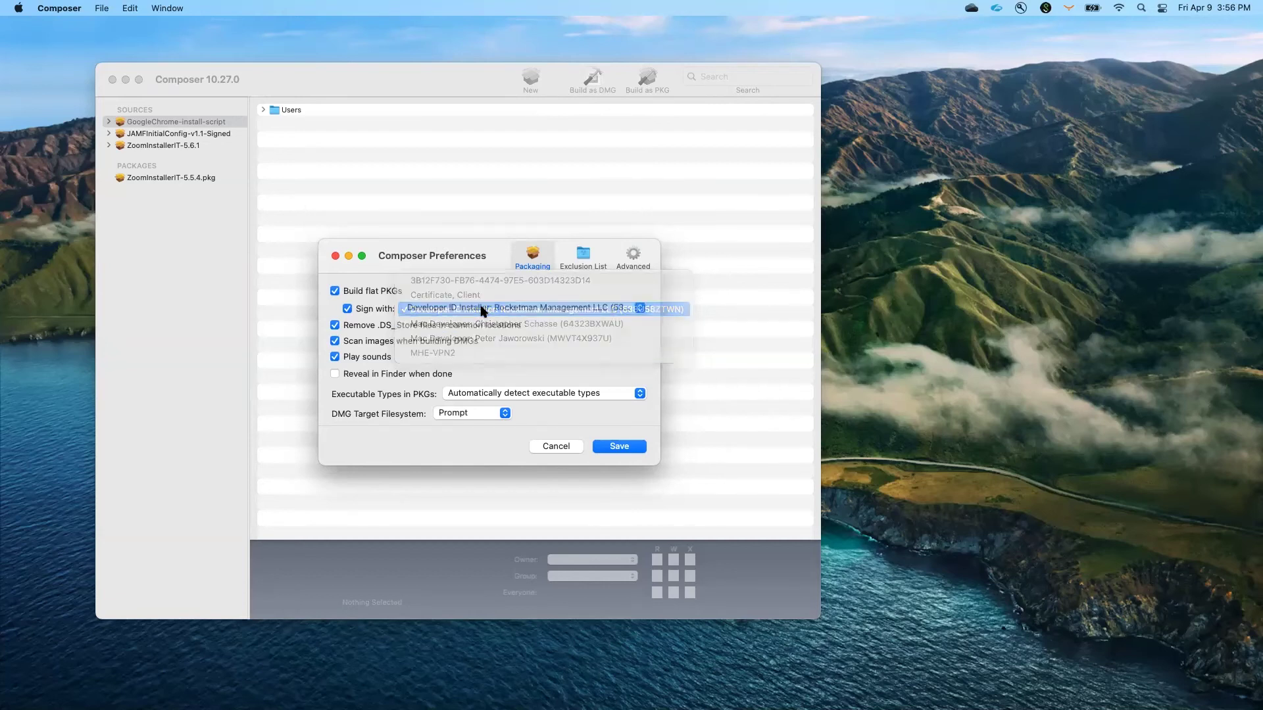
click(480, 310)
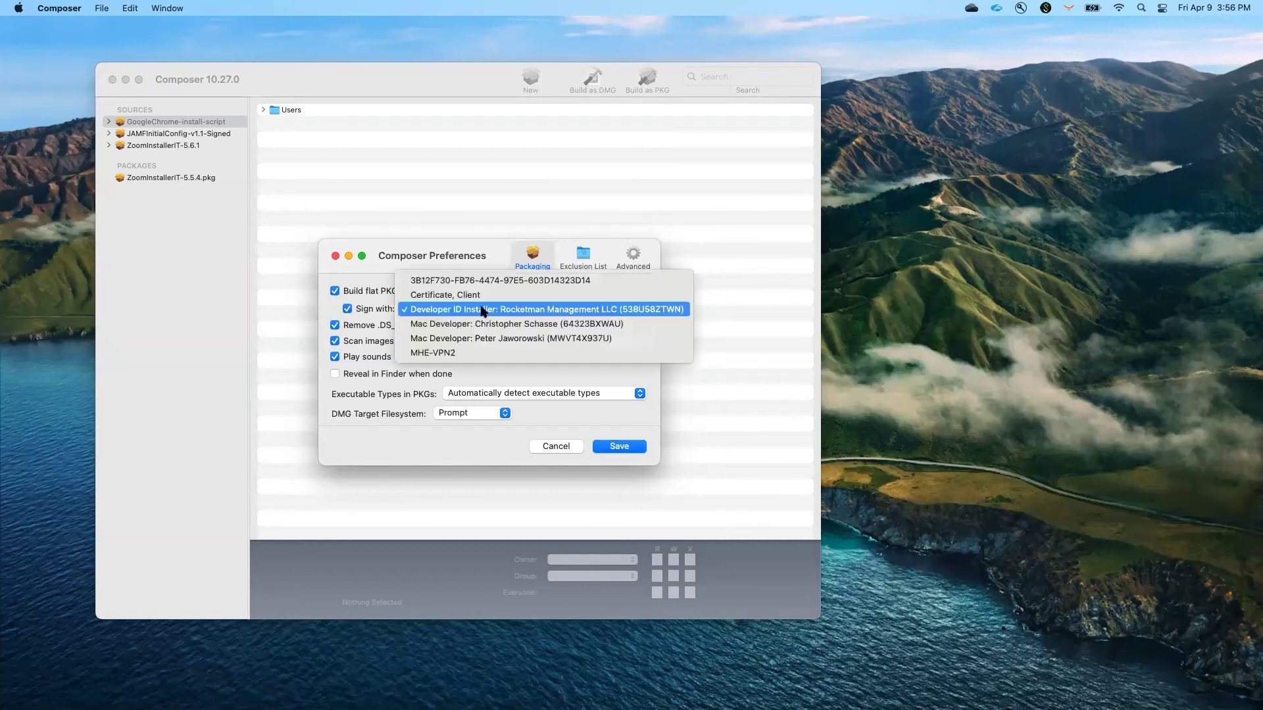
click(446, 311)
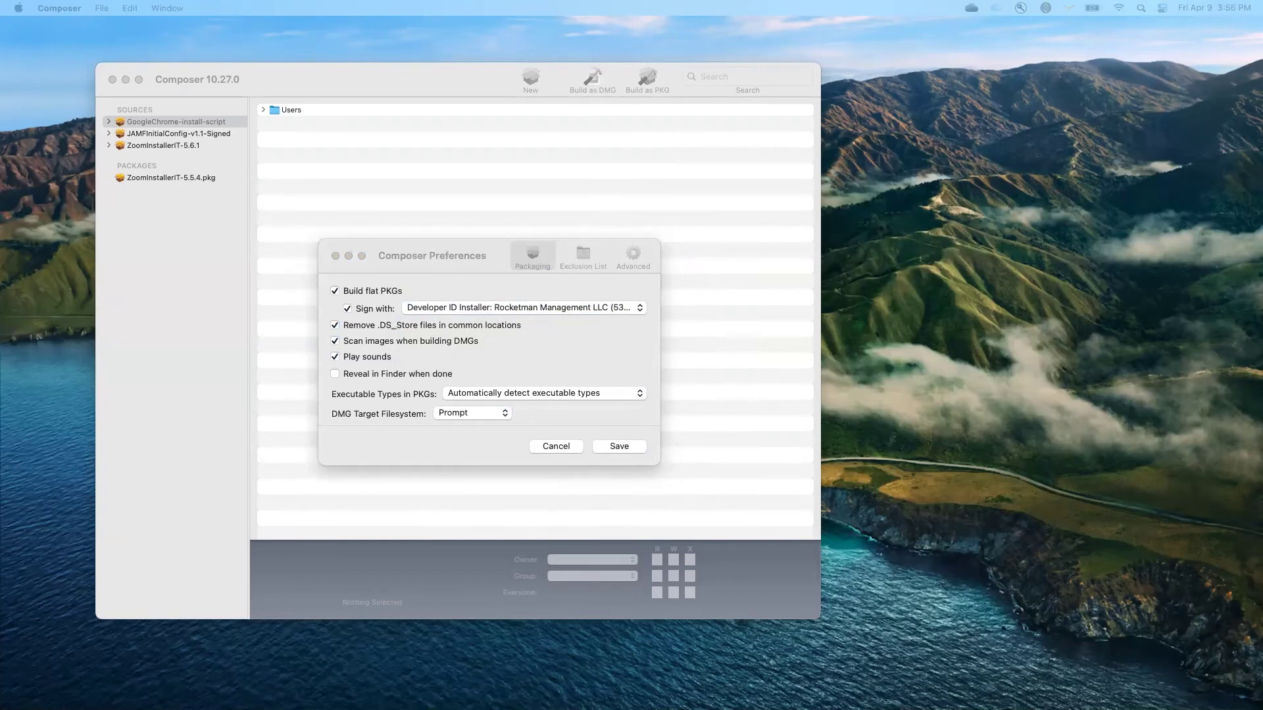
click(406, 247)
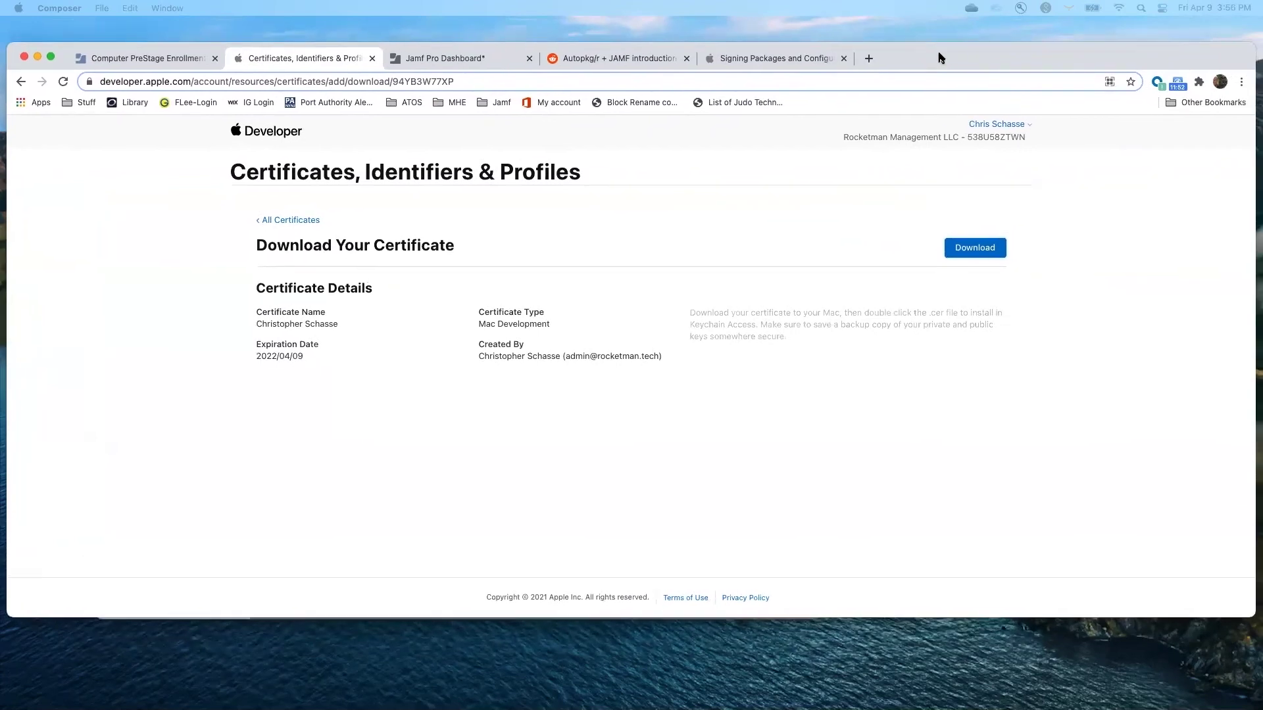
Step: Bring Chrome forward, then minimize it with Cmd+M to reveal Composer
click(290, 221)
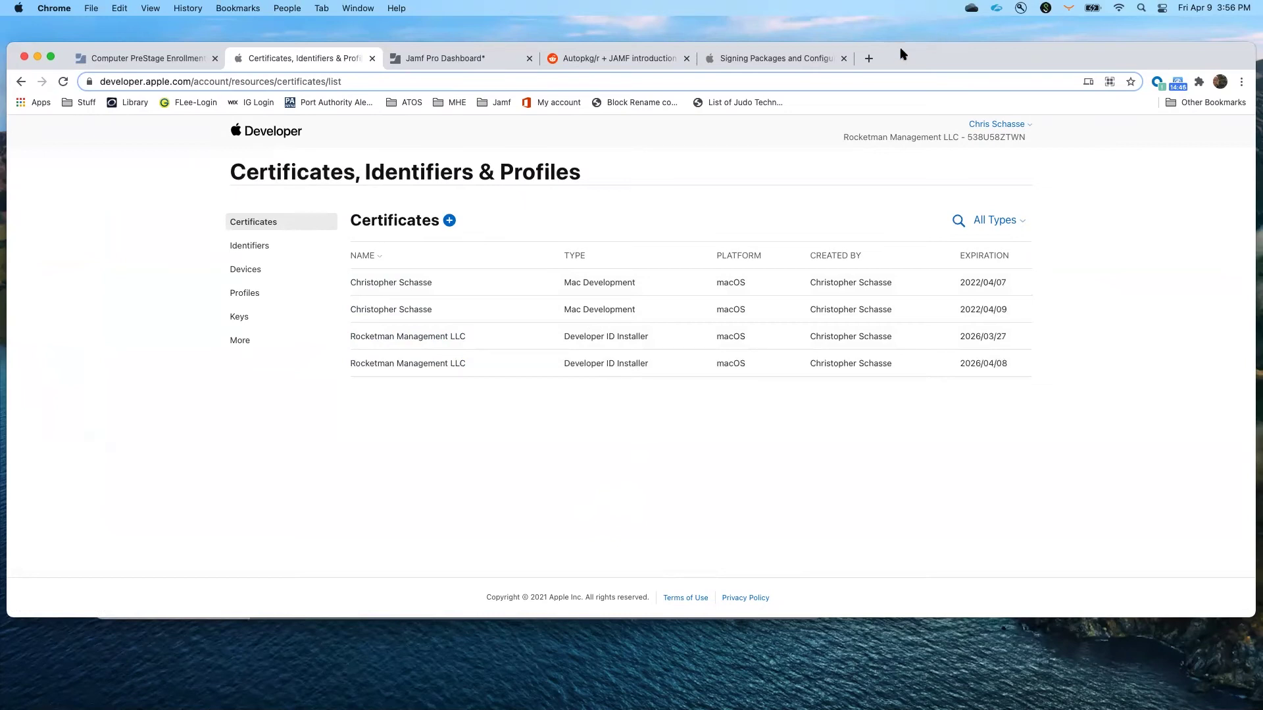
key(super+m)
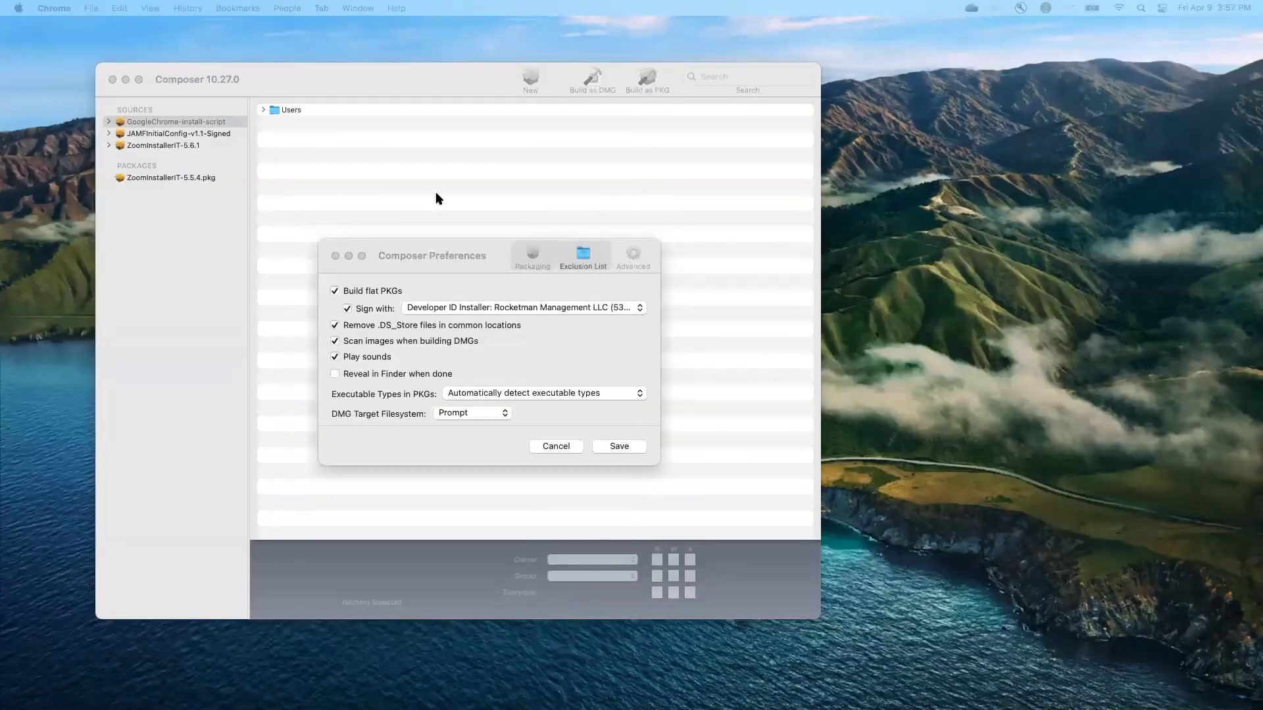
Step: Confirm the Developer ID Installer signing certificate and save Composer's packaging preferences
click(447, 244)
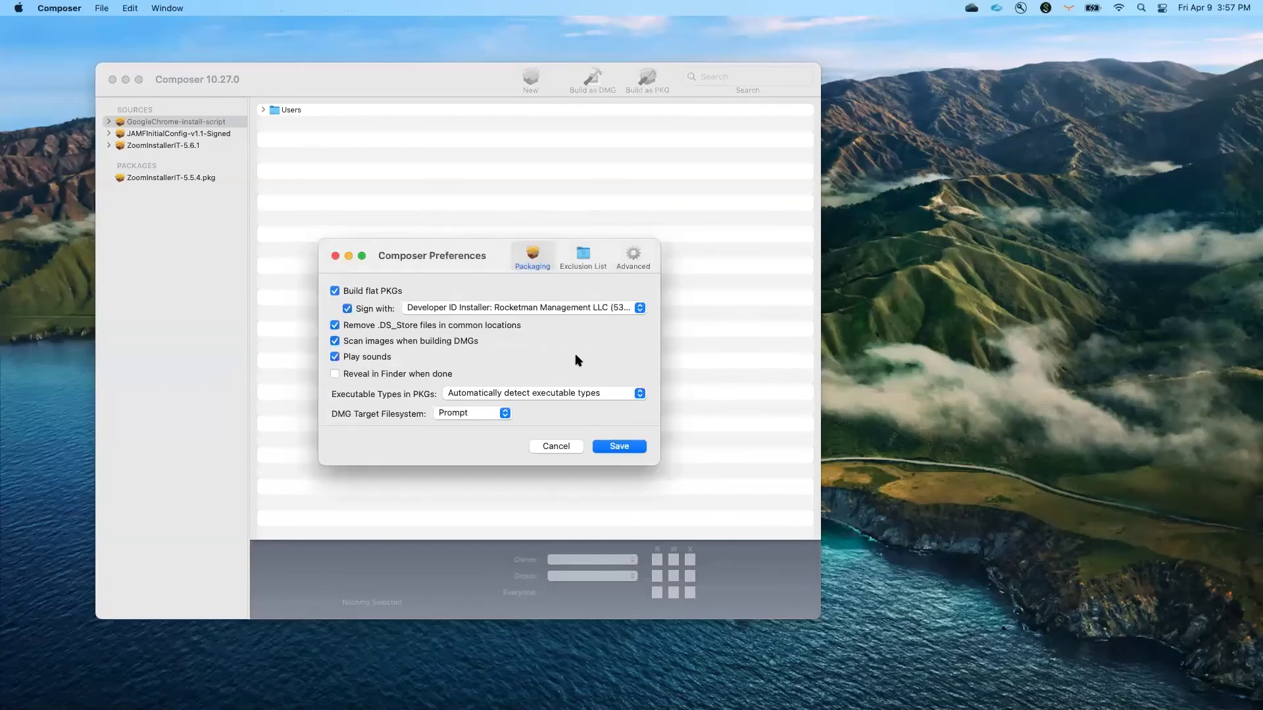
click(603, 309)
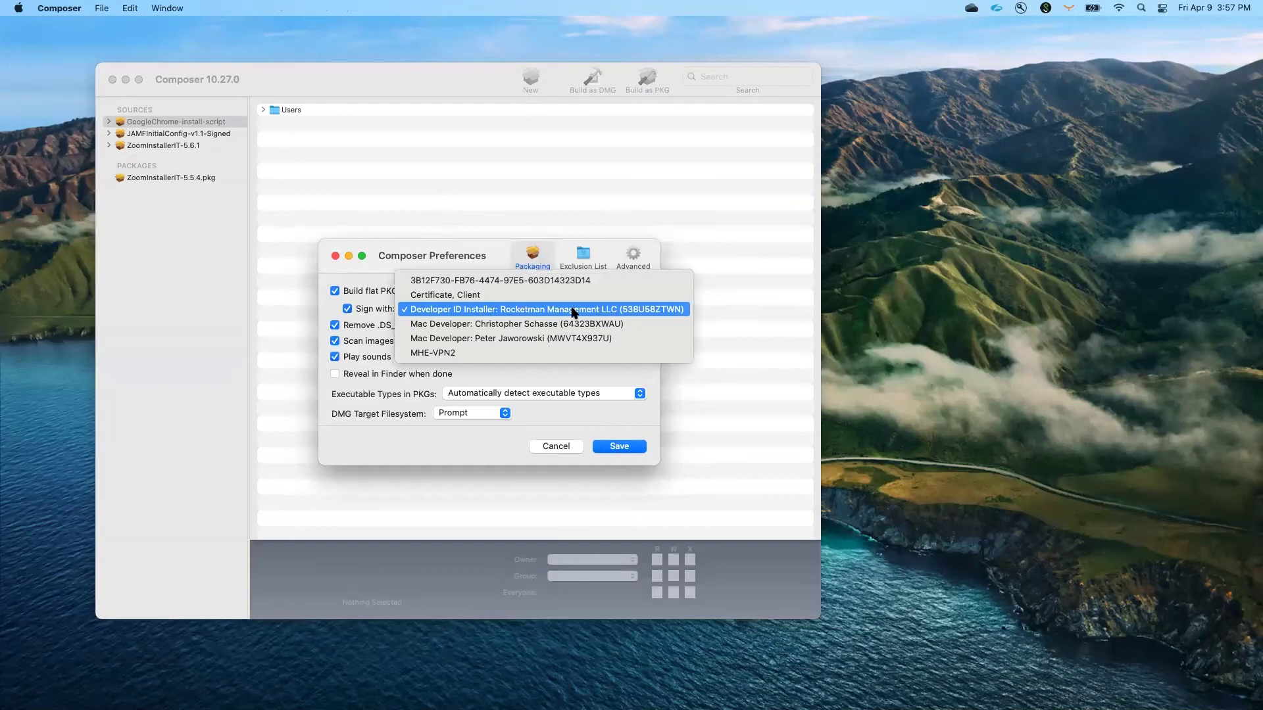
click(574, 309)
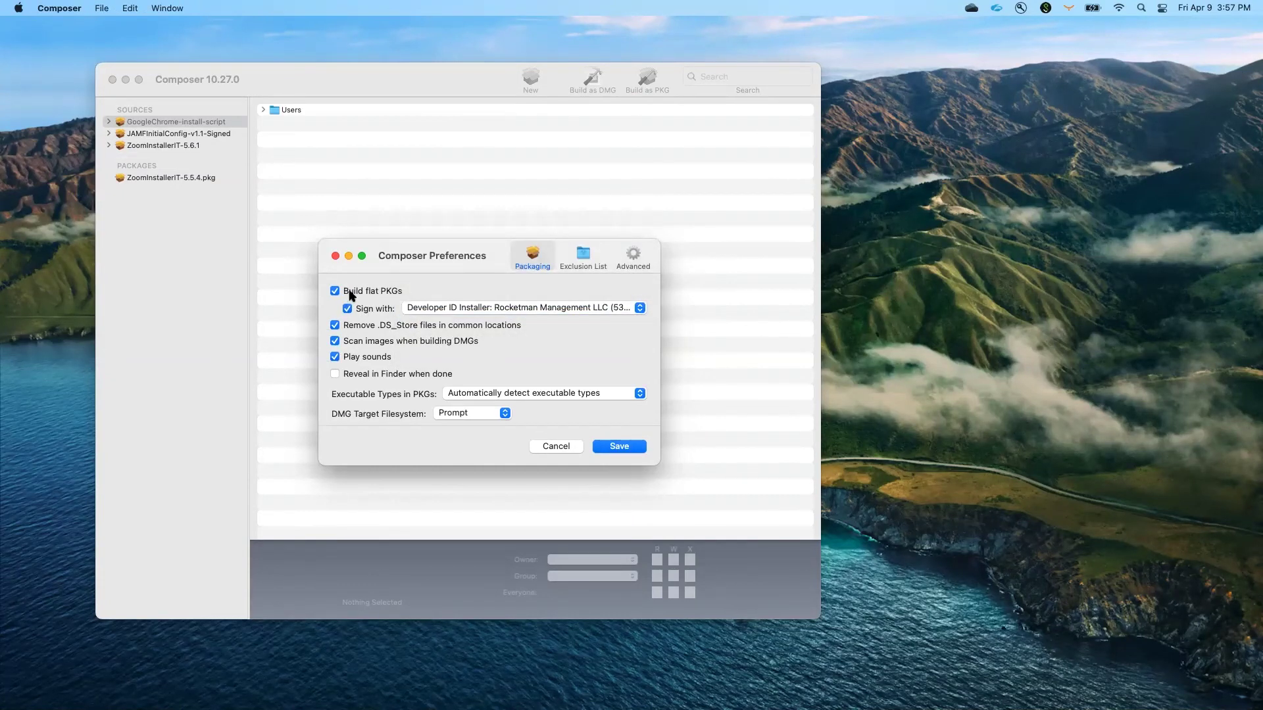
click(610, 445)
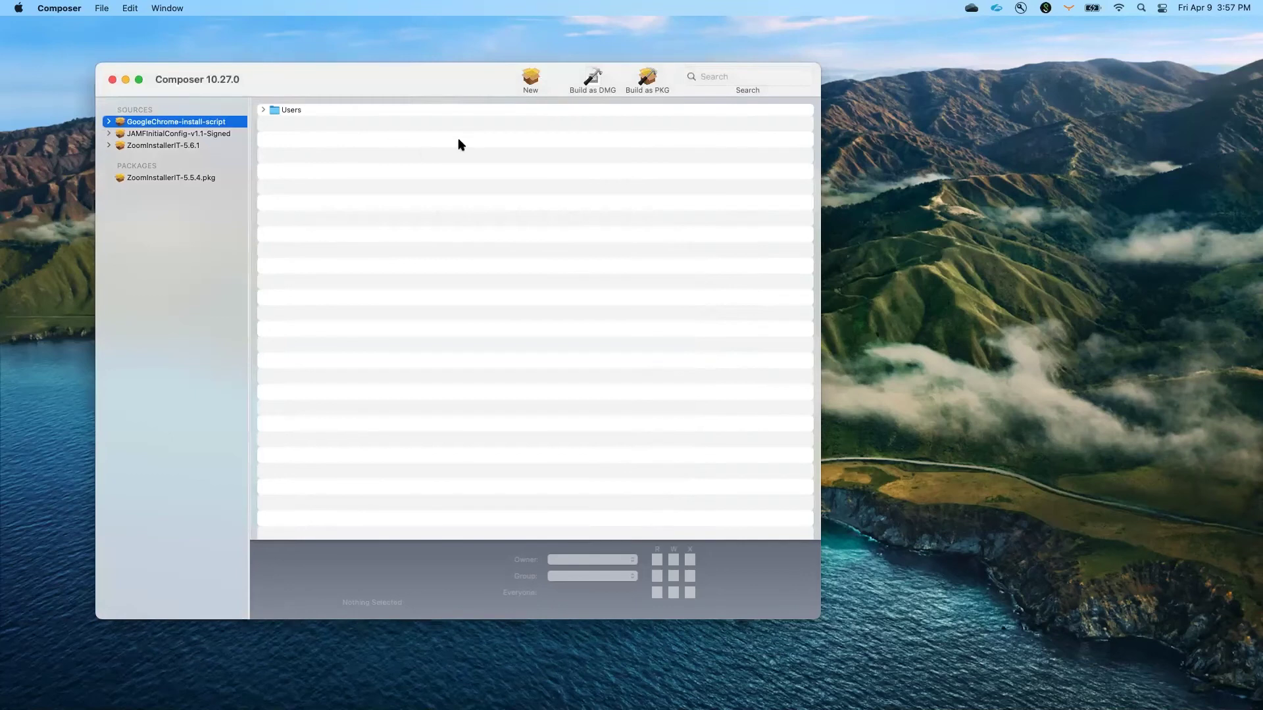
Step: Build the GoogleChrome-install-script source as GoogleChrome-install-script.pkg on the Desktop
drag(392, 69, 343, 62)
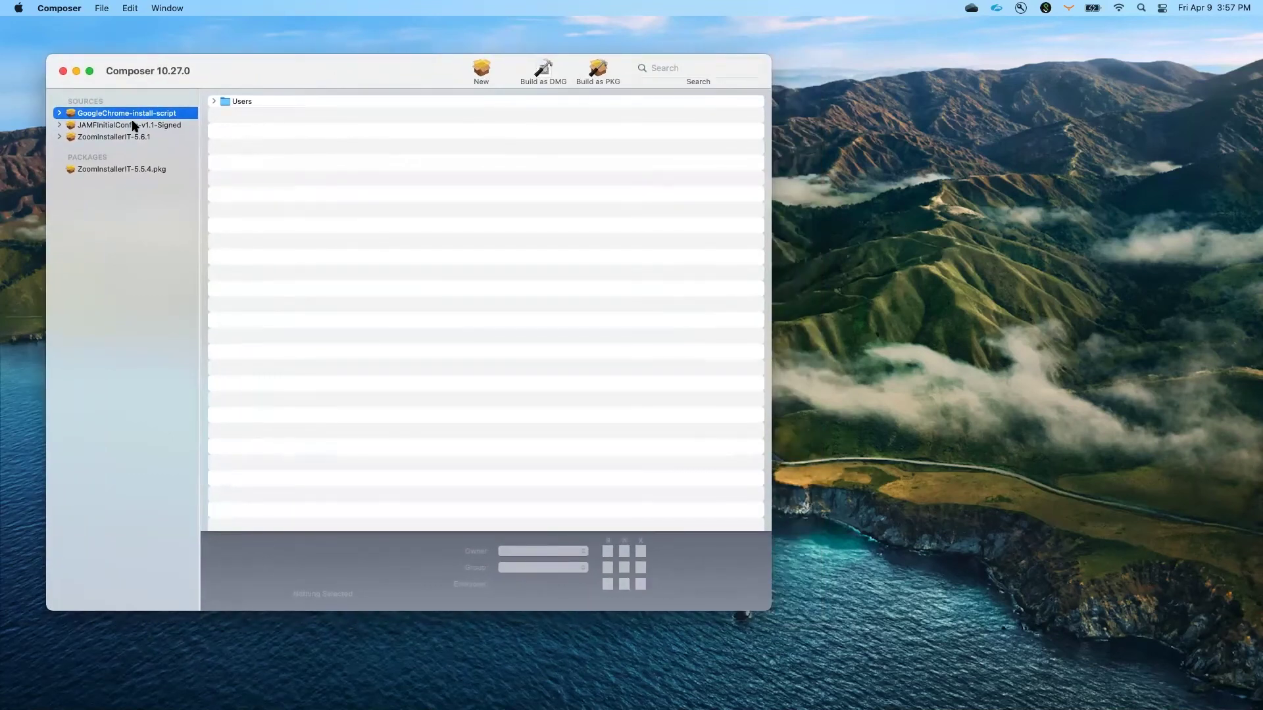
click(598, 68)
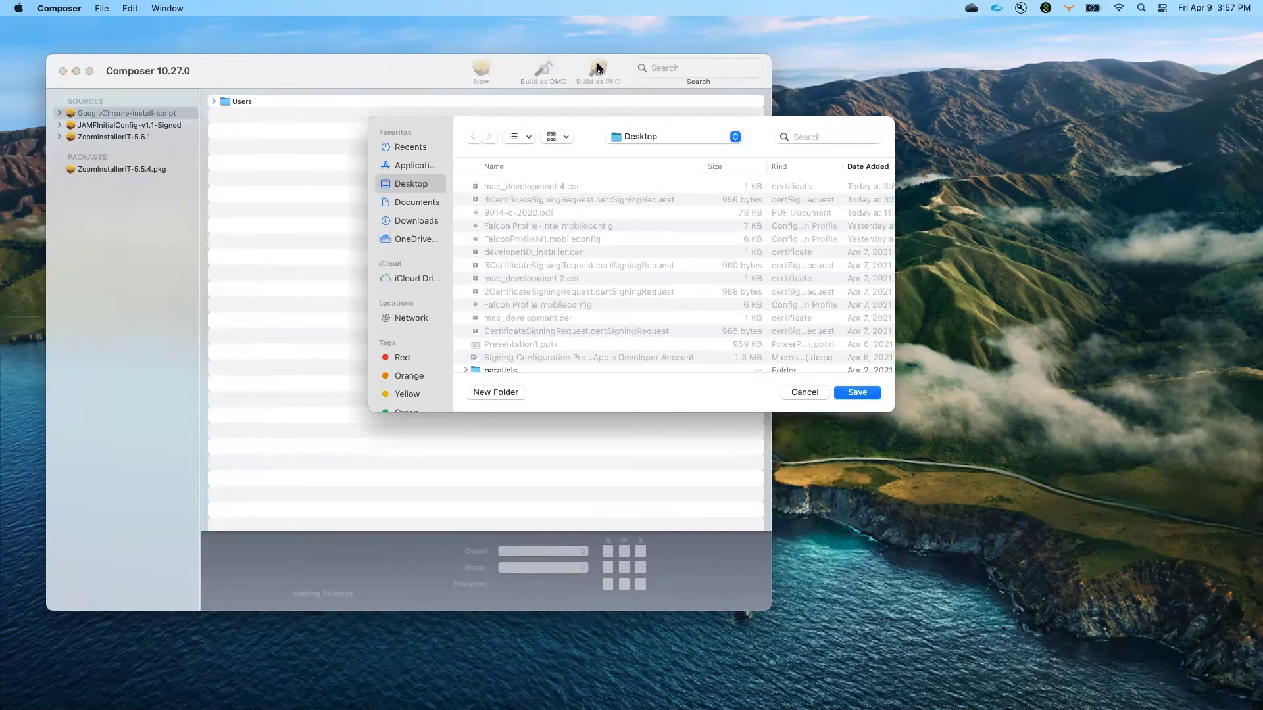
click(859, 393)
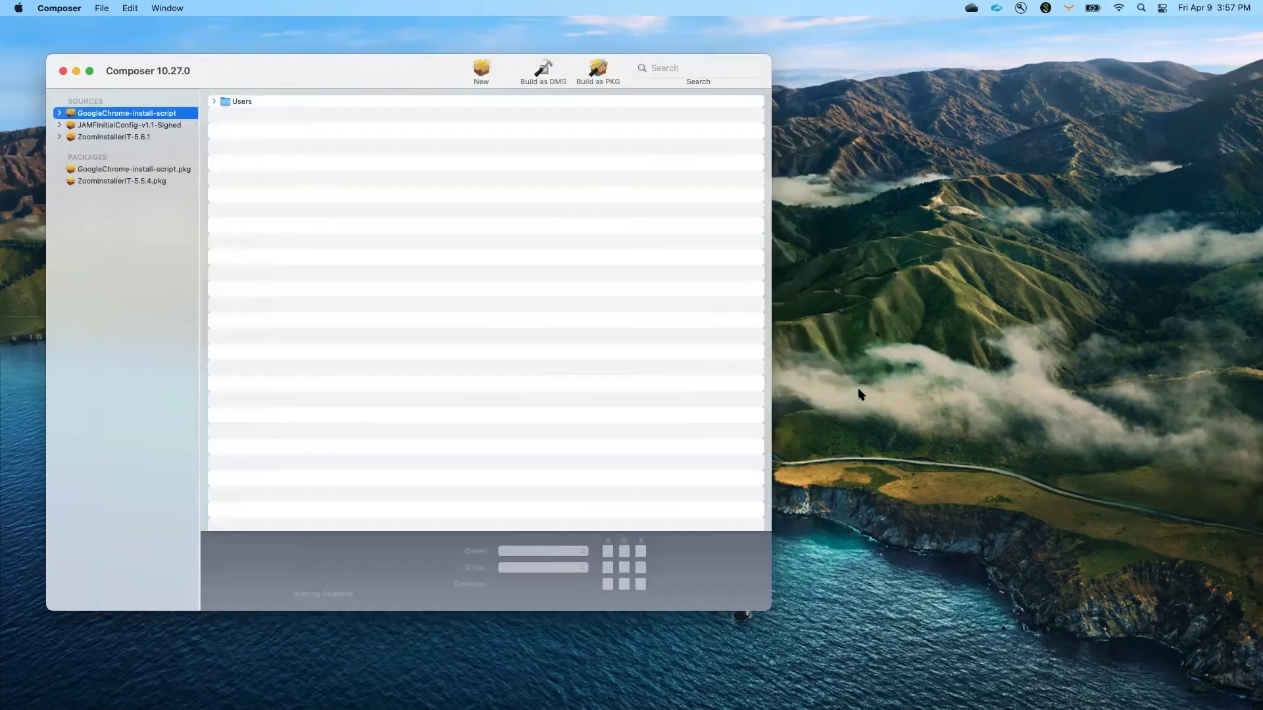
Step: Inspect the package's Developer ID Installer: Rocketman Management LLC certificate, reviewing its Trust settings and full Details
click(77, 71)
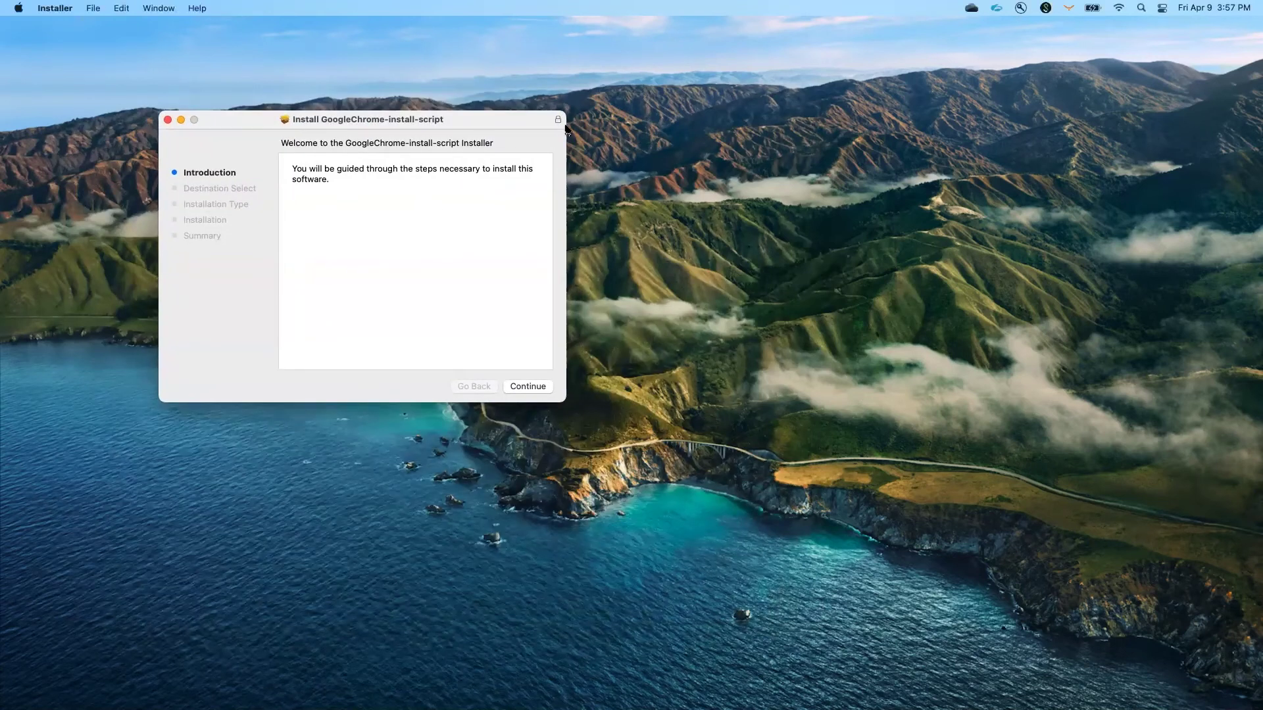
click(558, 121)
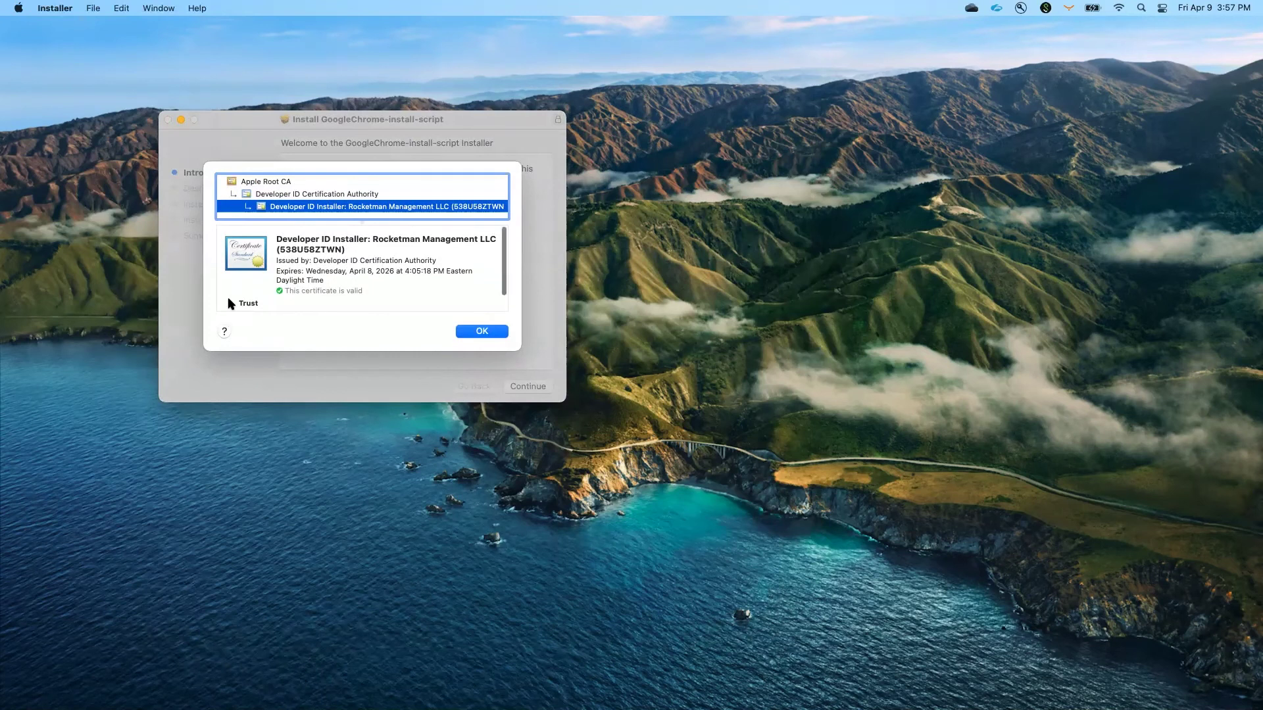
click(229, 303)
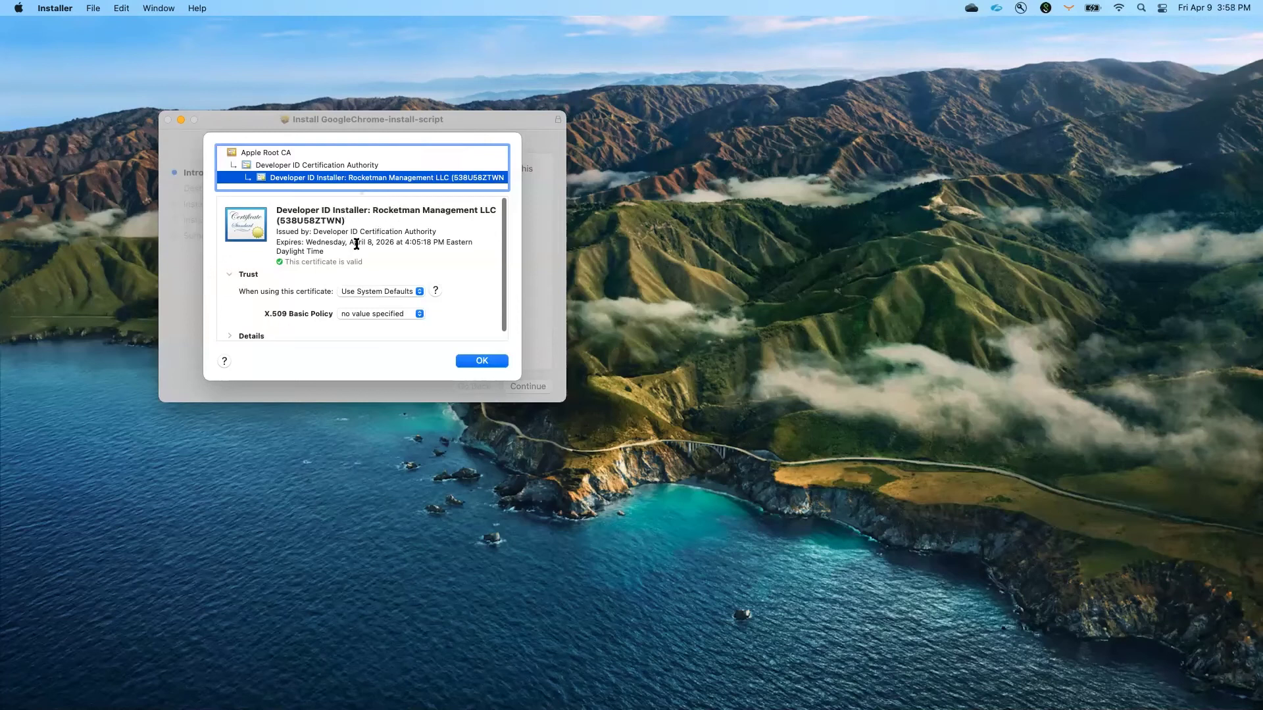
click(230, 336)
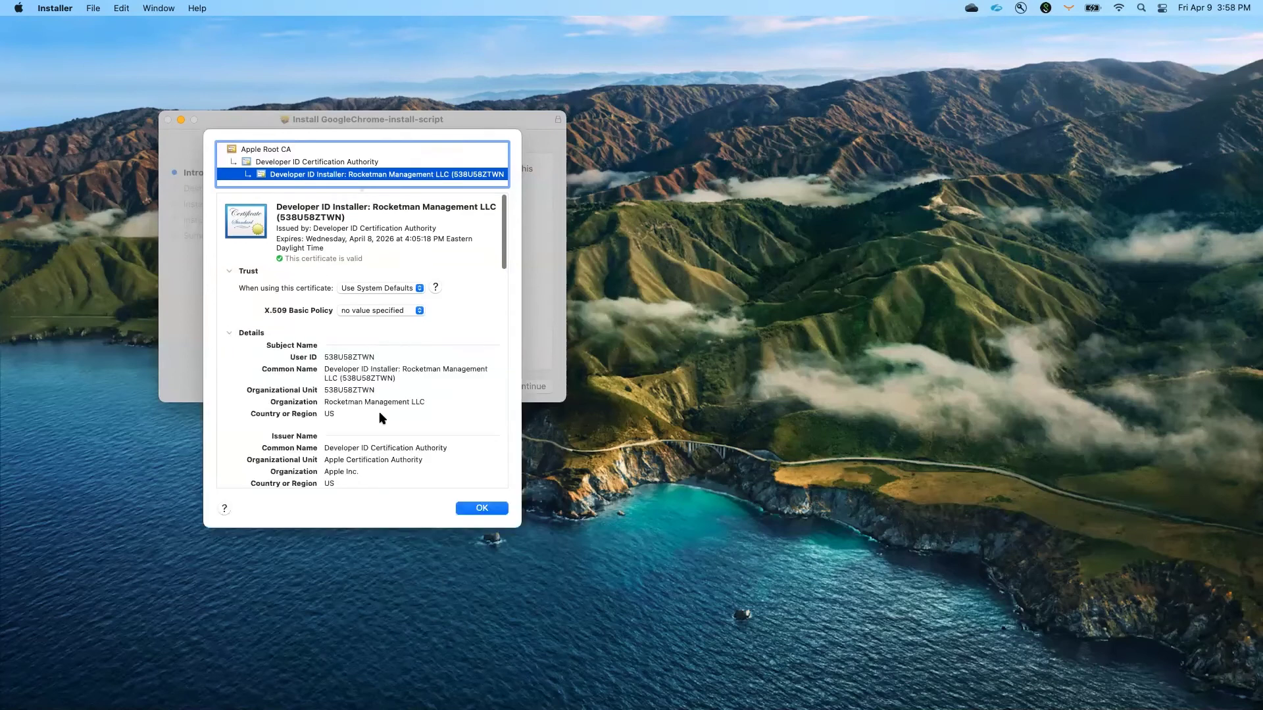
scroll(380, 418, down, 5)
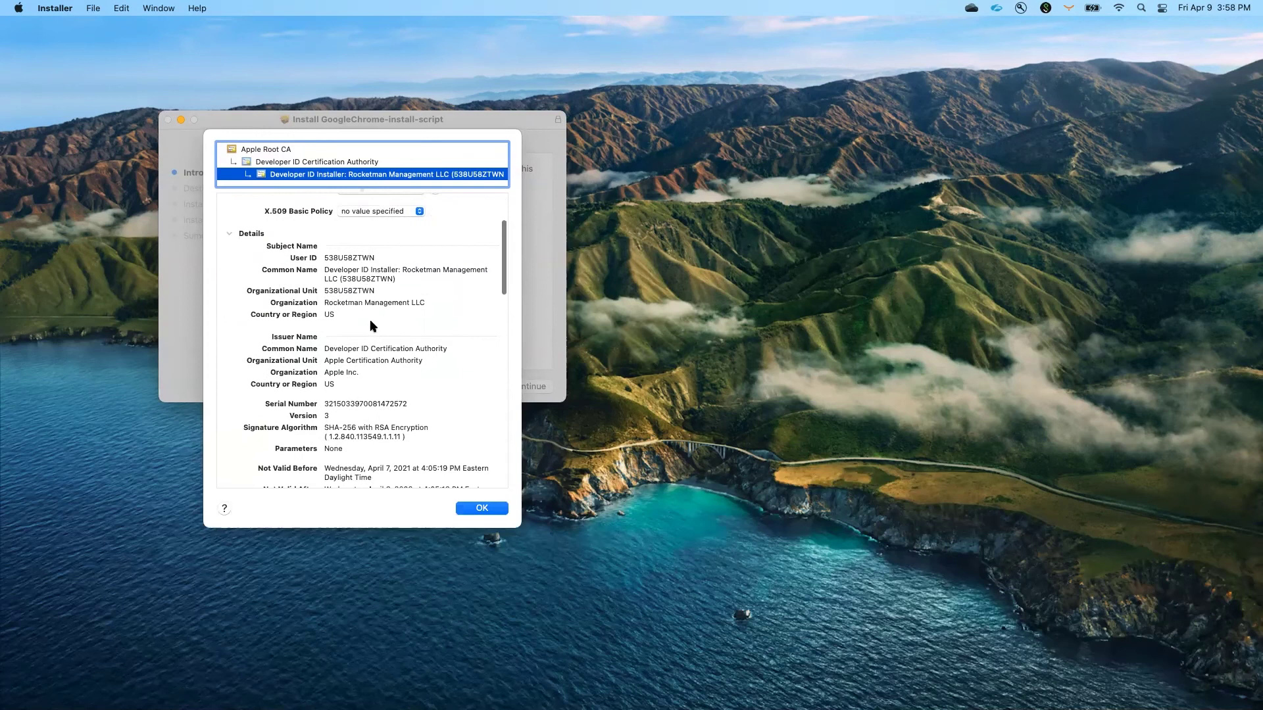
scroll(361, 393, down, 10)
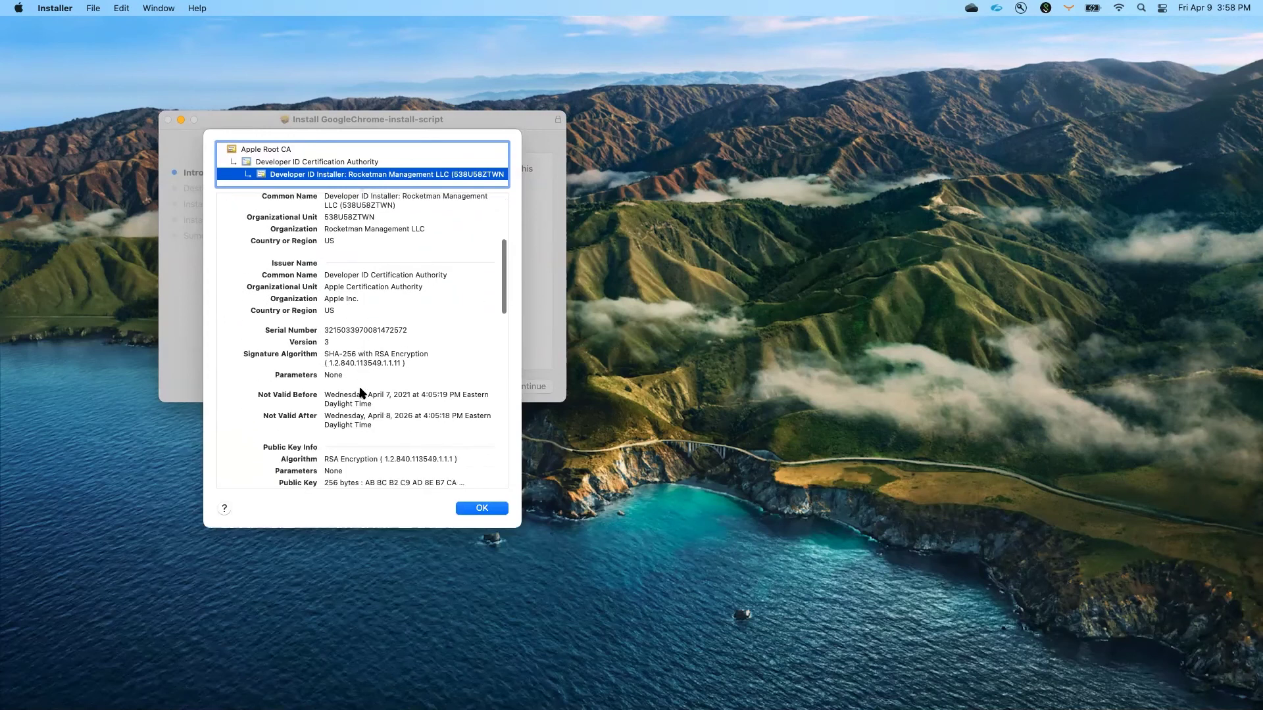
scroll(361, 393, down, 12)
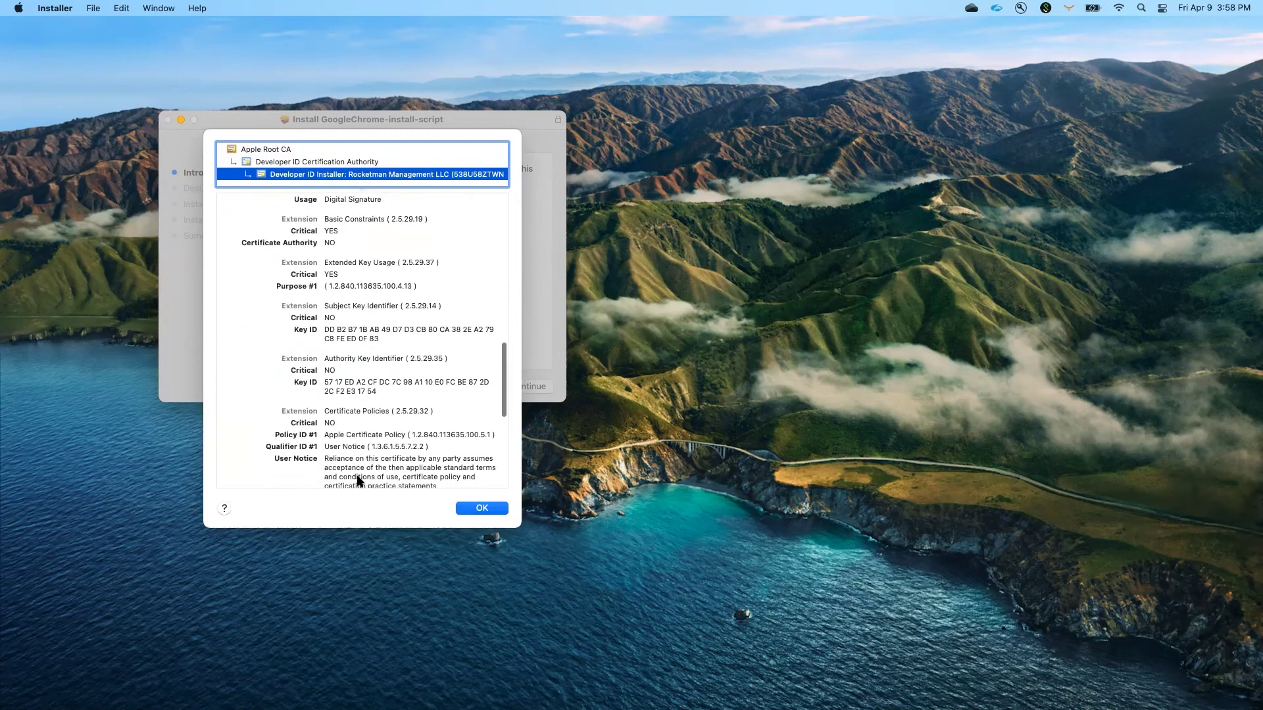
scroll(361, 480, down, 12)
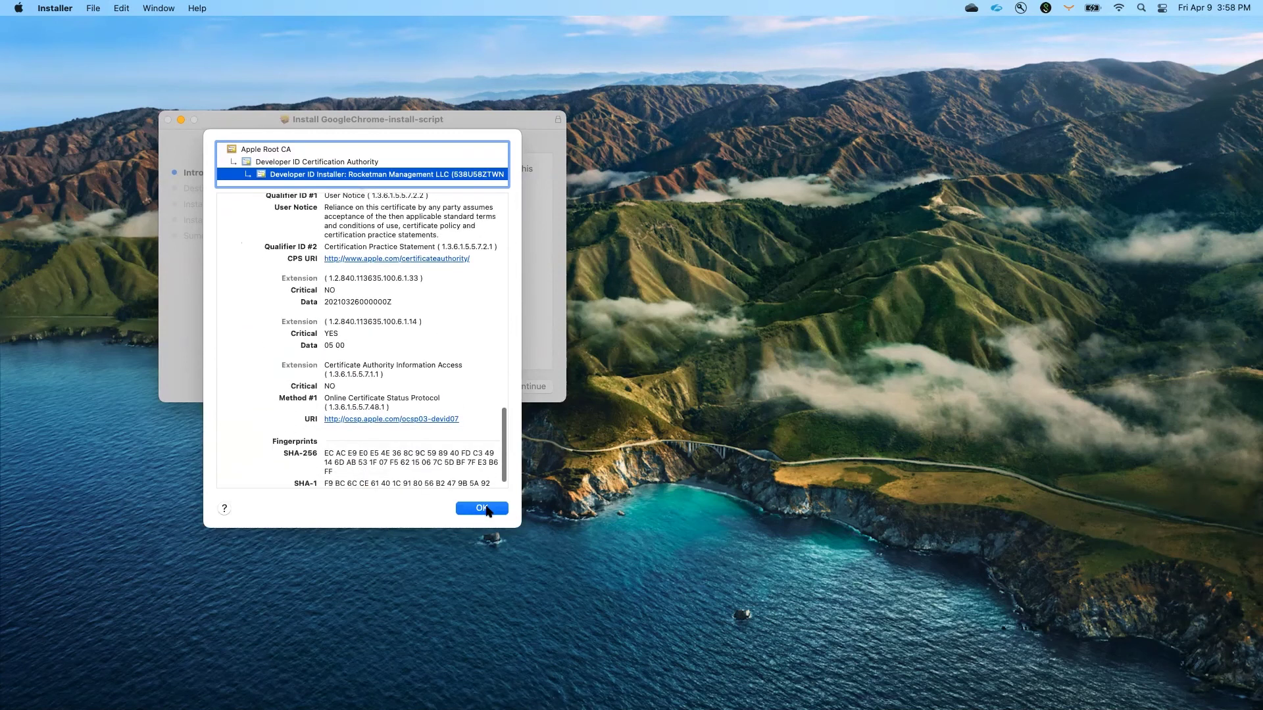
click(483, 509)
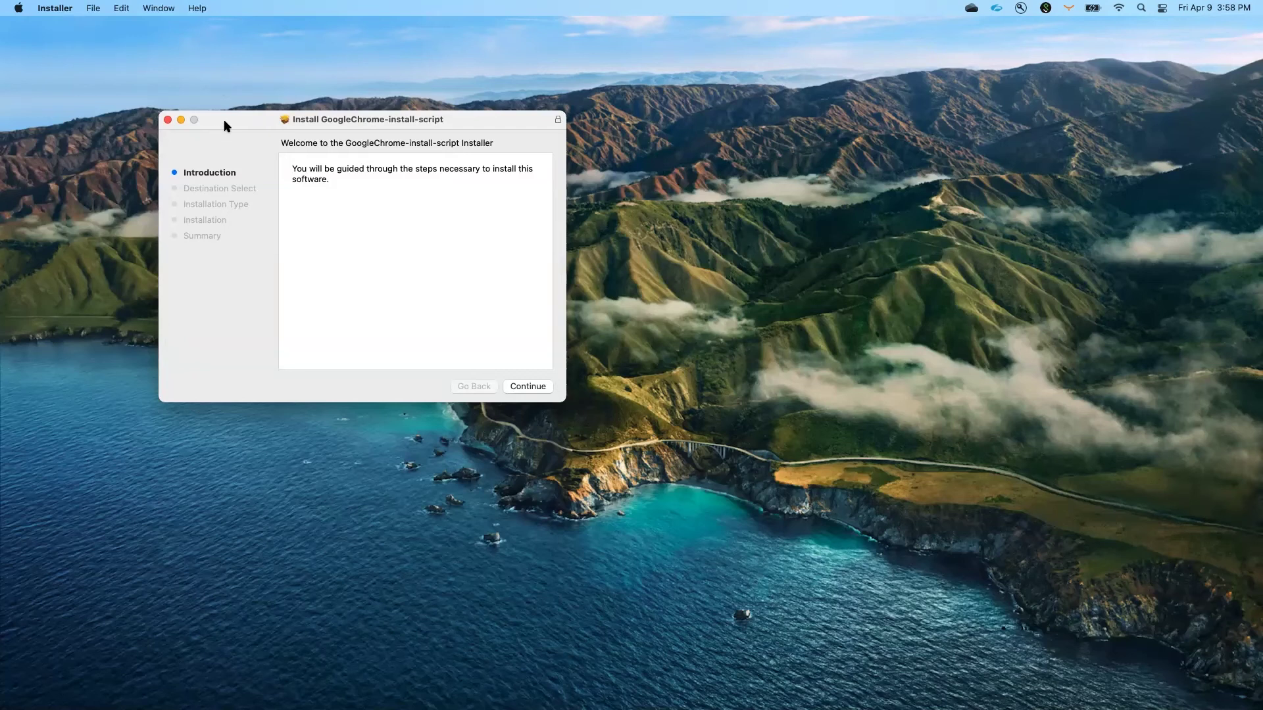
Step: Quit Installer and switch back to Chrome's Apple Developer Certificates list
click(56, 8)
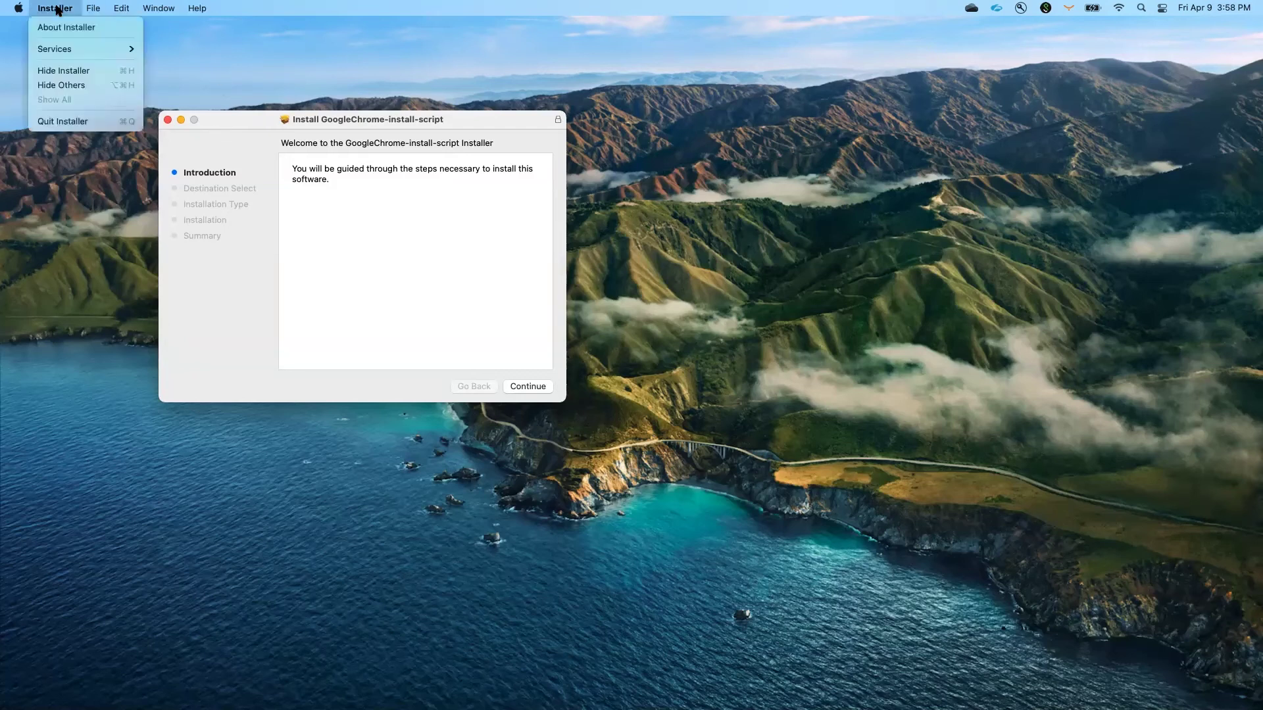
click(66, 121)
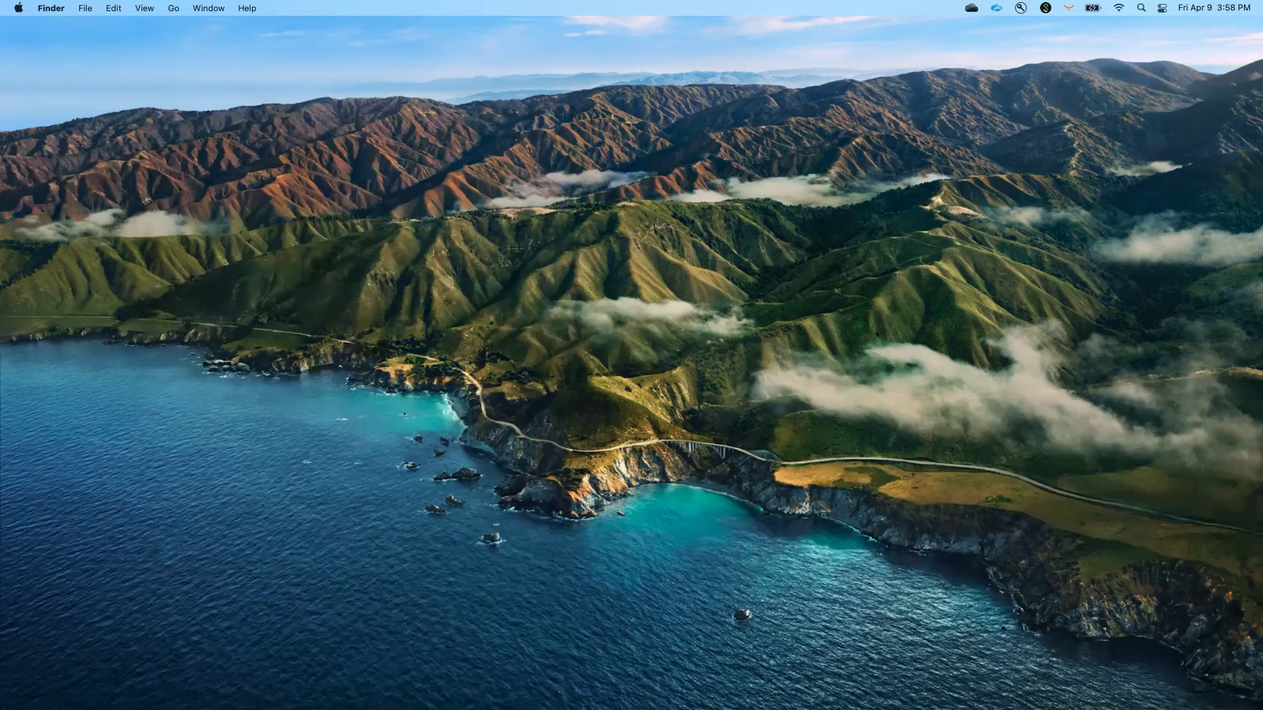
key(super+Tab)
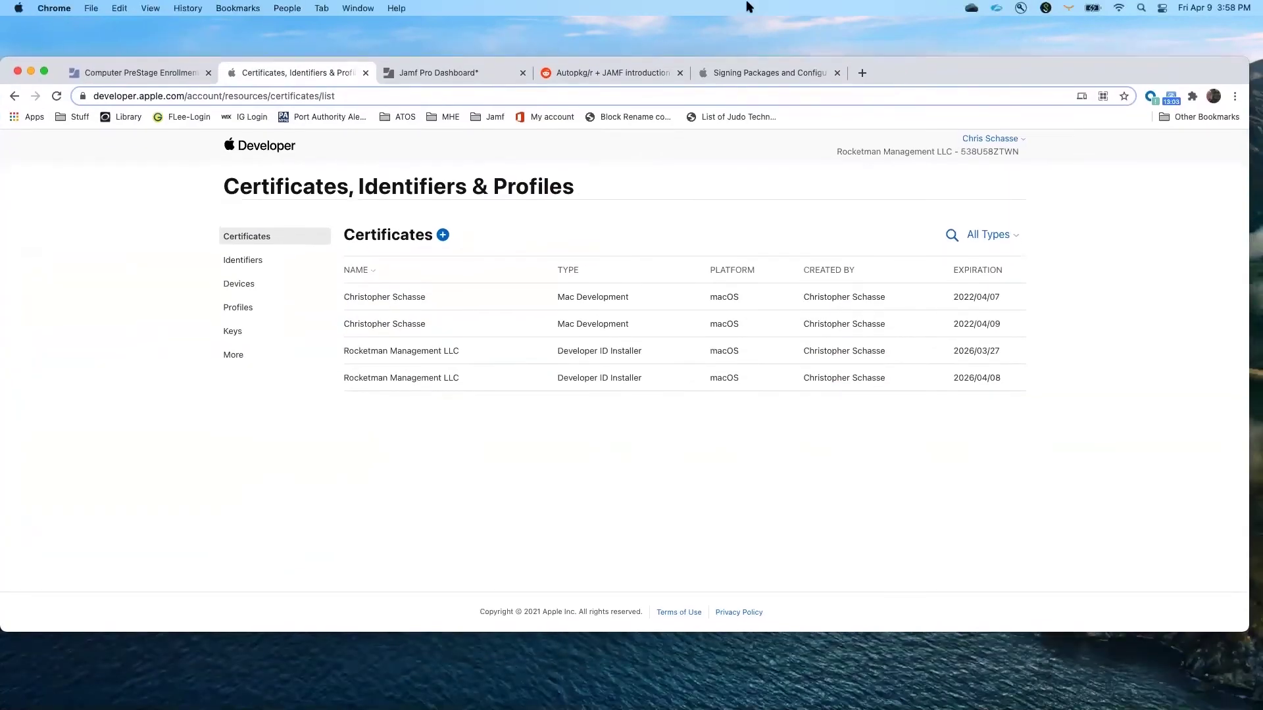
Step: Return to the Keynote presentation tab and play it from slide 12, 'Signing Packages'
click(794, 78)
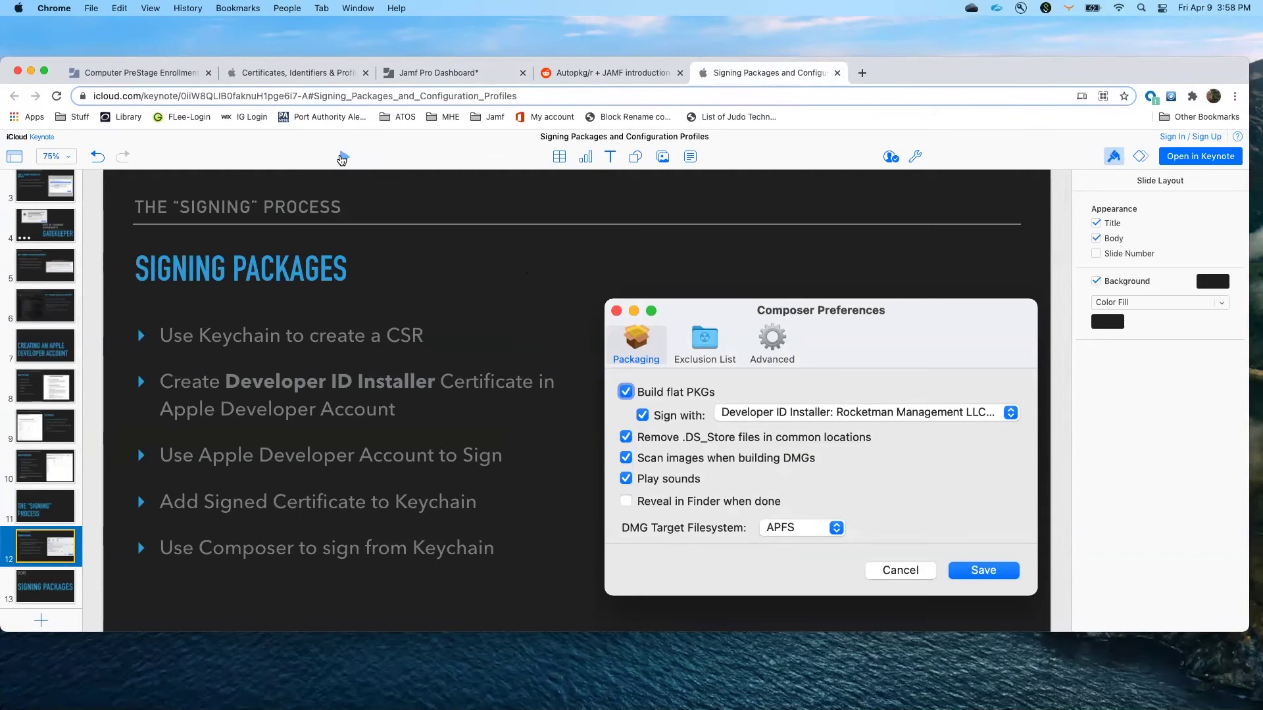
click(342, 160)
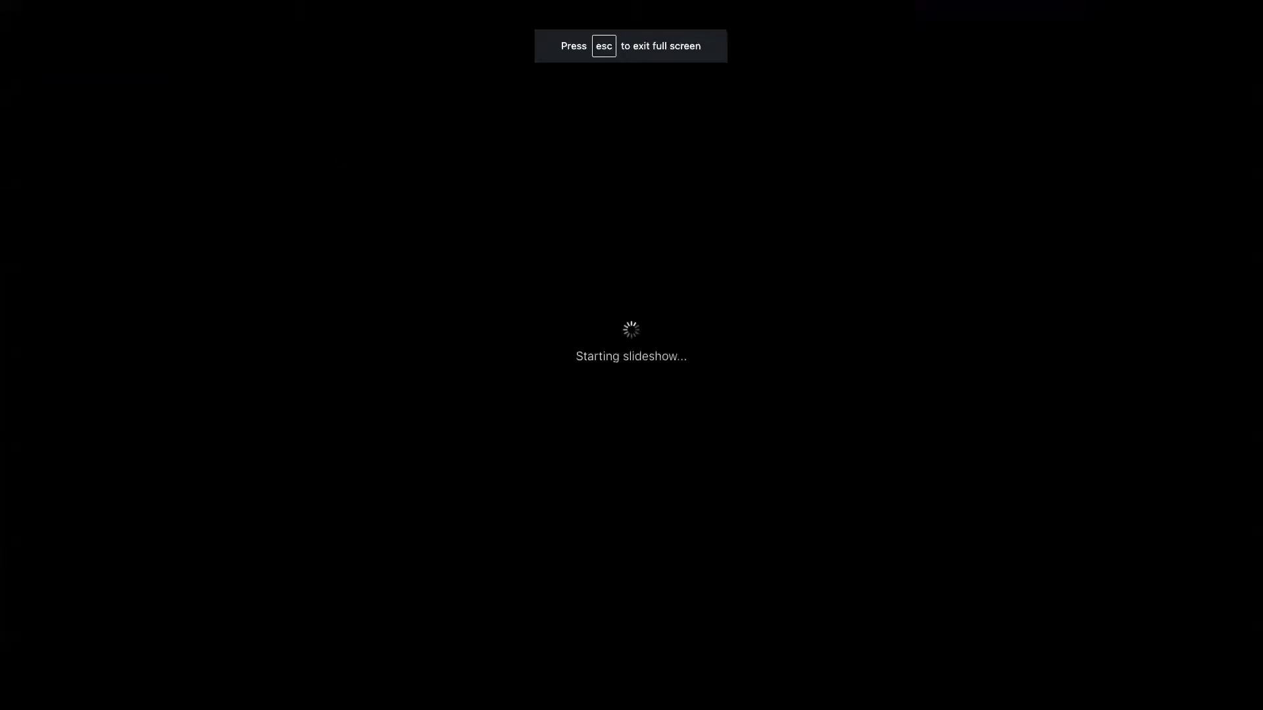
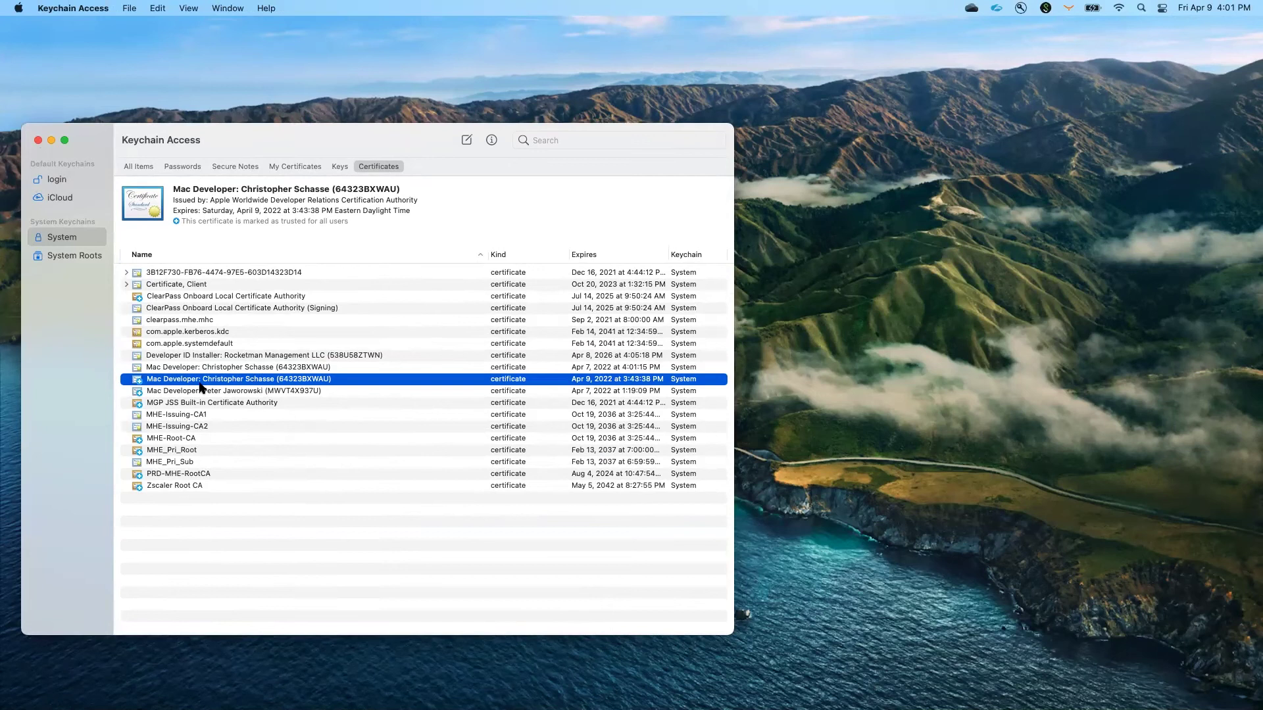
Step: Show the Mac Developer certificate's details window and bring the Terminal with the signing command to the front
double_click(291, 392)
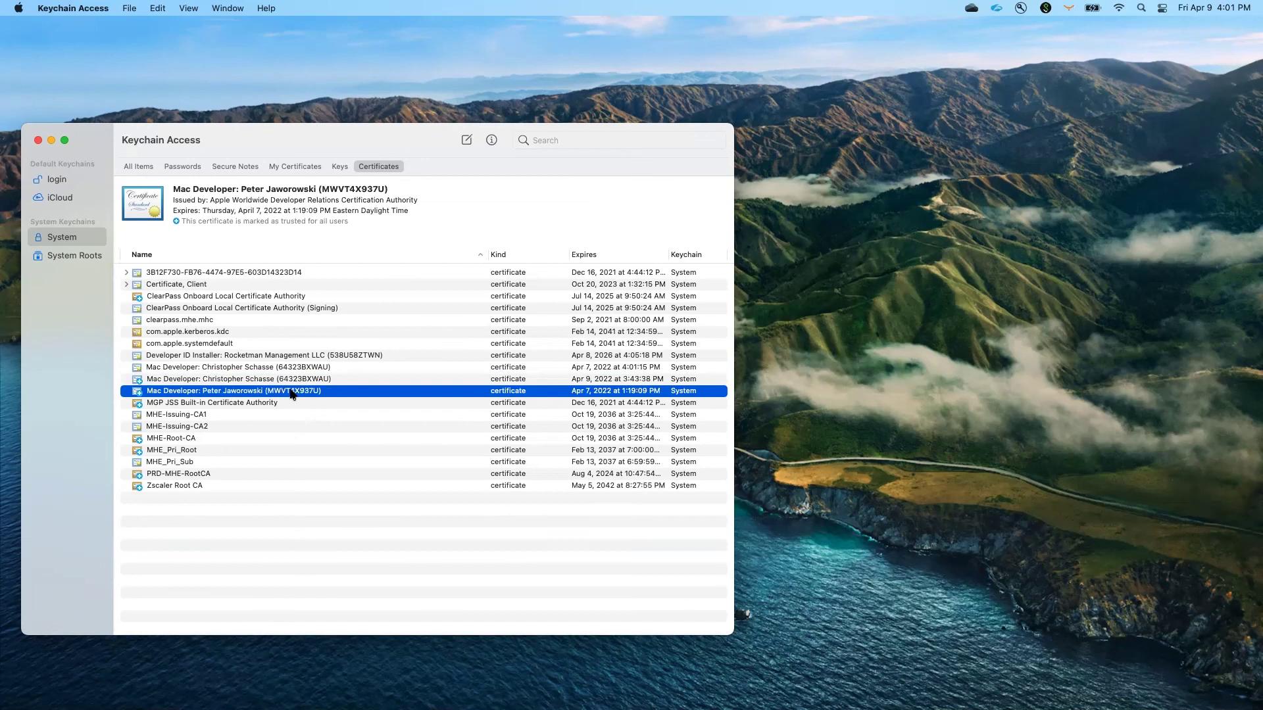
drag(556, 69, 350, 159)
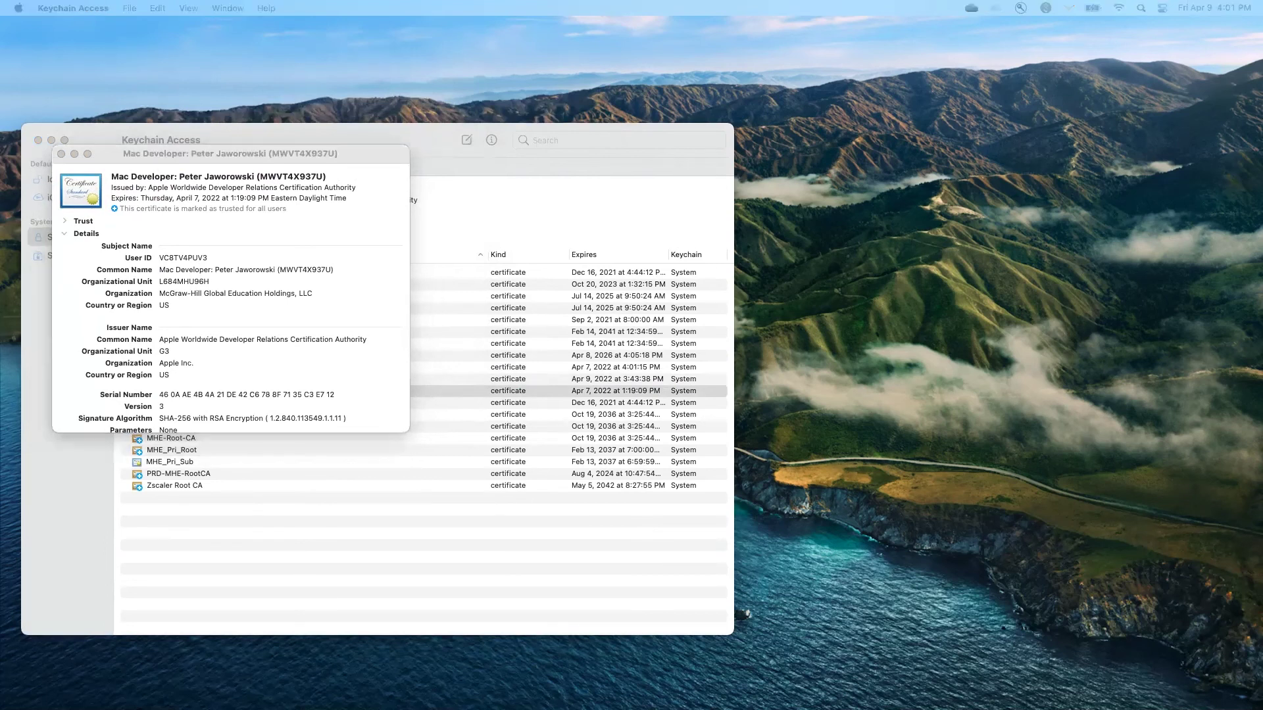
drag(954, 253, 829, 79)
click(829, 77)
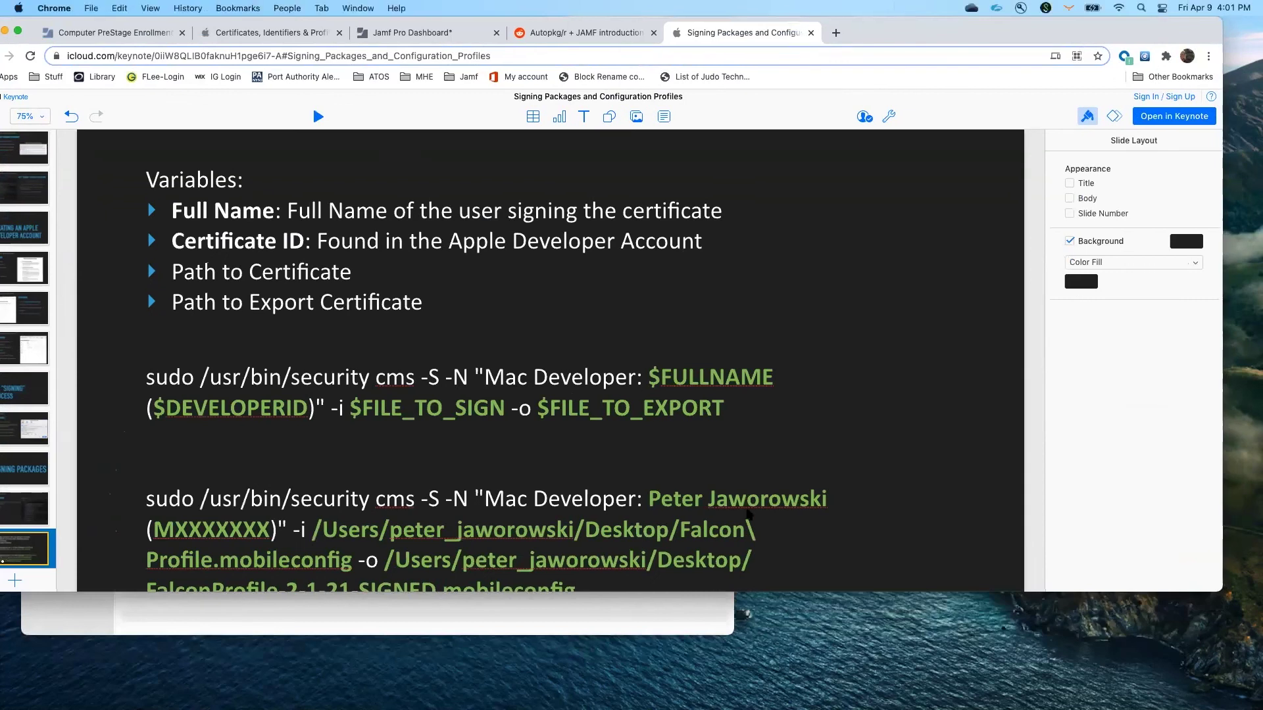
Step: Scroll slide 16 to the full security cms example and place the certificate details beside it
scroll(754, 501, down, 3)
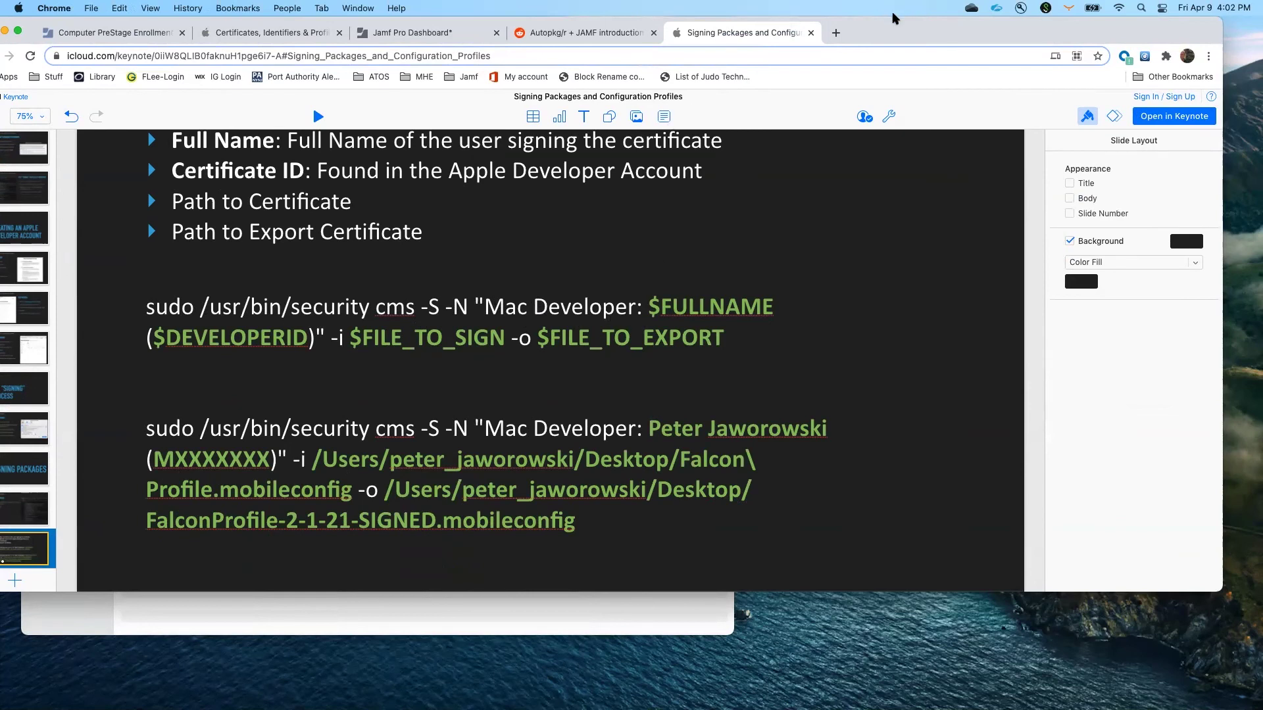
drag(888, 26, 1152, 66)
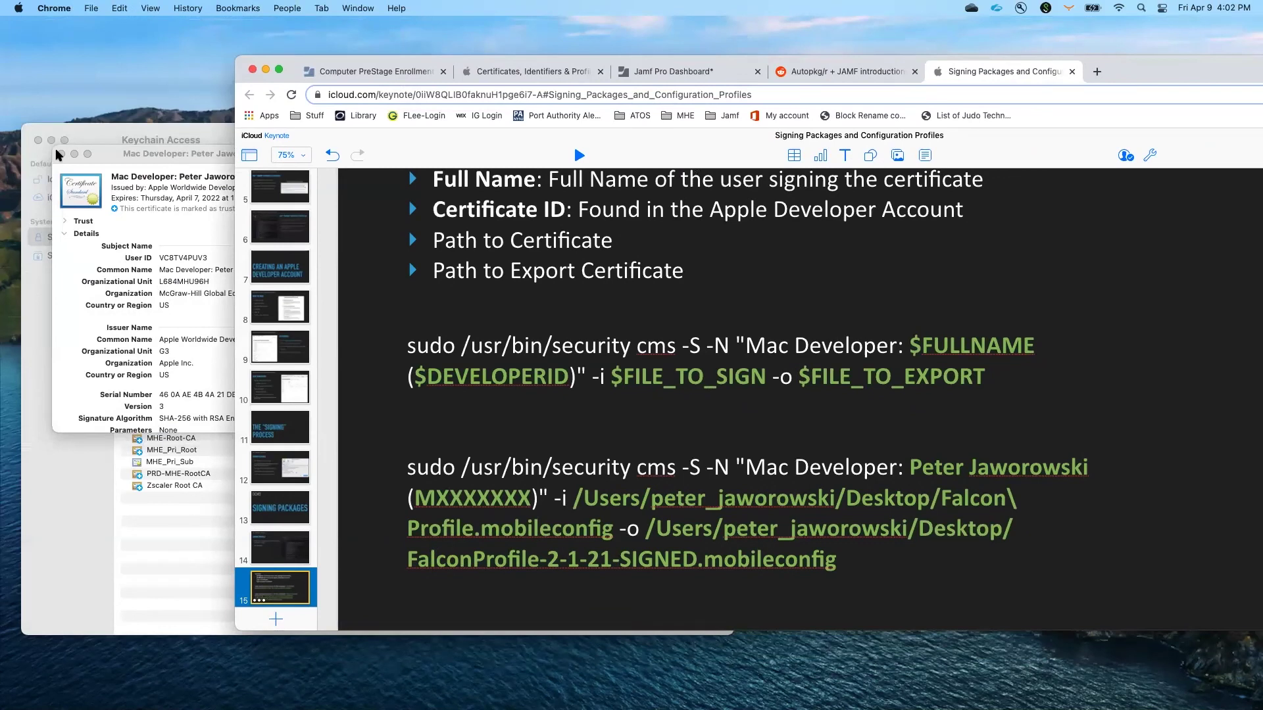
click(68, 159)
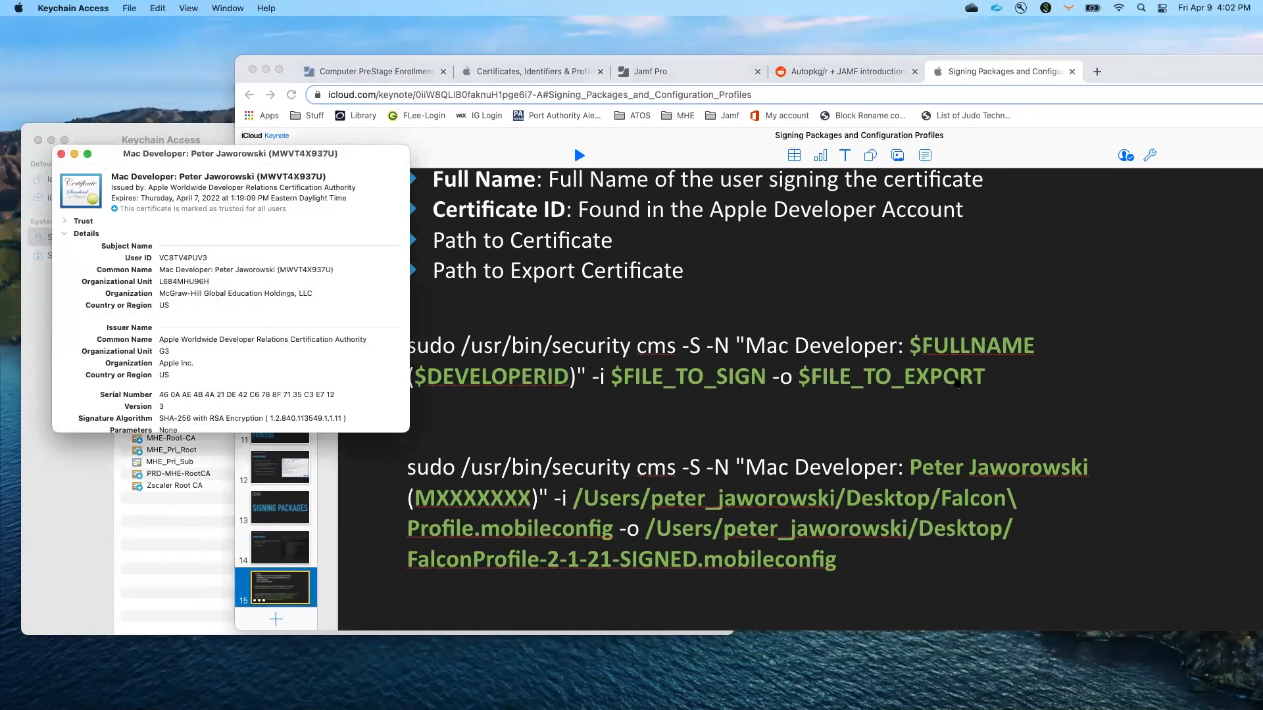
click(977, 412)
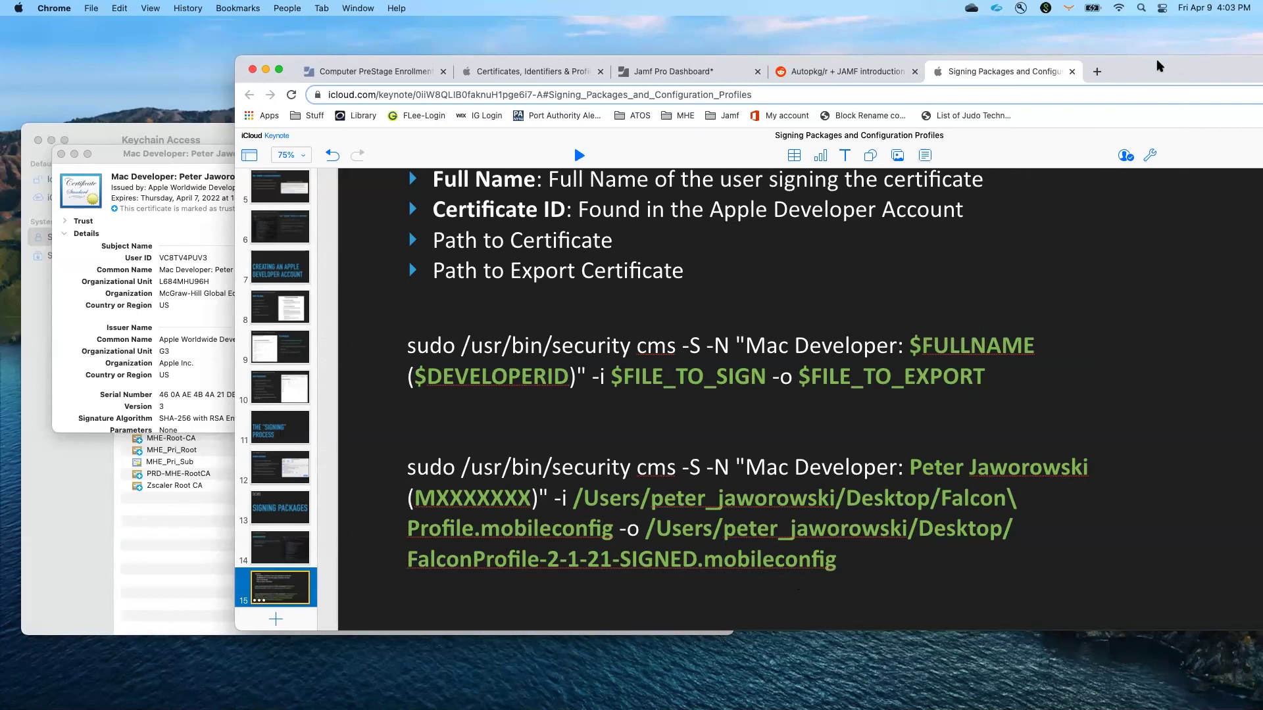
Step: Review the signing command in Terminal, checking the certificate name and input profile path
drag(1159, 66, 934, 549)
click(708, 184)
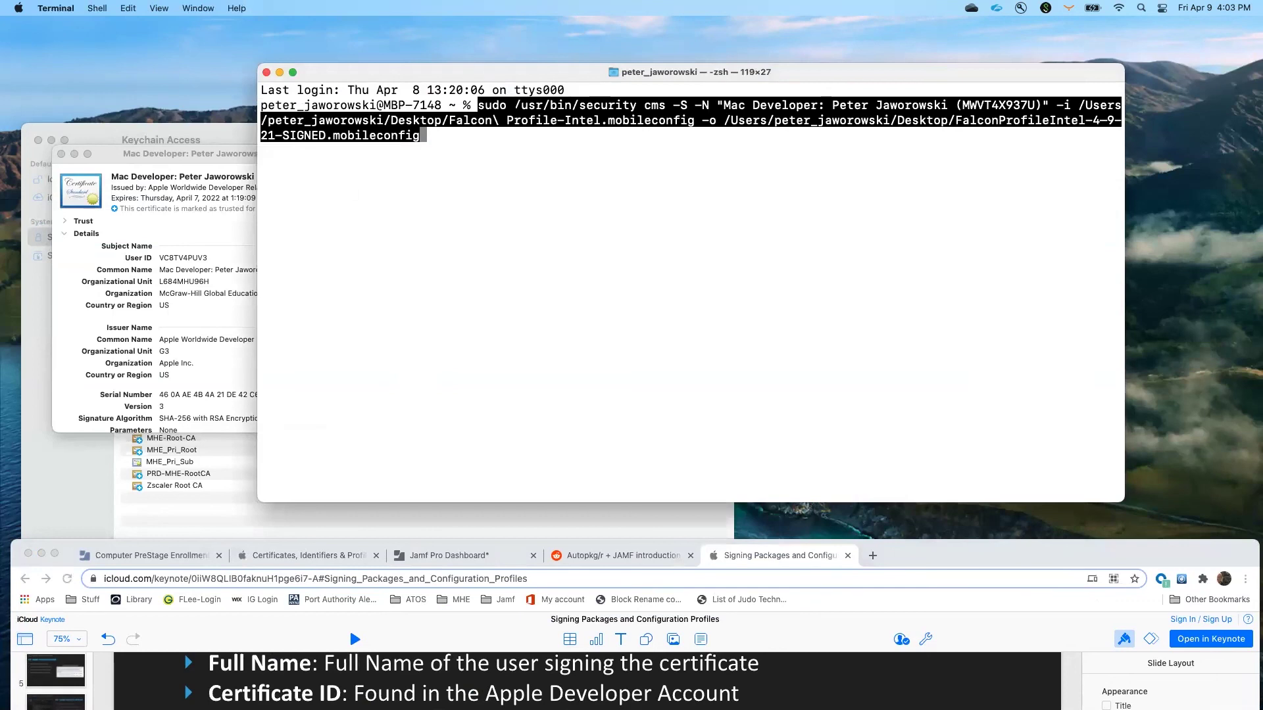
drag(516, 106, 1042, 105)
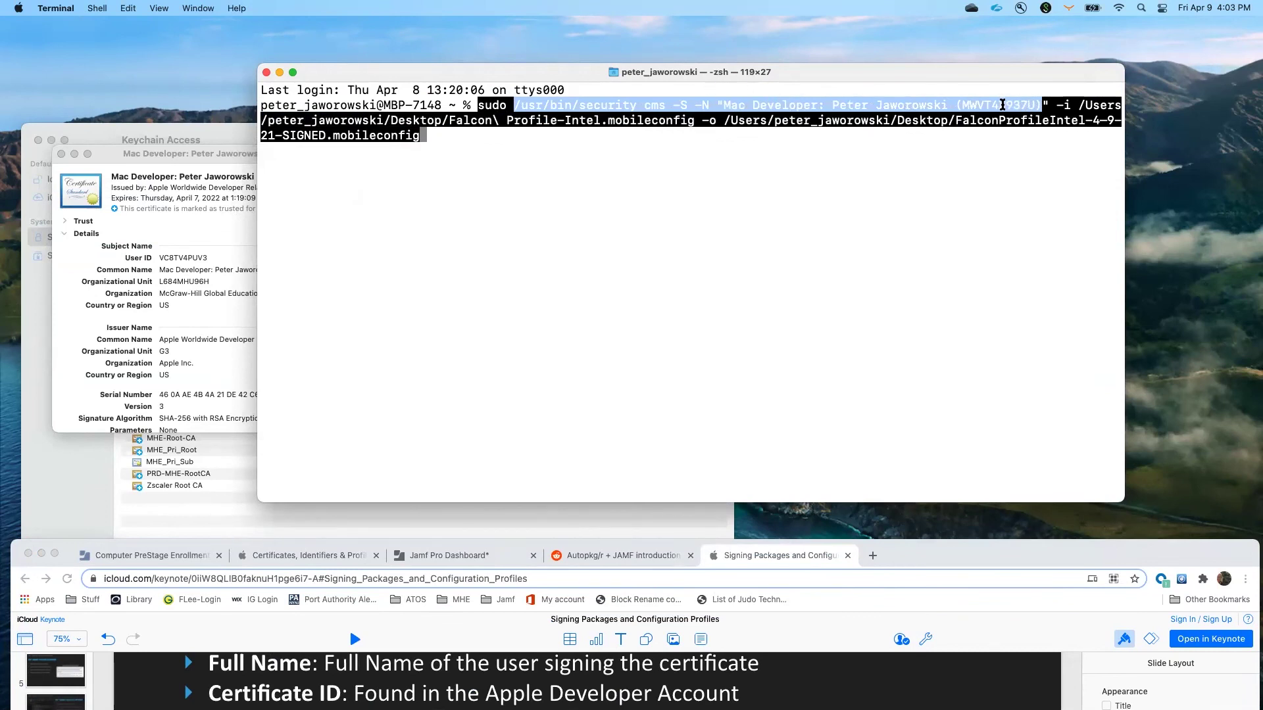
click(847, 247)
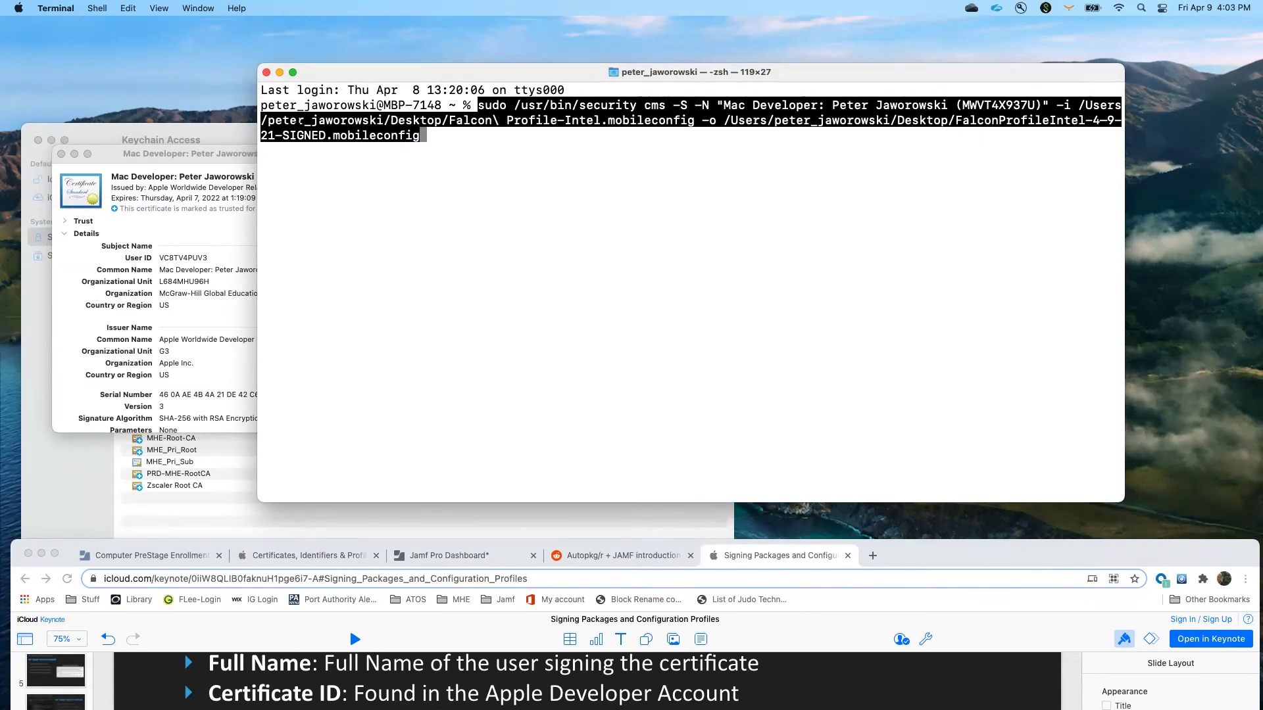
drag(304, 120, 700, 120)
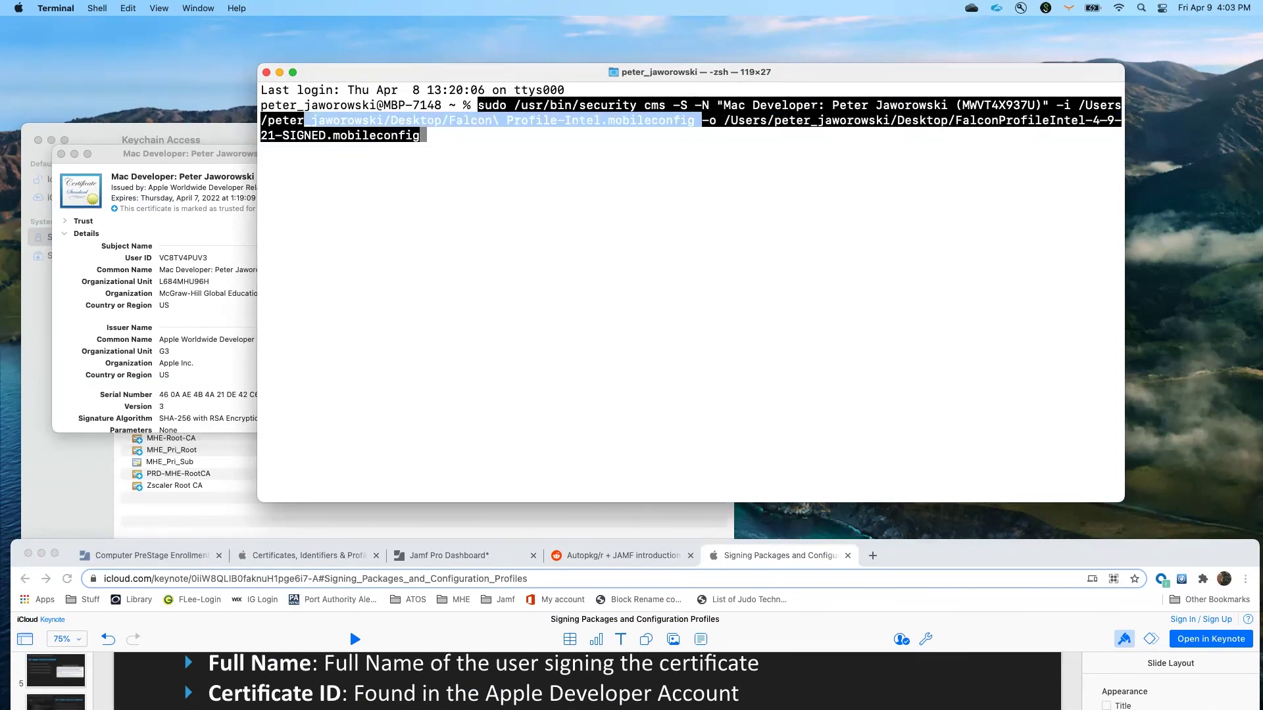
click(662, 184)
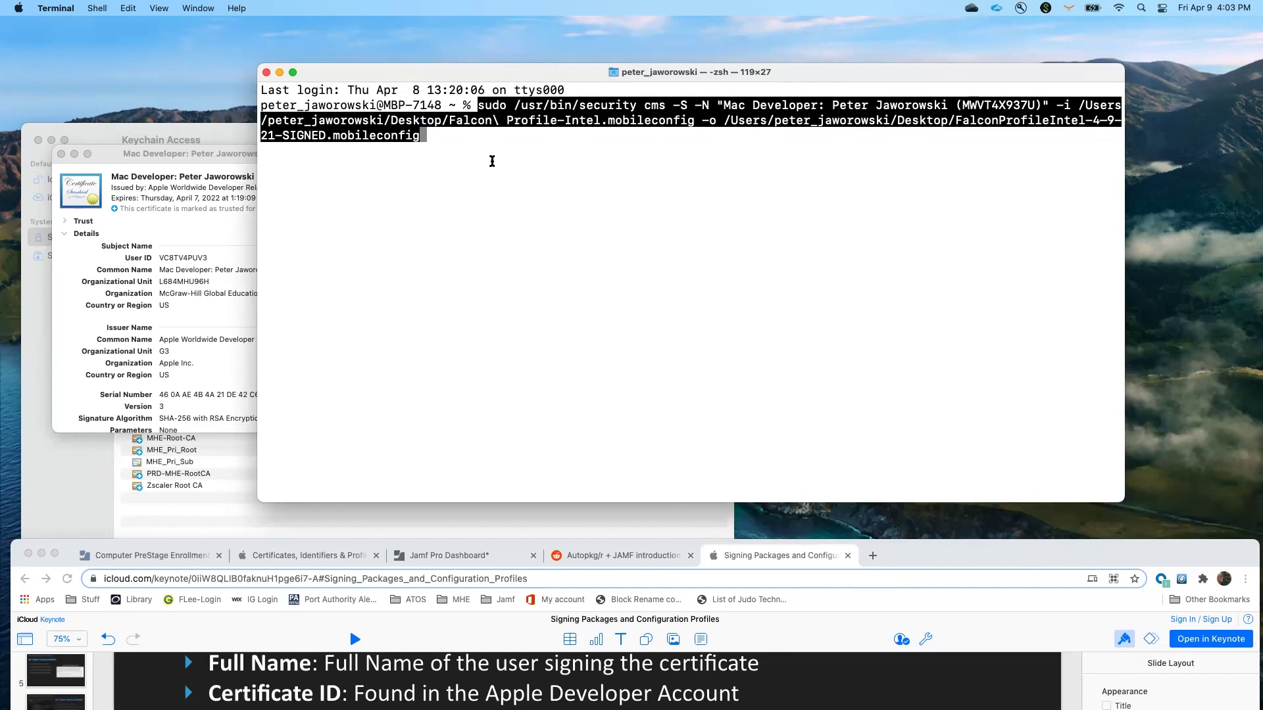
Step: Run the sudo security cms command, entering the administrator username and password to allow signing
key(Return)
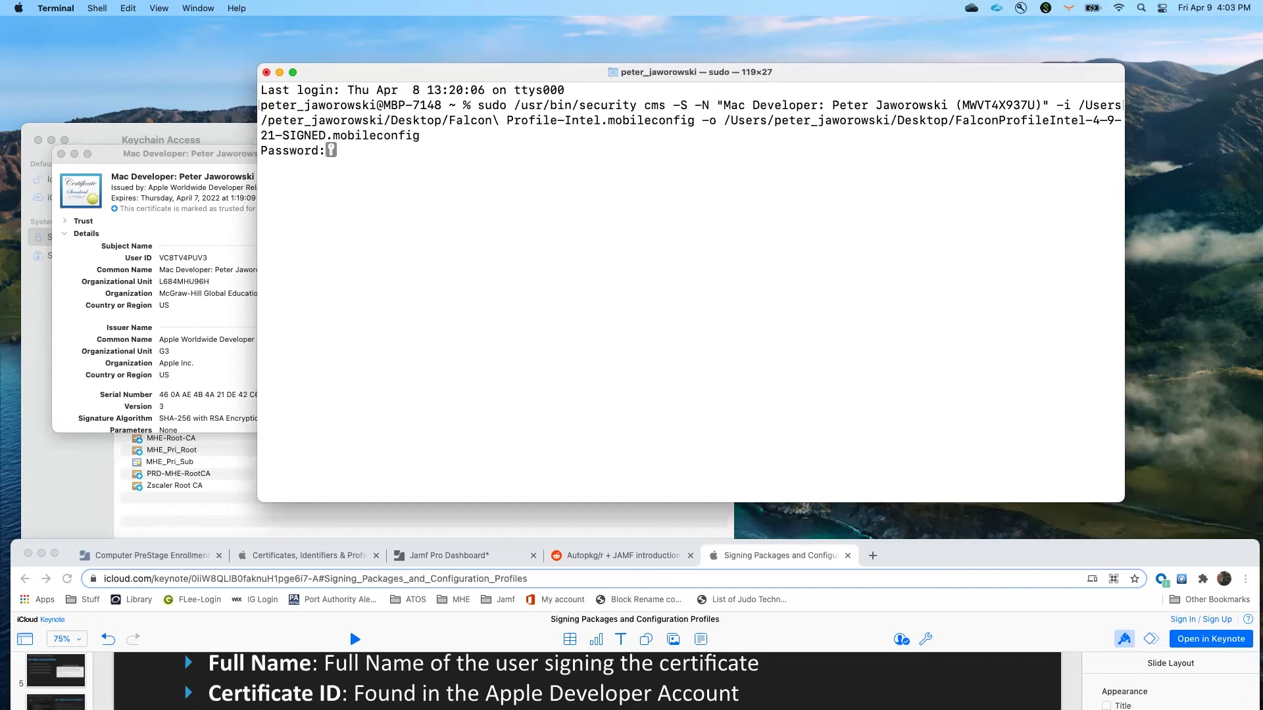
key(Return)
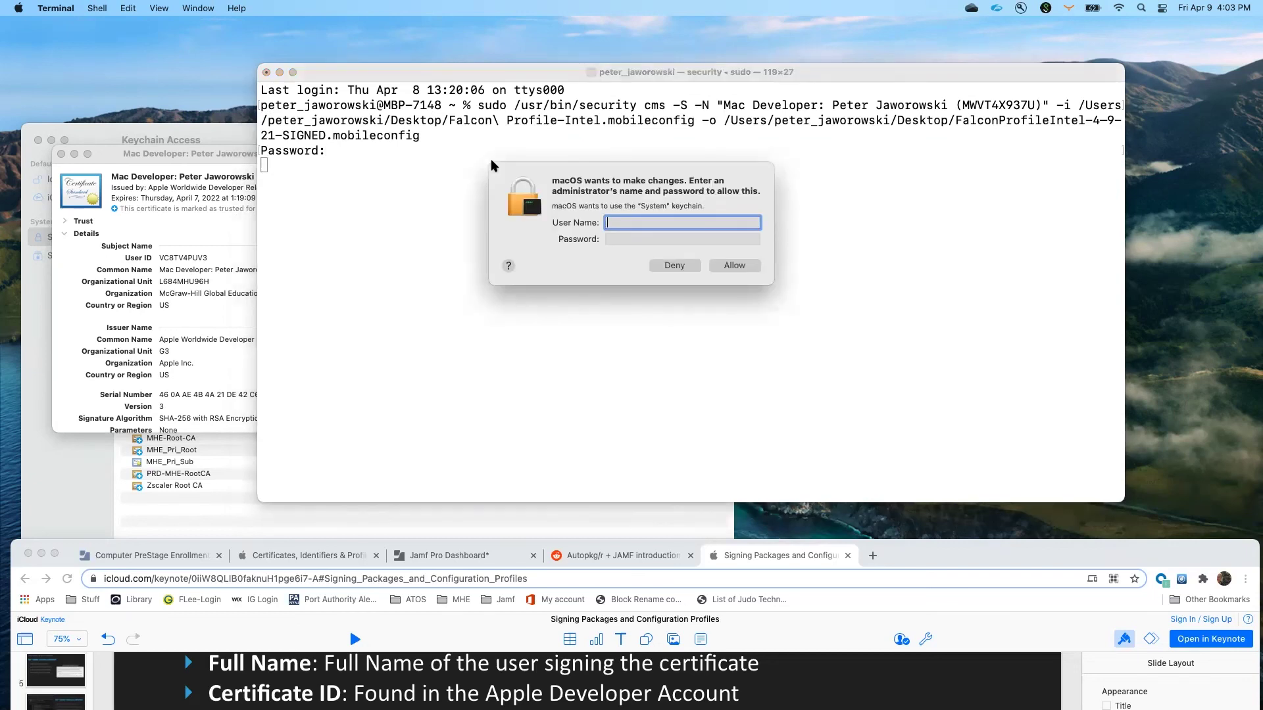
key(Tab)
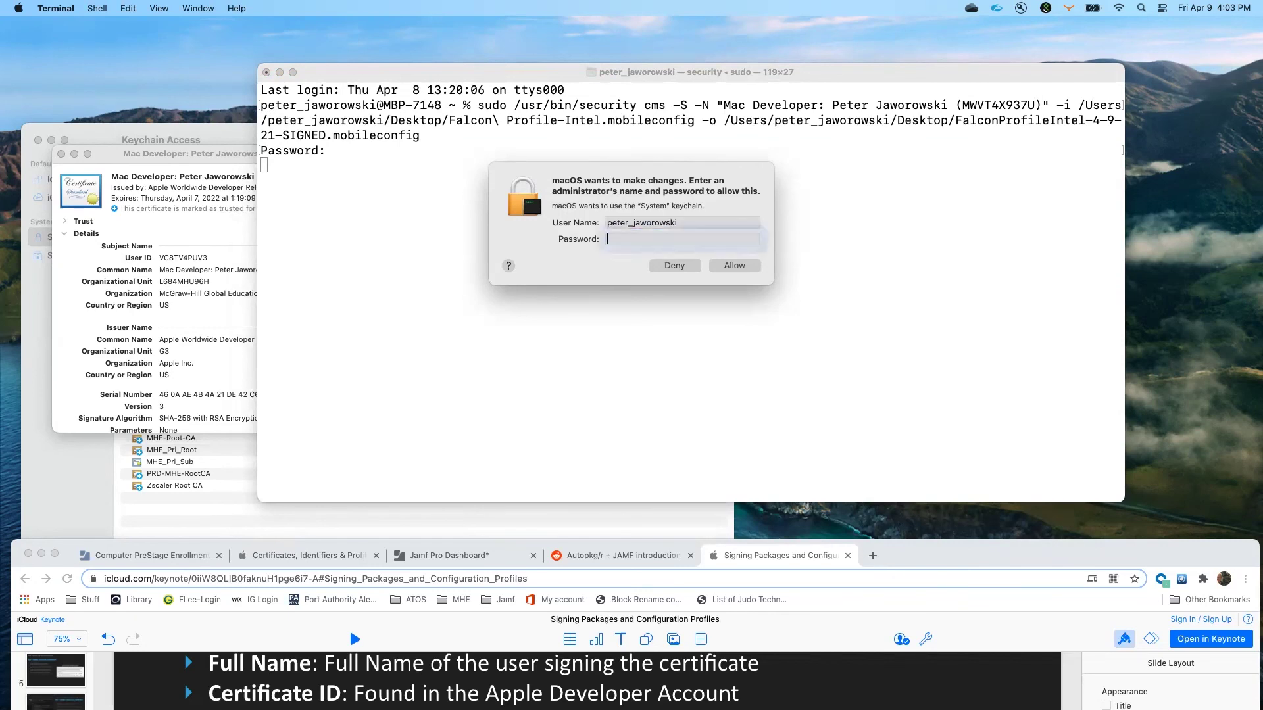
text(••••)
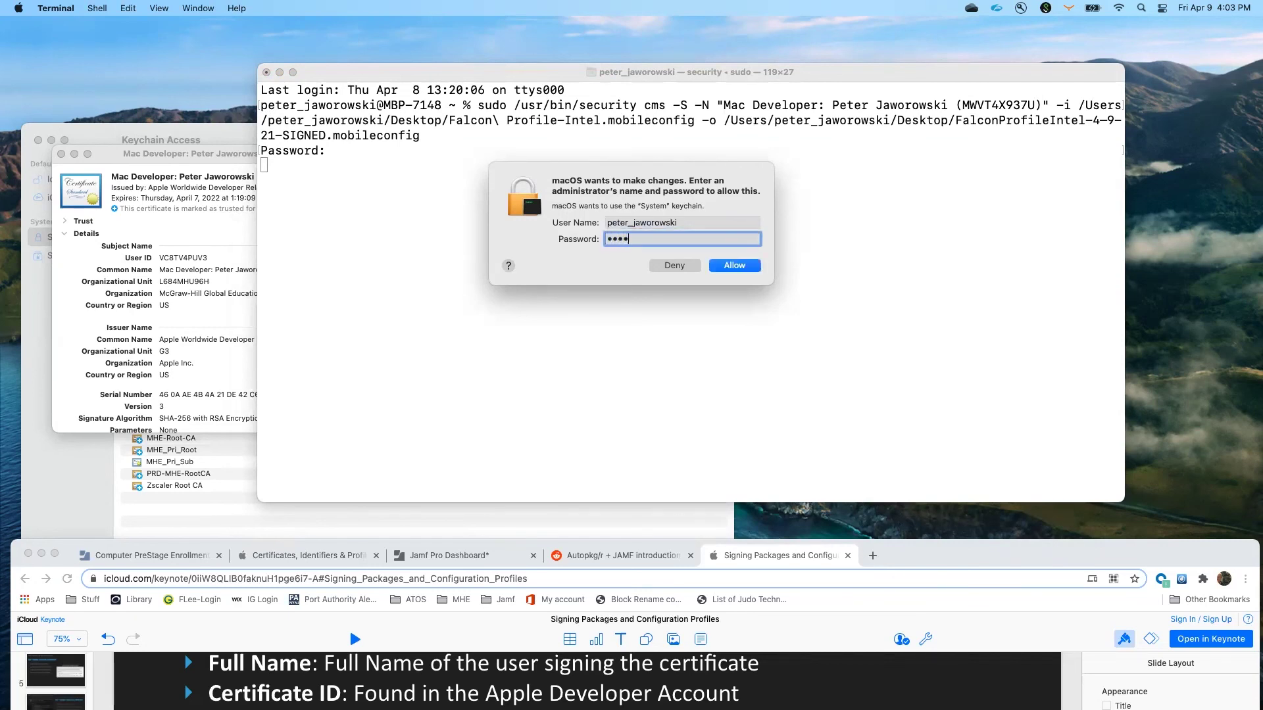
text(••••)
key(Return)
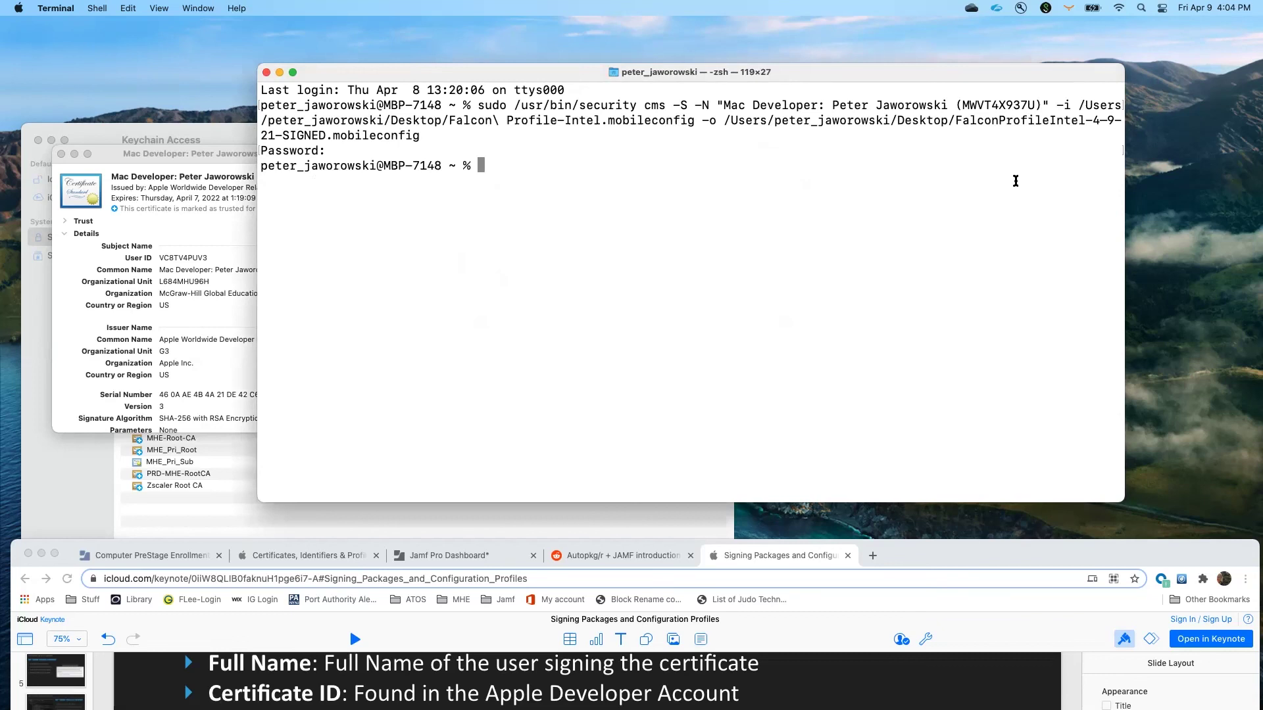
Step: Move Terminal and the signed profile aside, close the hexnode help page, and raise the Jamf Pro window
drag(812, 74, 444, 373)
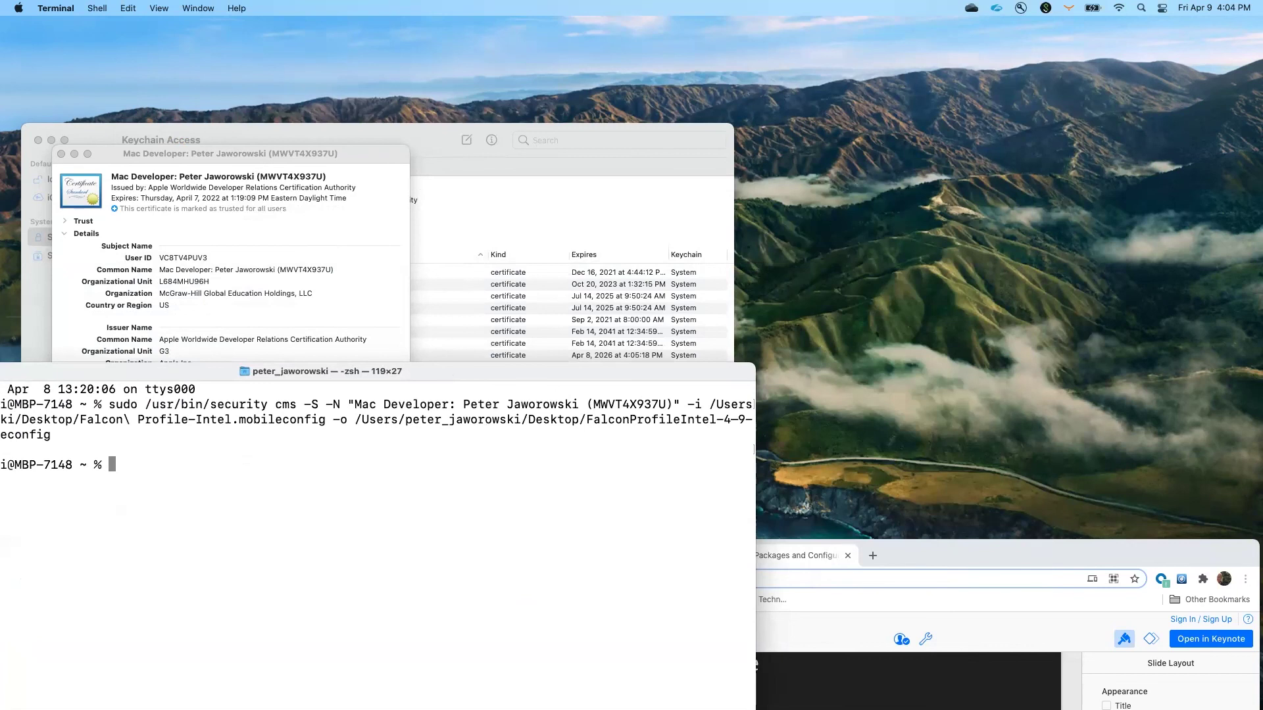
drag(1116, 217, 806, 599)
drag(940, 135, 595, 531)
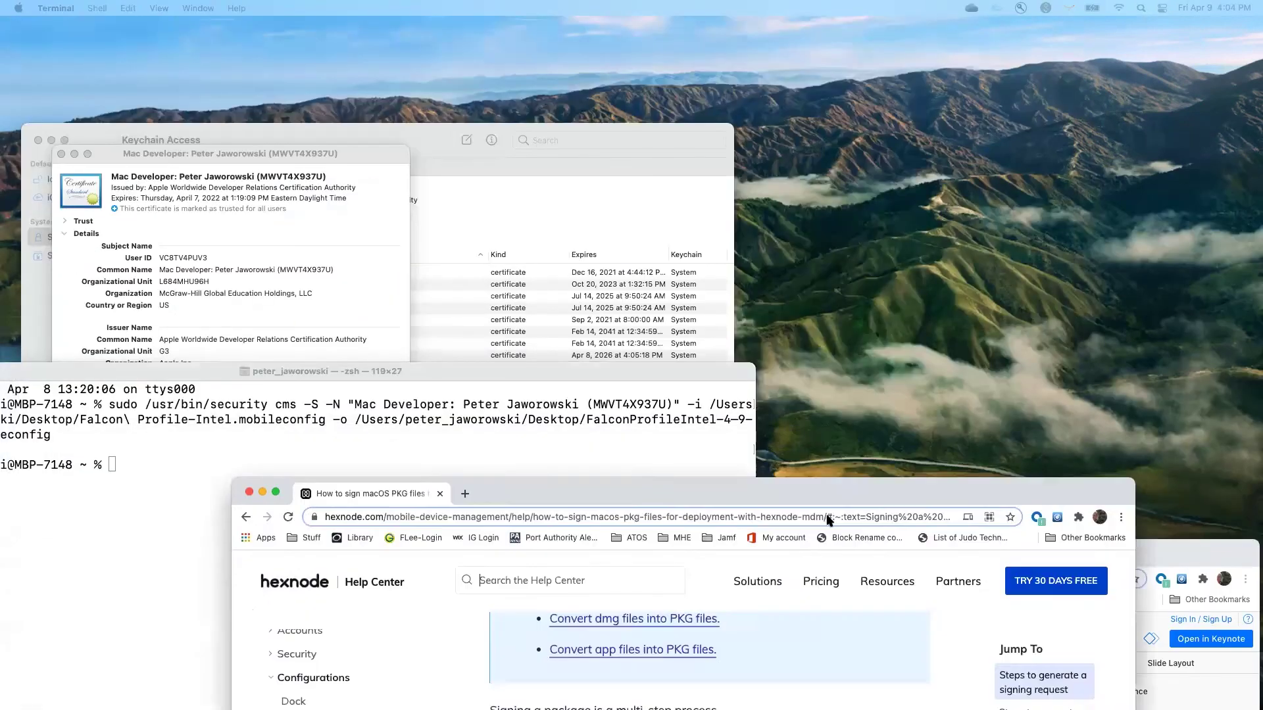
key(super+w)
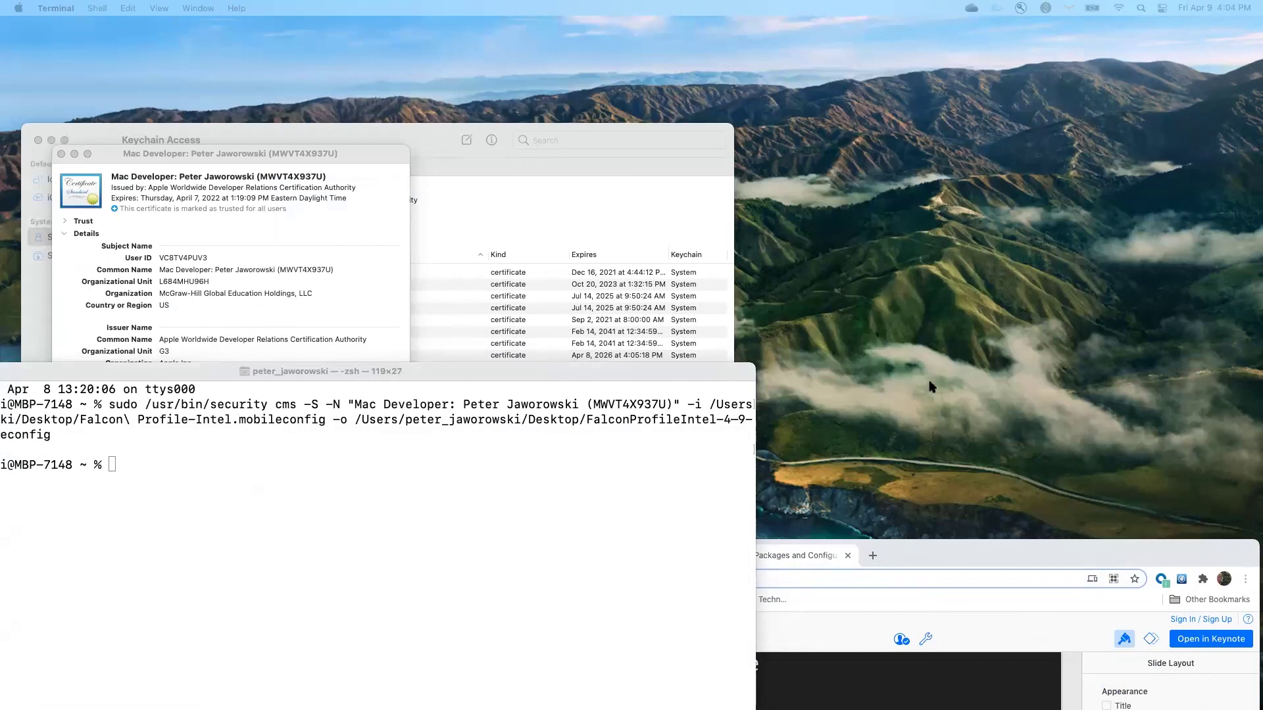
drag(913, 547, 859, 20)
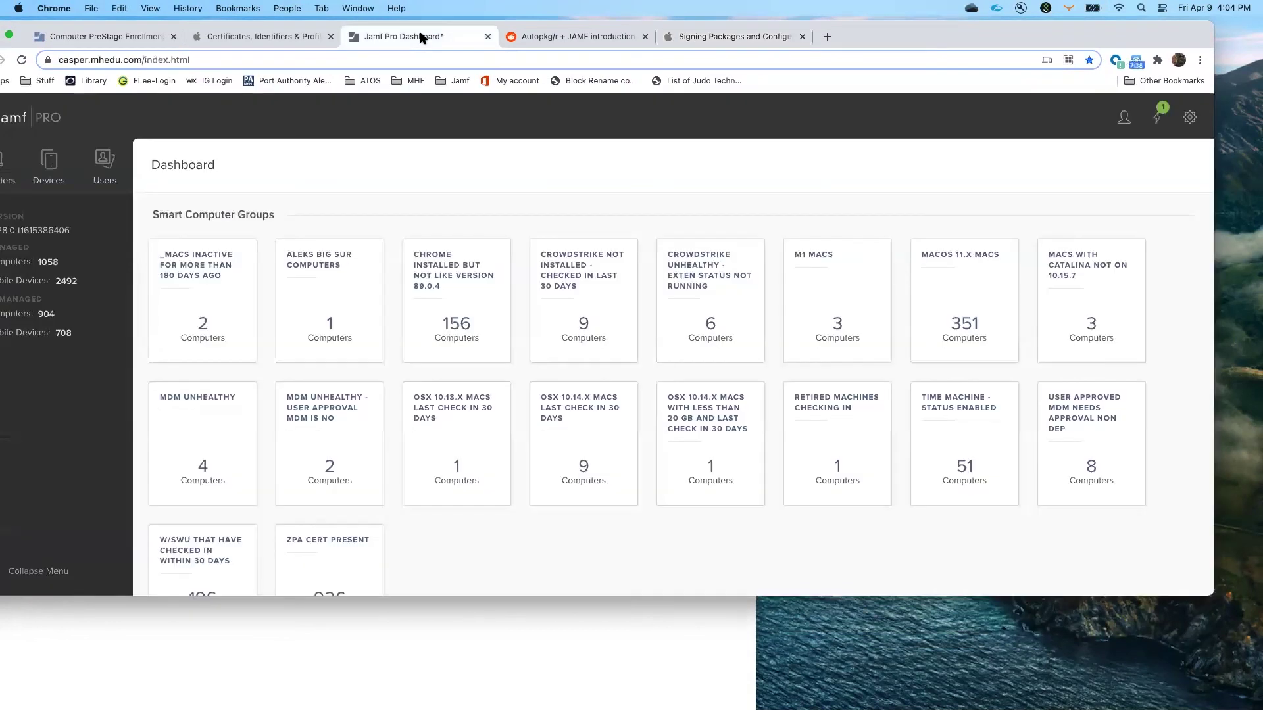
Step: Enlarge the browser and go to Computers > Configuration Profiles in Jamf Pro
drag(1208, 594, 1234, 677)
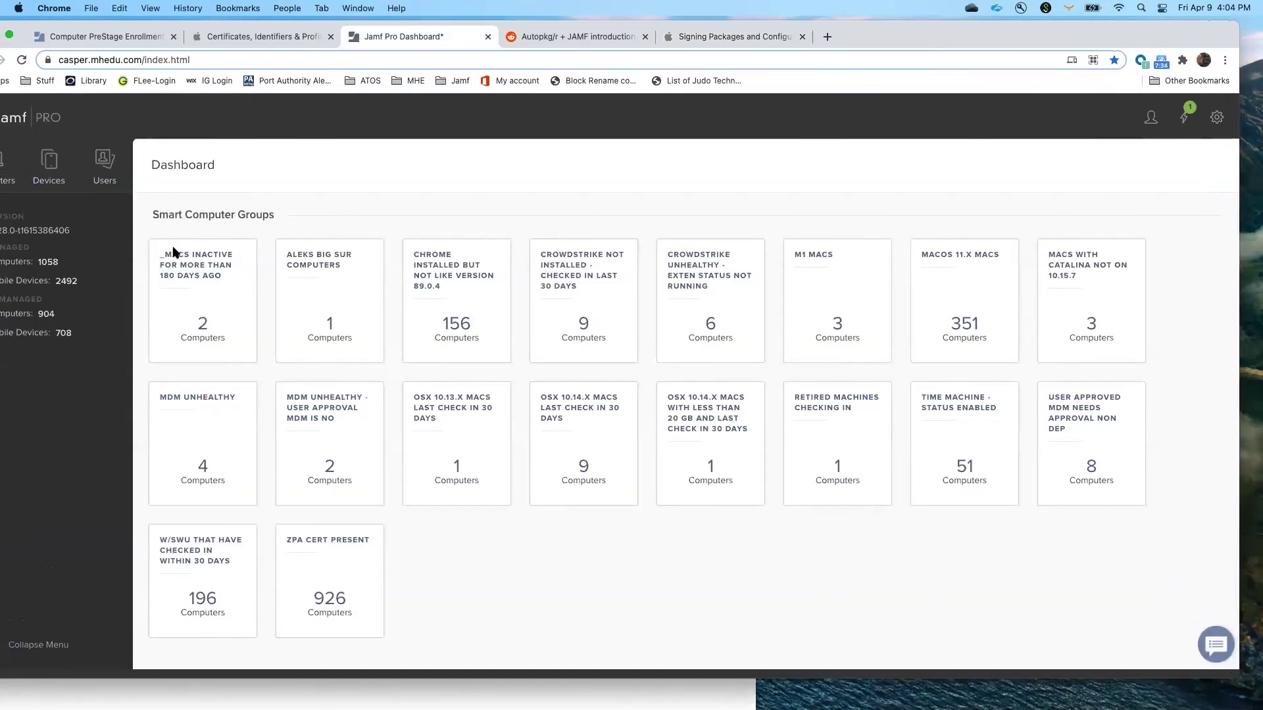
drag(868, 30, 892, 30)
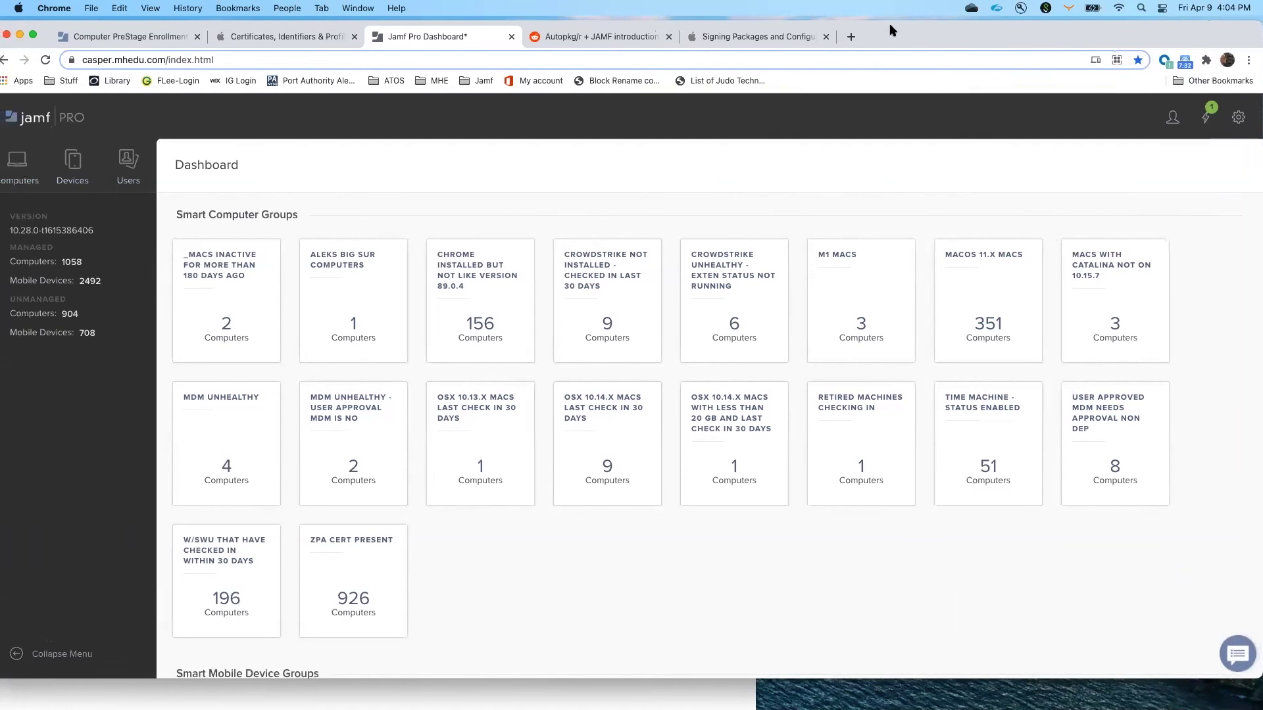
click(16, 161)
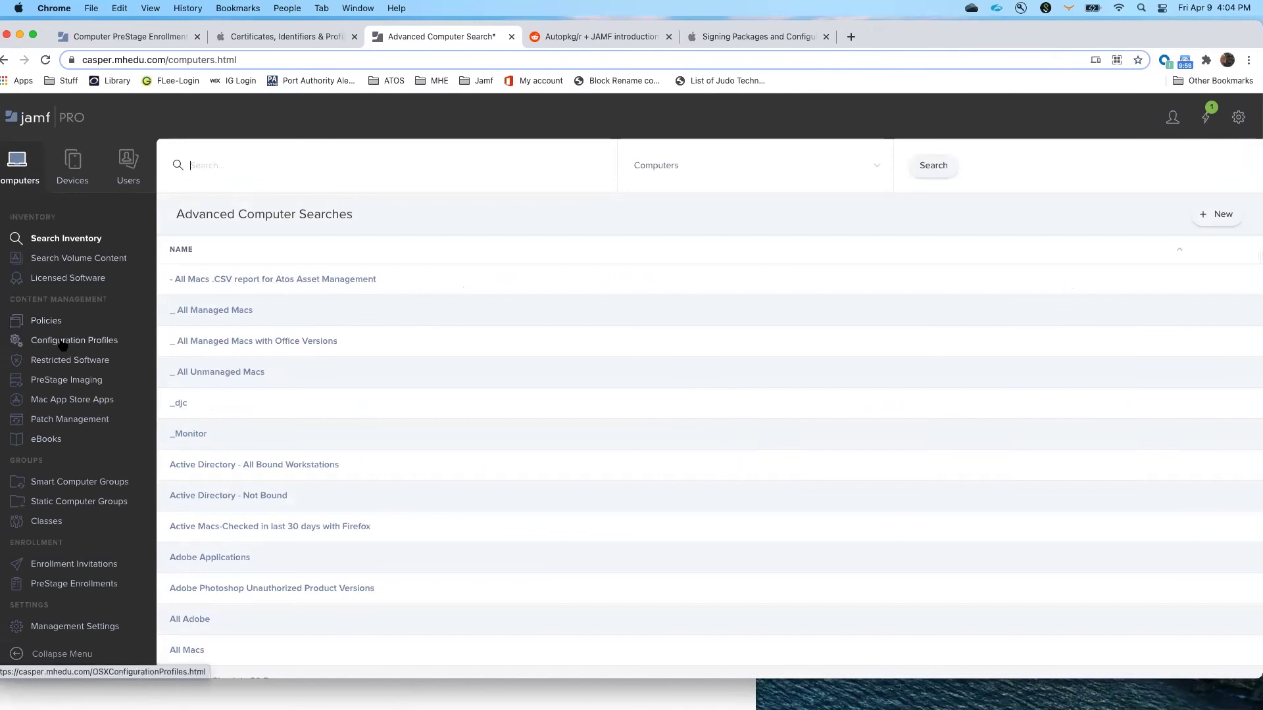
click(60, 340)
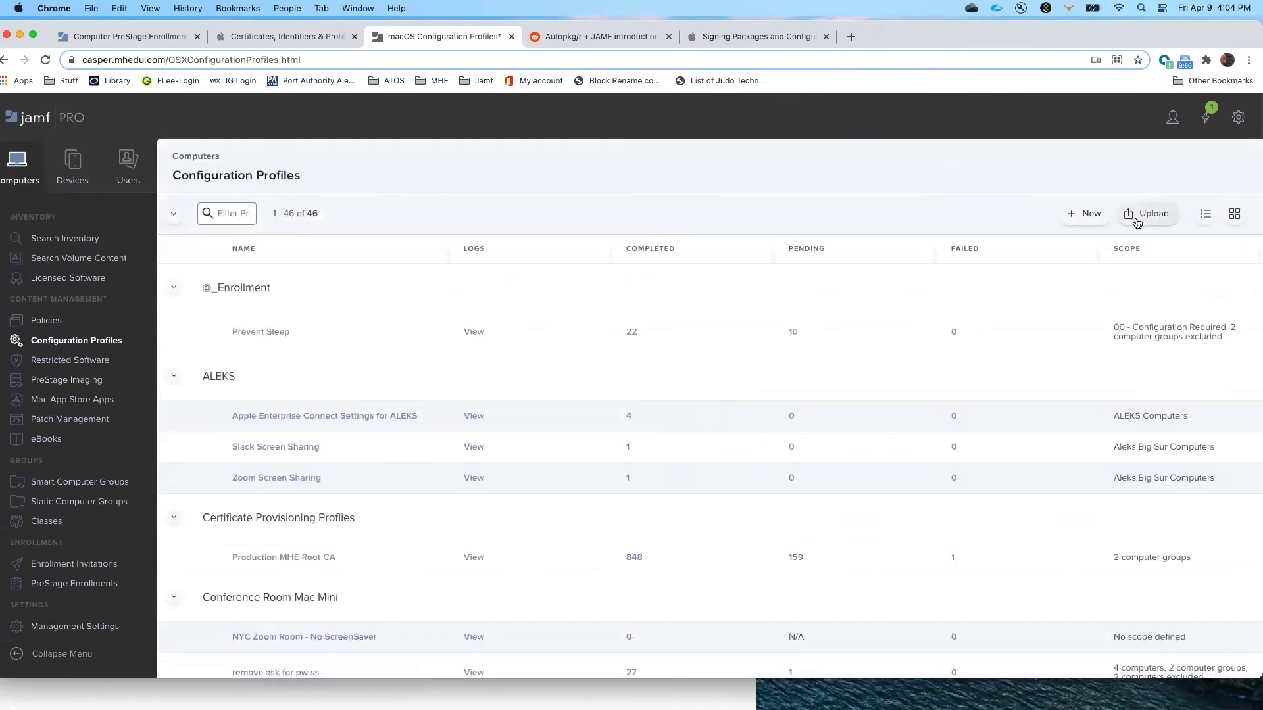
Step: Upload FalconProfileIntel-4-9-21-SIGNED.mobileconfig, then cancel after the 'Unable to create object from file' error
click(1143, 216)
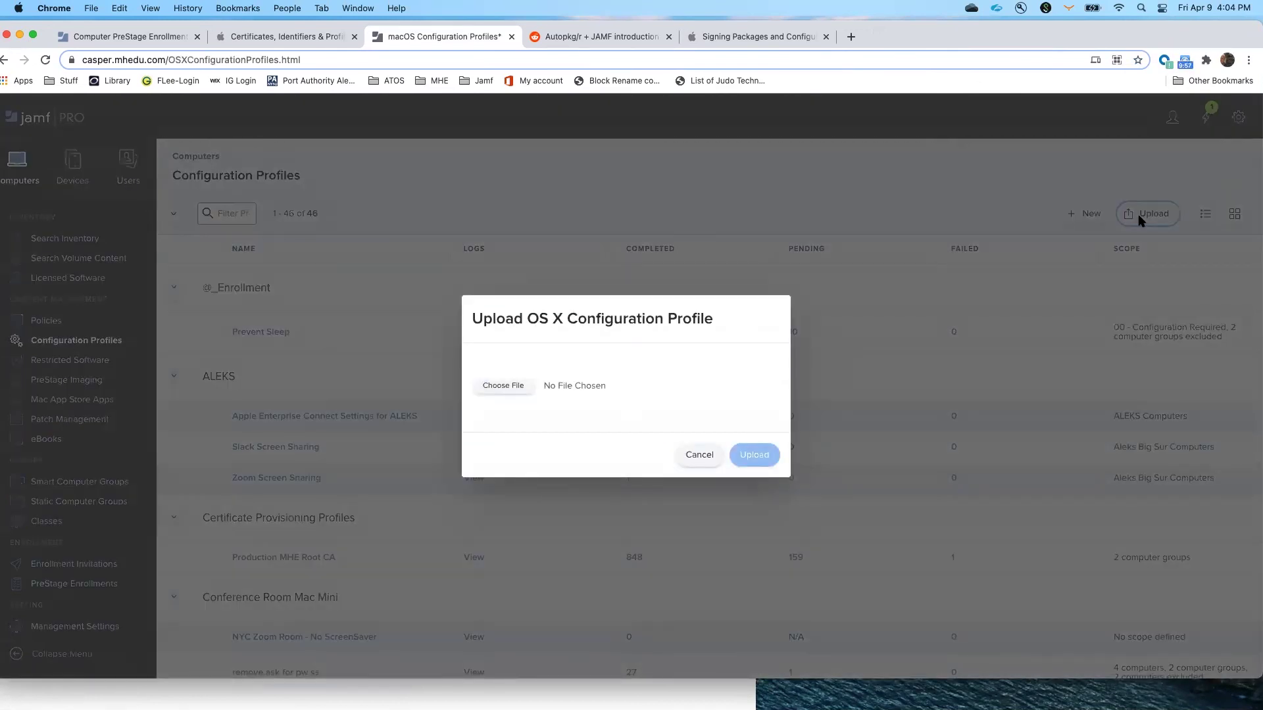
click(513, 384)
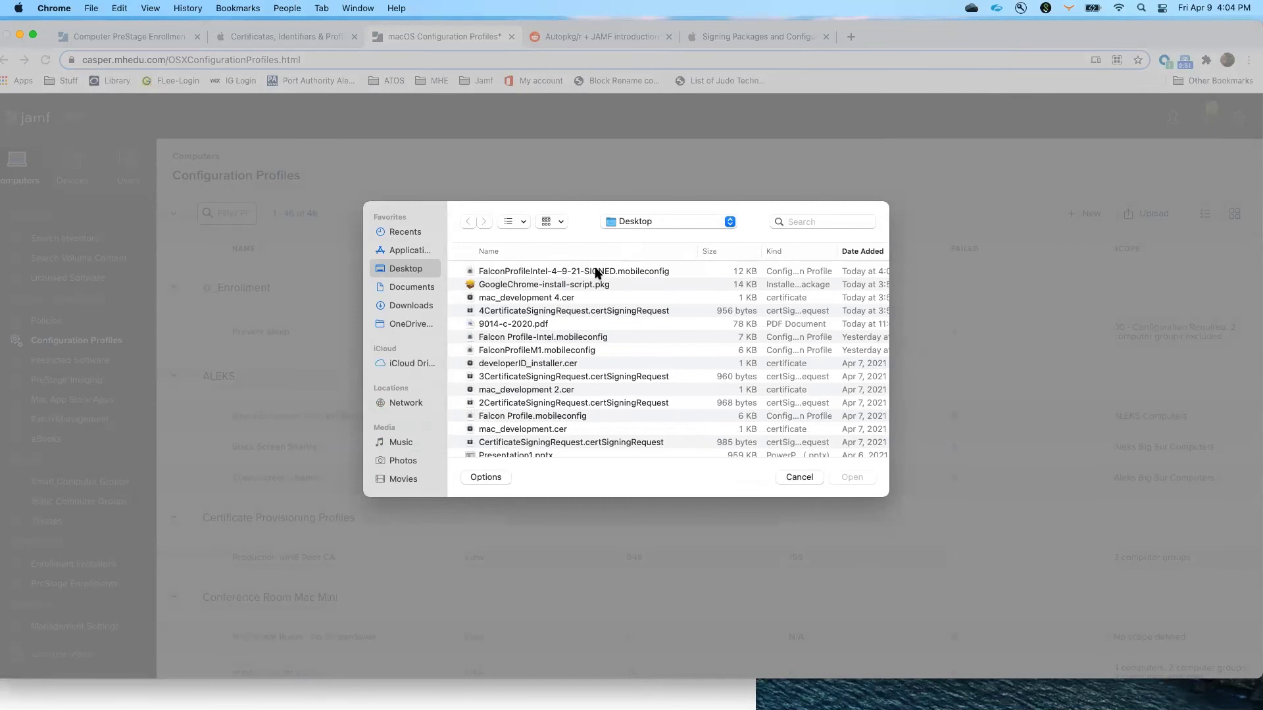
click(596, 271)
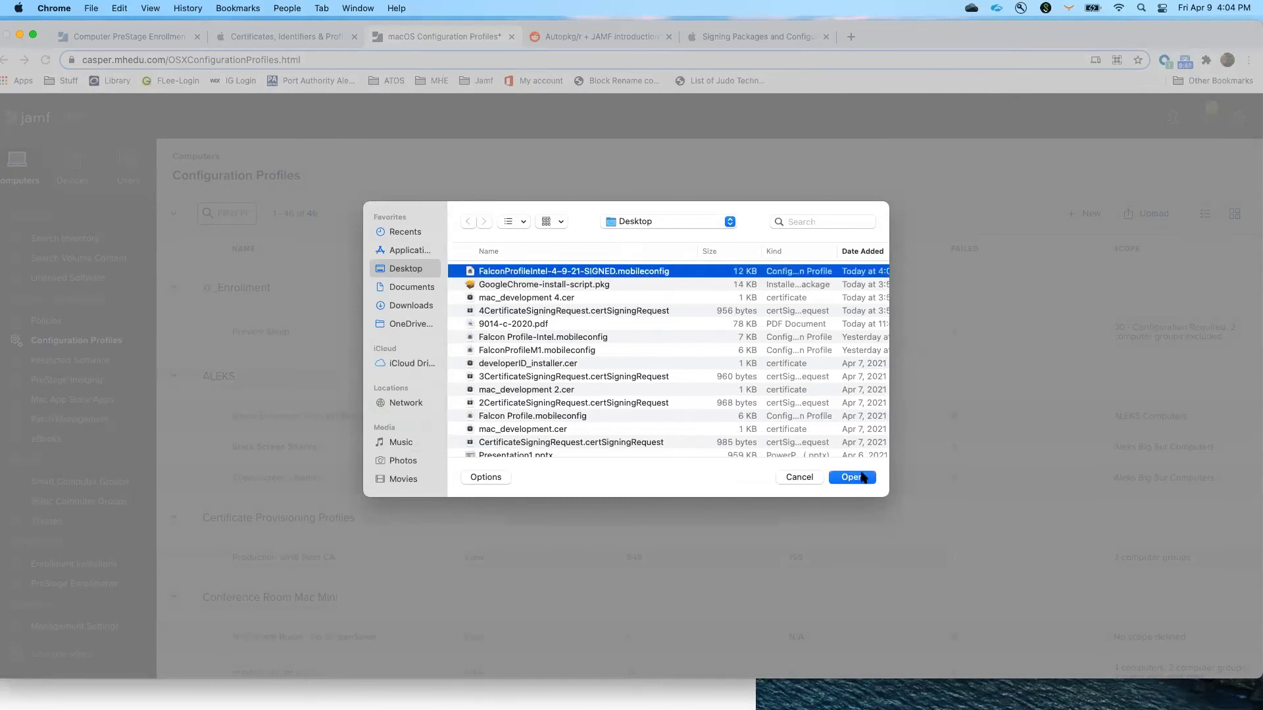
click(851, 477)
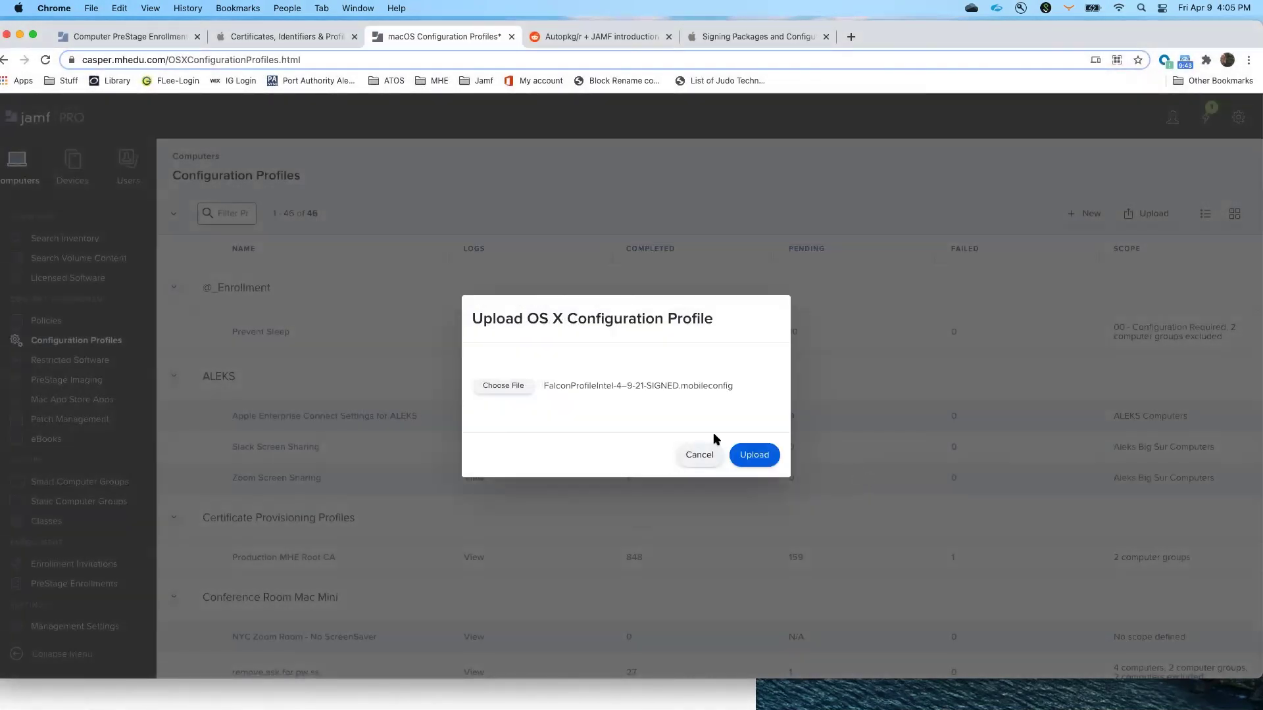
click(755, 456)
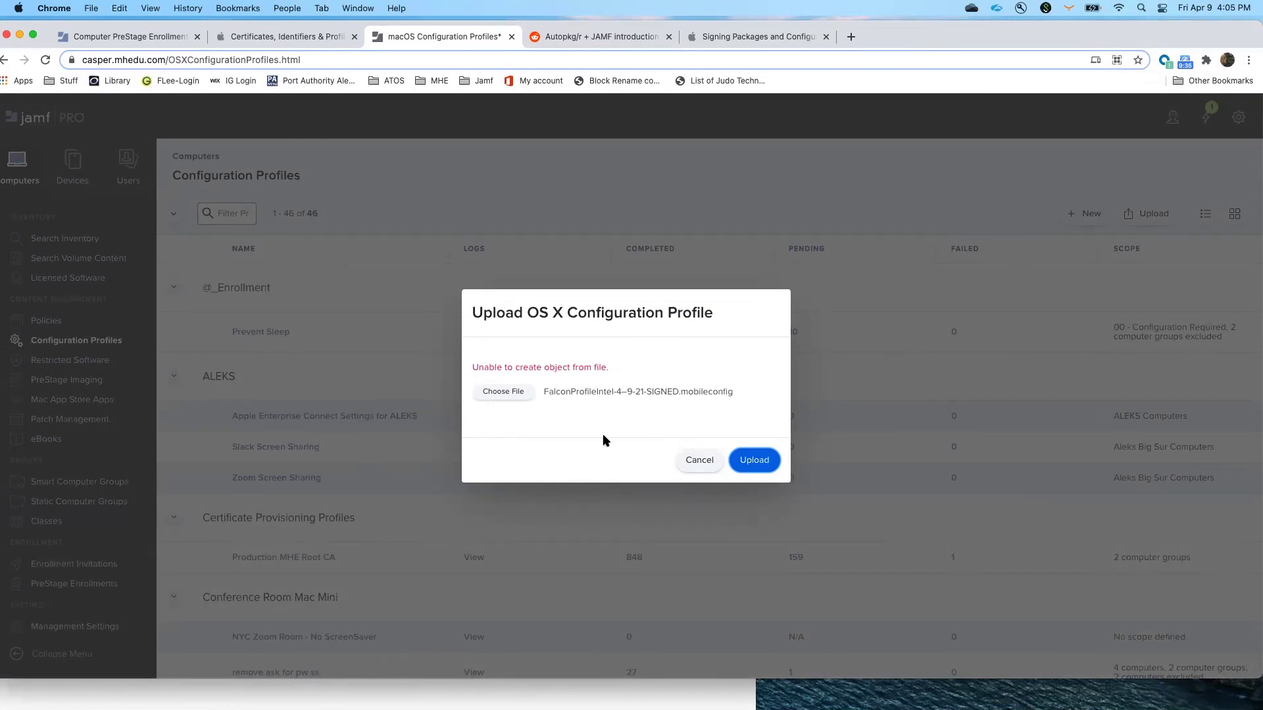
click(699, 460)
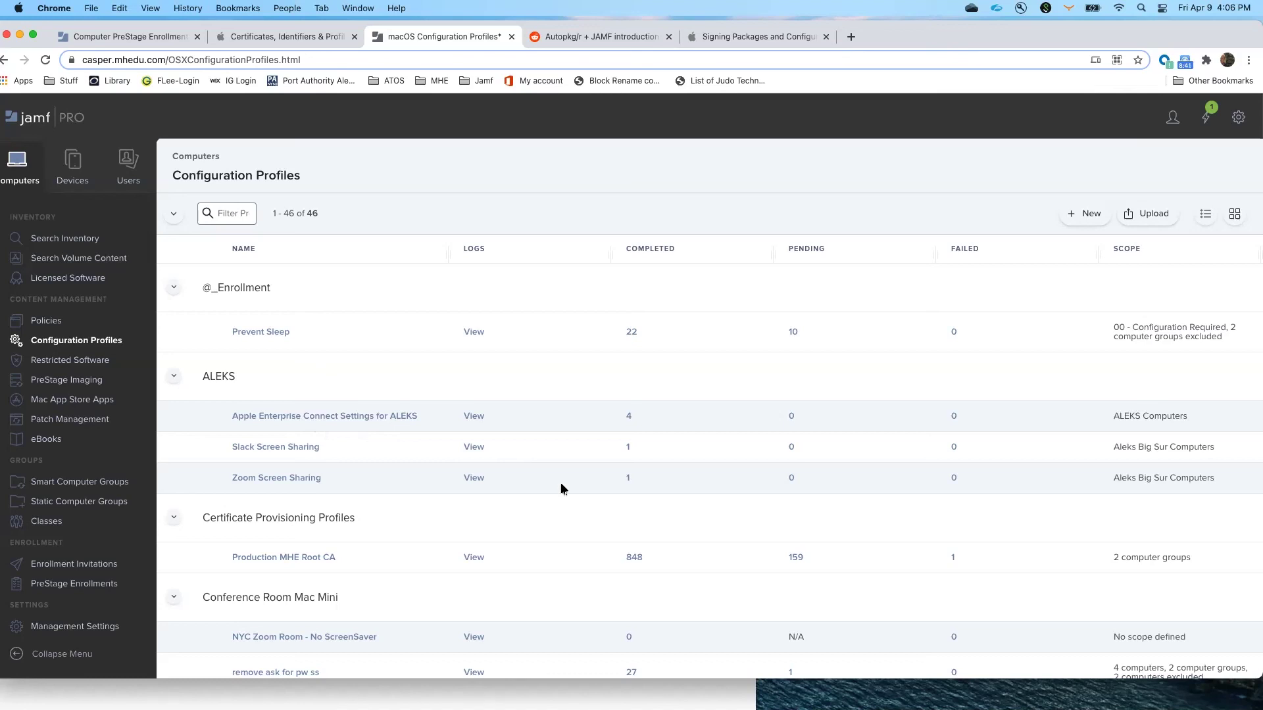
Step: Return to the Jamf Pro dashboard using the Jamf Pro logo
click(41, 119)
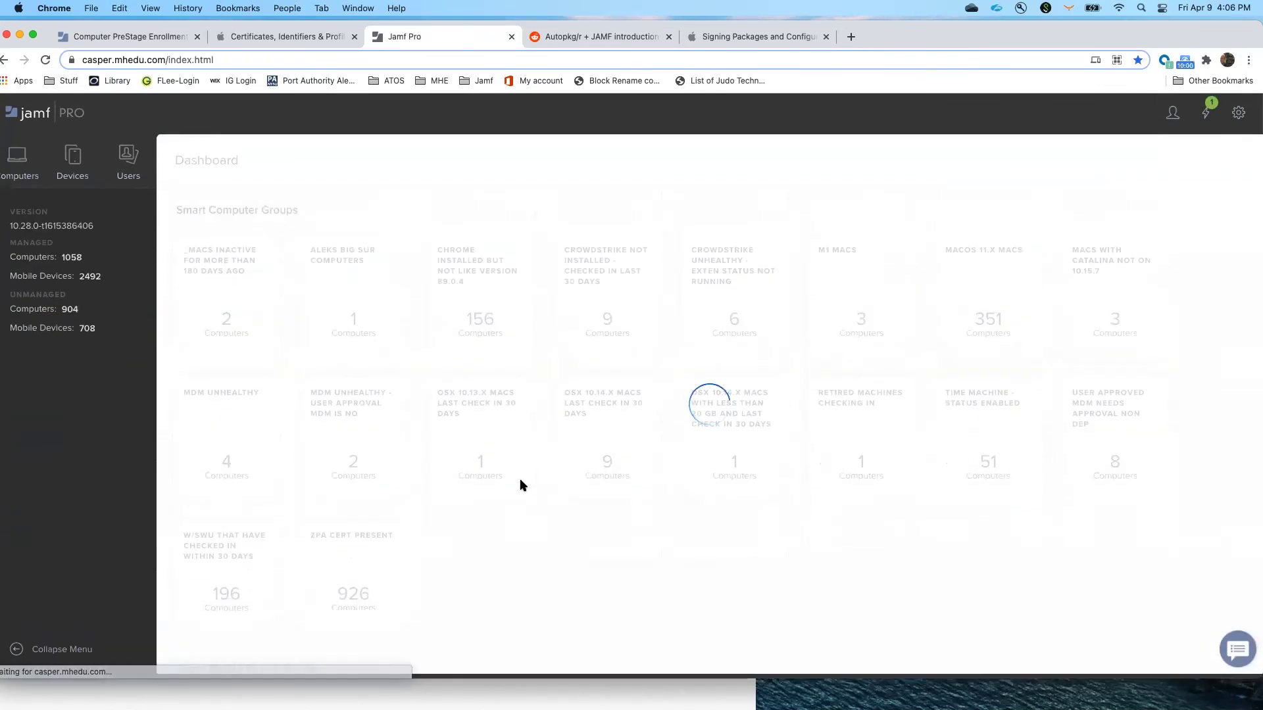
Step: Open Falcon Profile NR for M1 from the distribution statuses, confirm Edit shows it signed and read-only, then cancel
scroll(520, 484, down, 20)
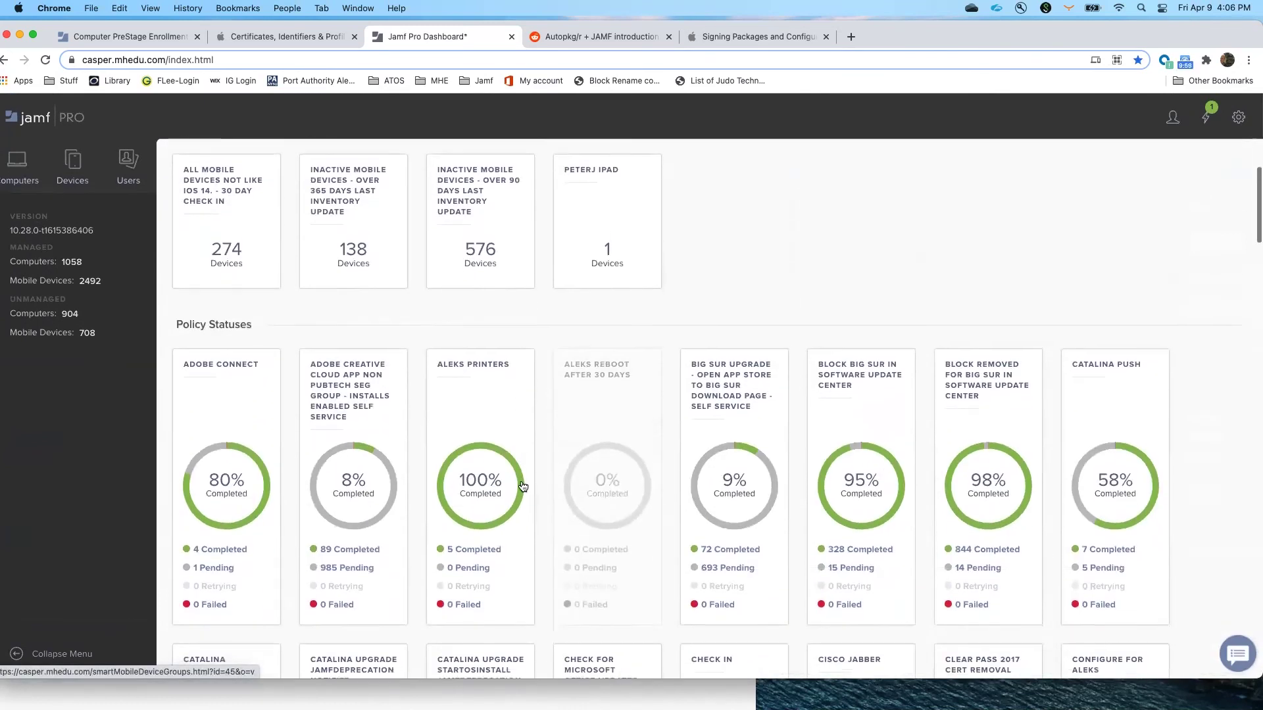
scroll(523, 487, down, 15)
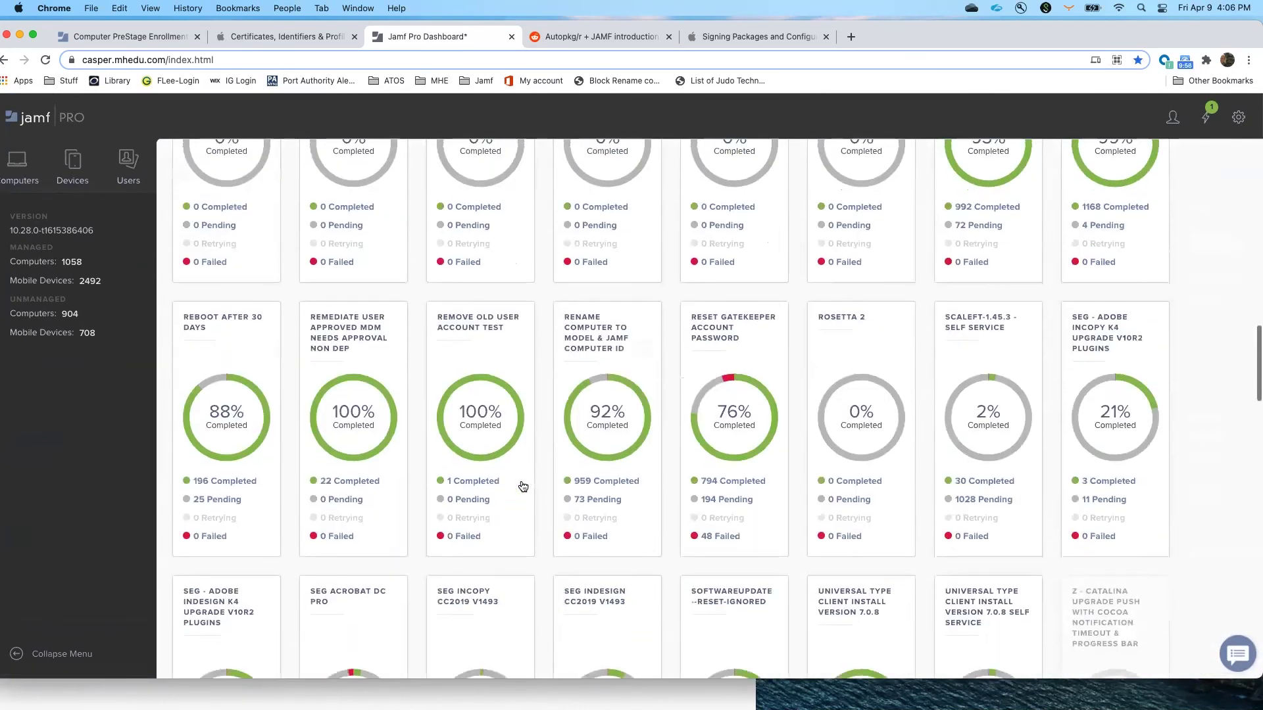
scroll(522, 487, down, 5)
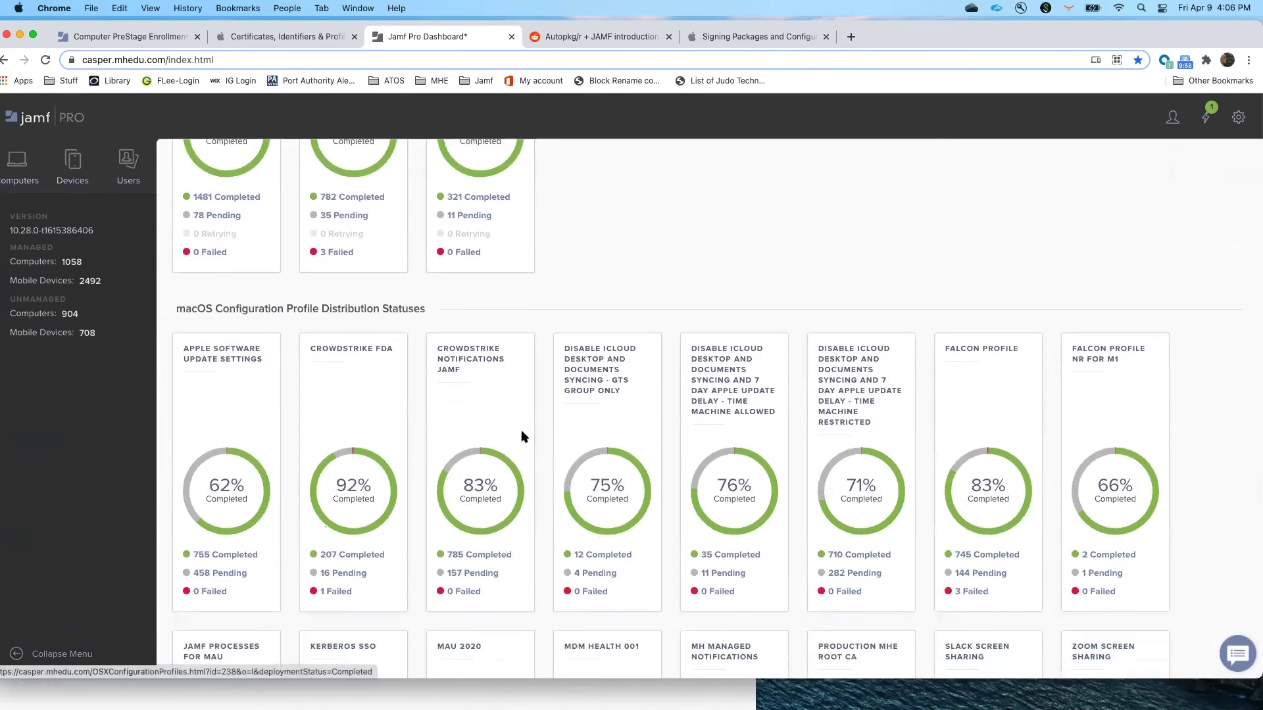
scroll(508, 454, down, 2)
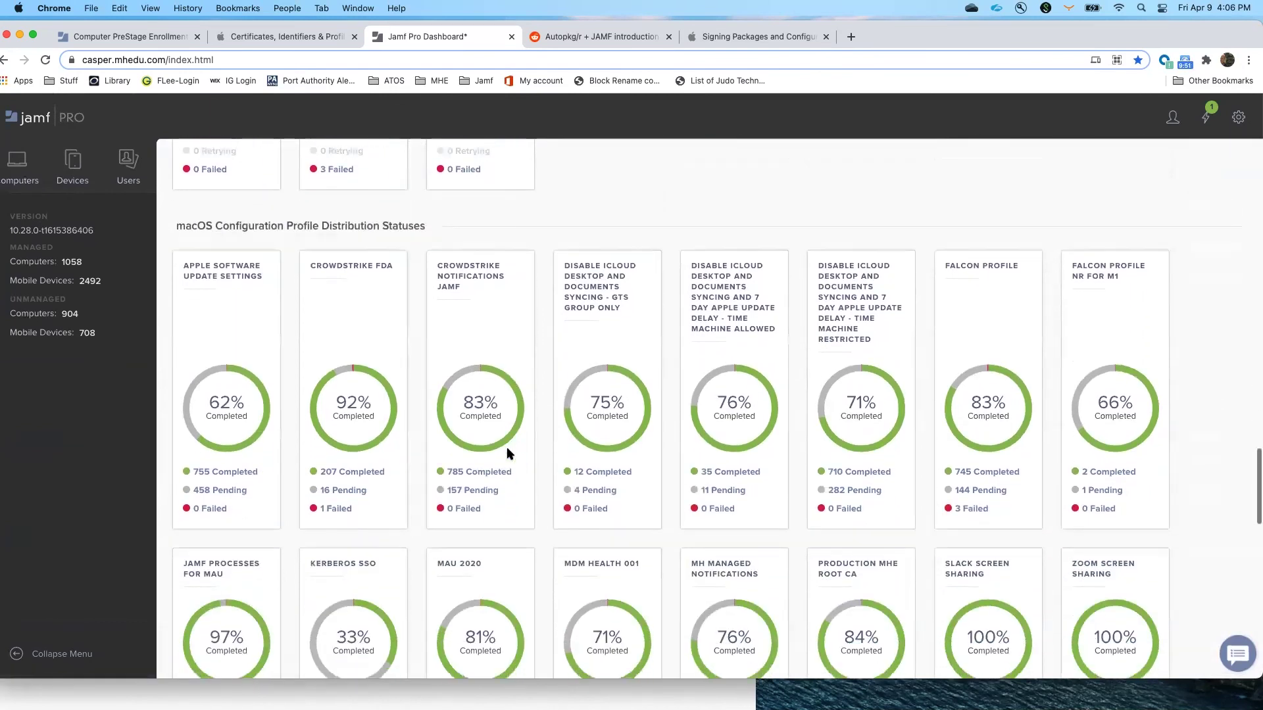
click(1098, 276)
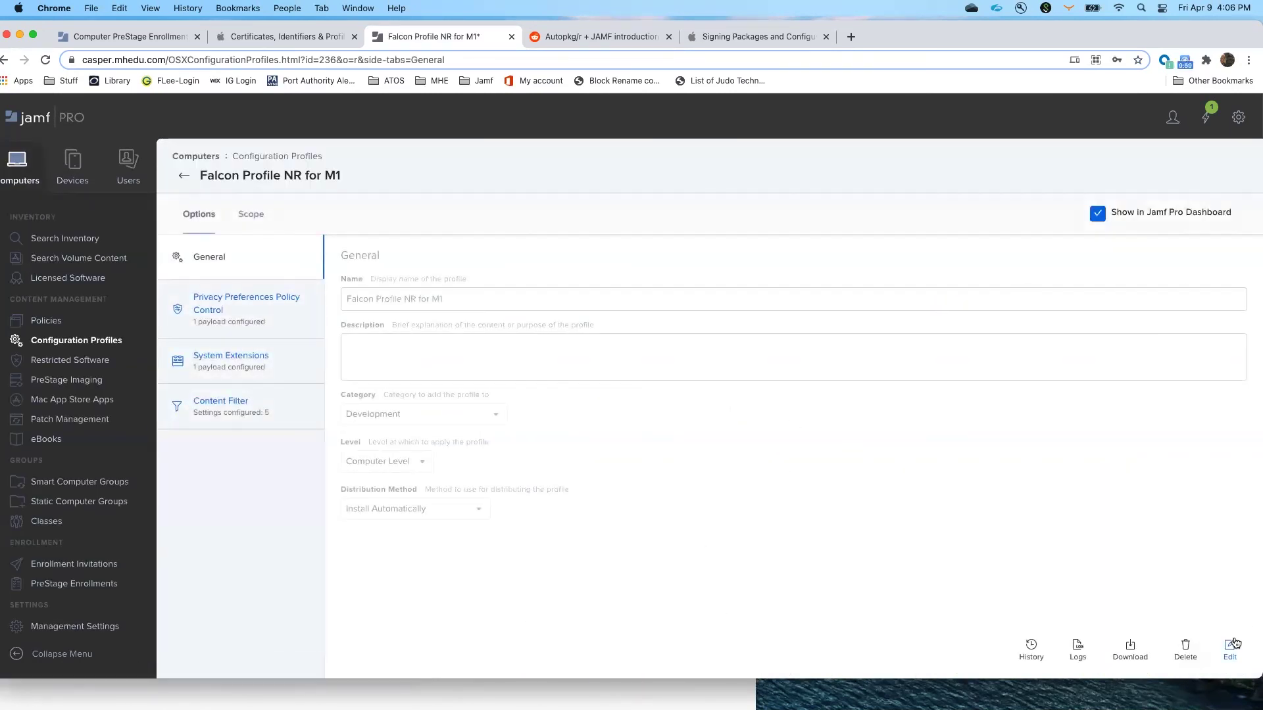
click(1229, 648)
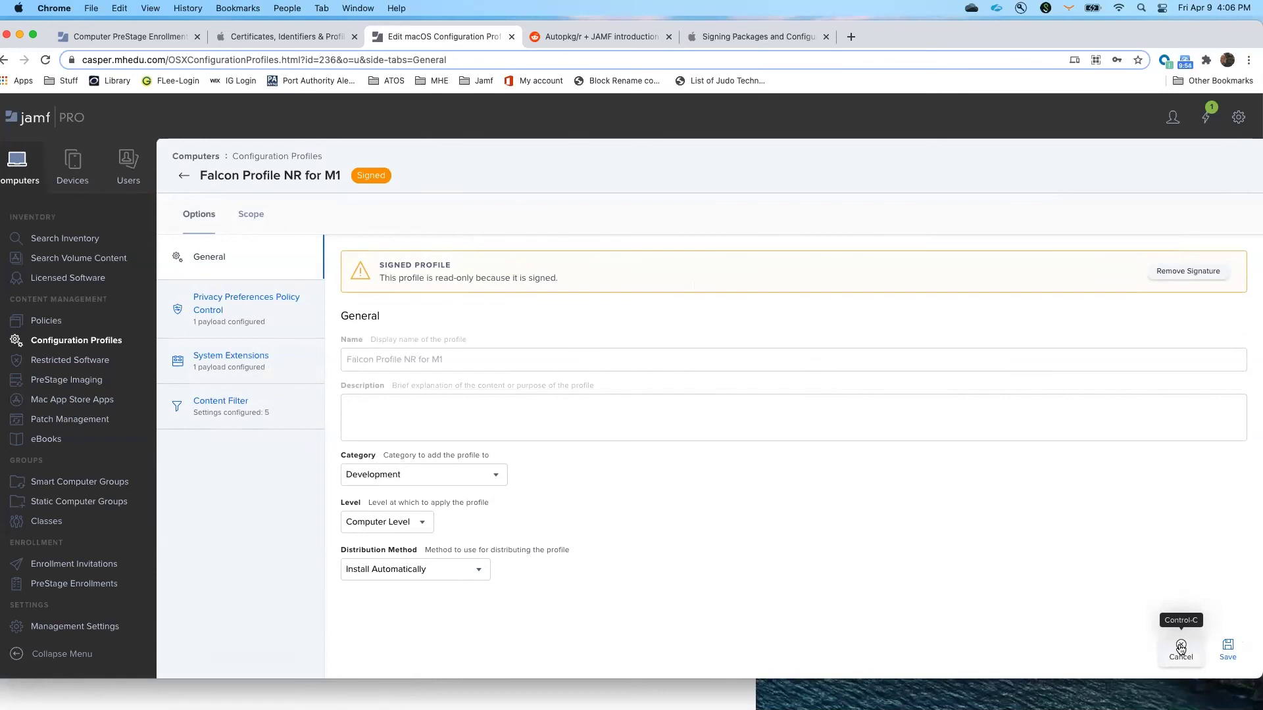
click(1181, 649)
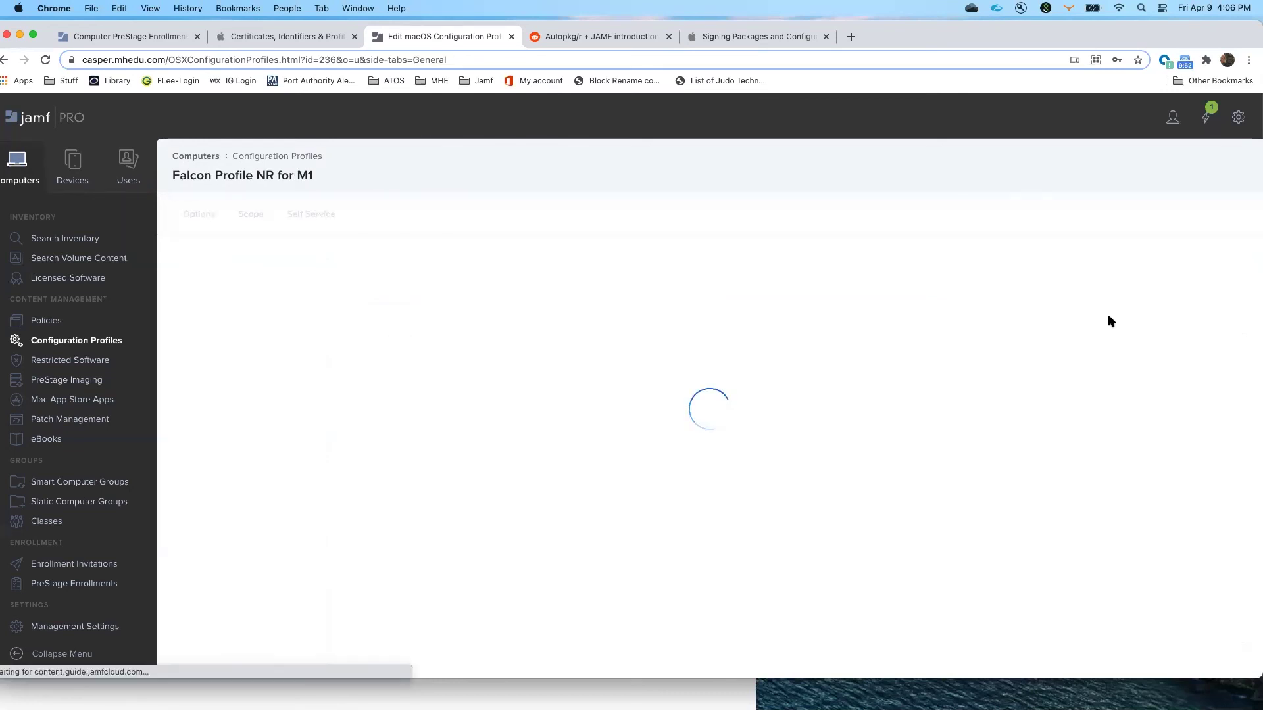